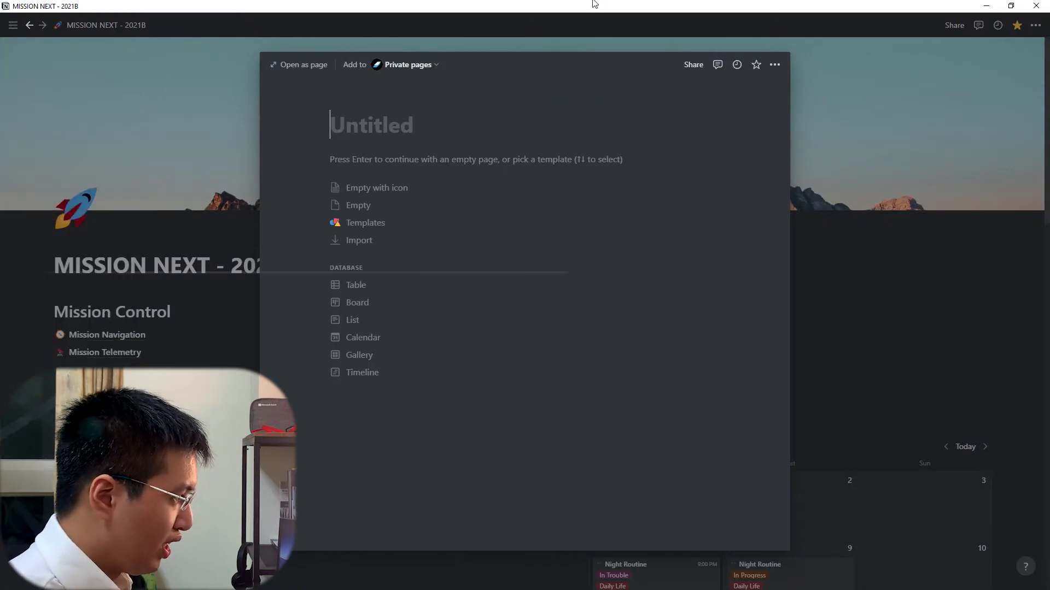
Title the new untitled page "New Page" and continue with an empty page body
type("New")
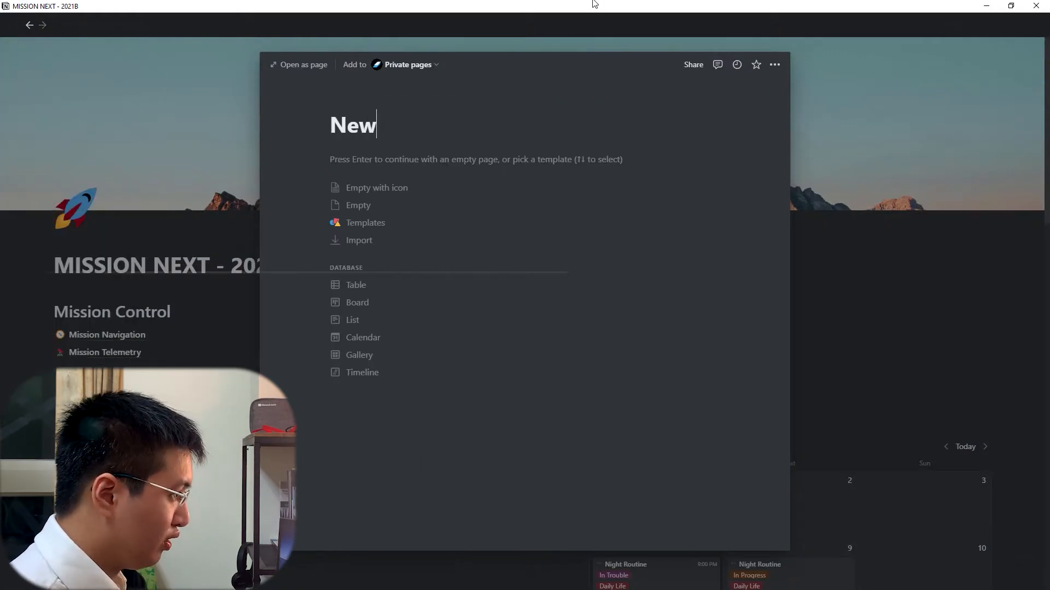
type("p")
key("BackSpace")
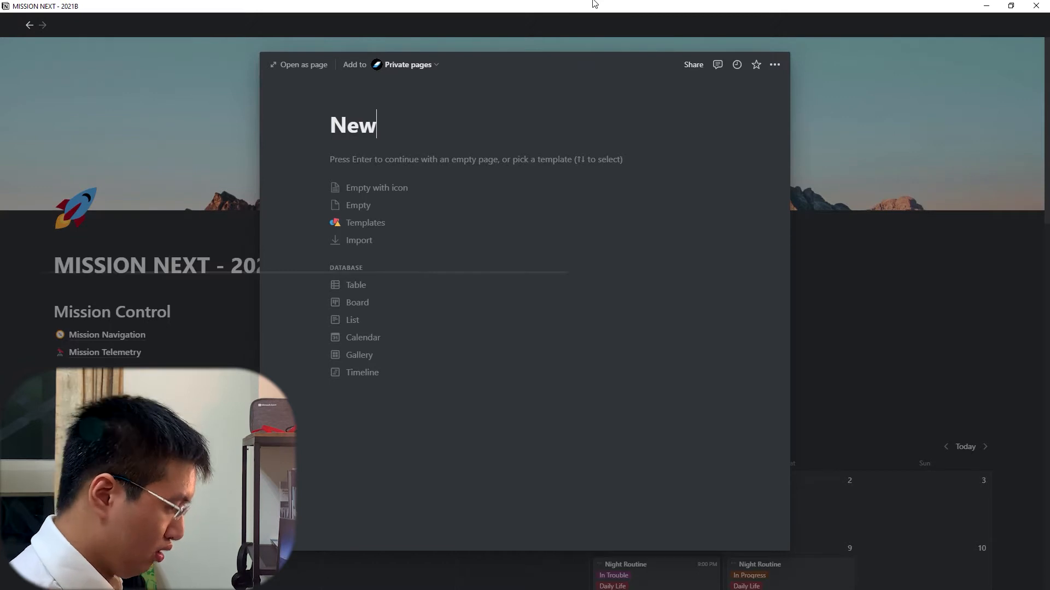
type("Page")
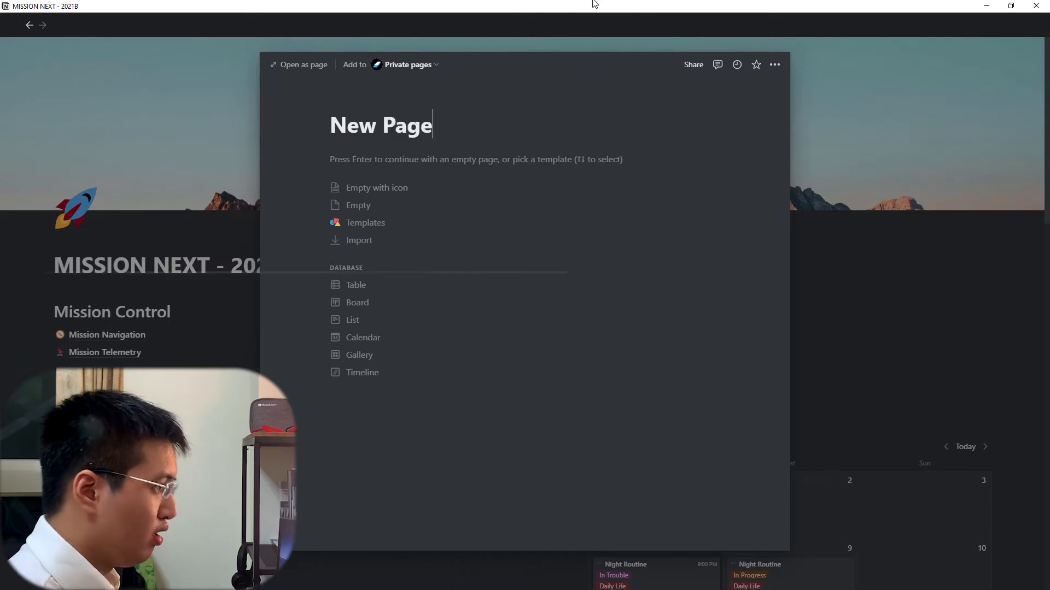
key("Return")
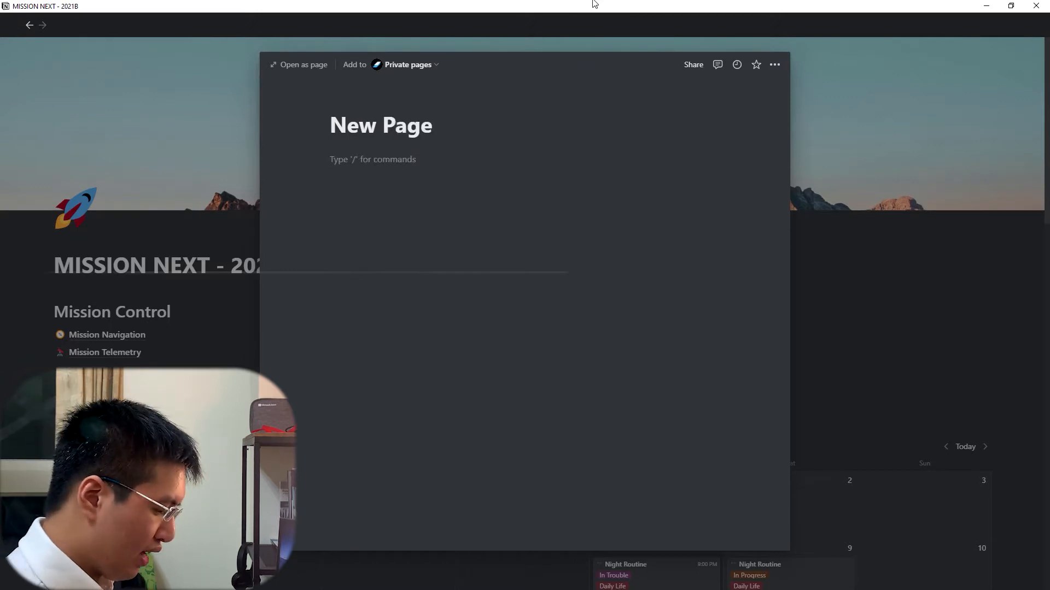
Insert an inline table database in the body of New Page
type("/a")
key("BackSpace")
type("database")
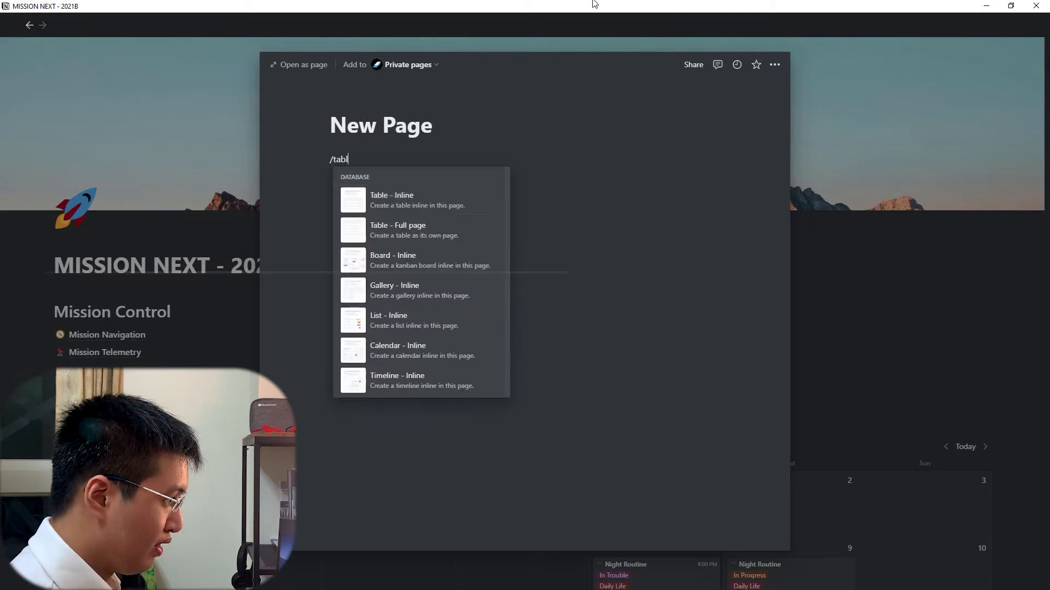
key("Return")
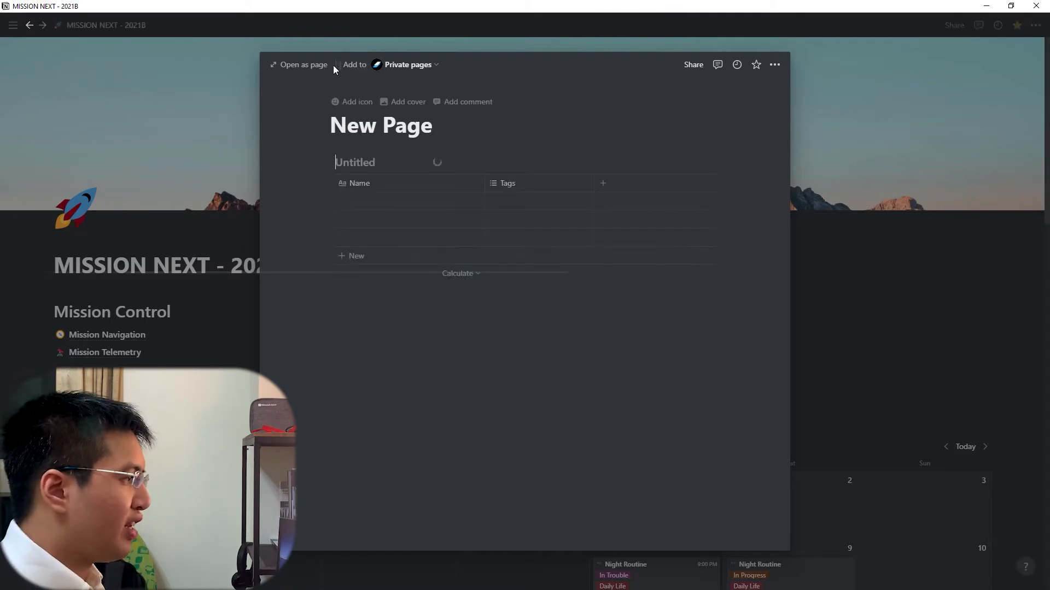
Open New Page as a full page and delete the inline table from it
left_click(303, 65)
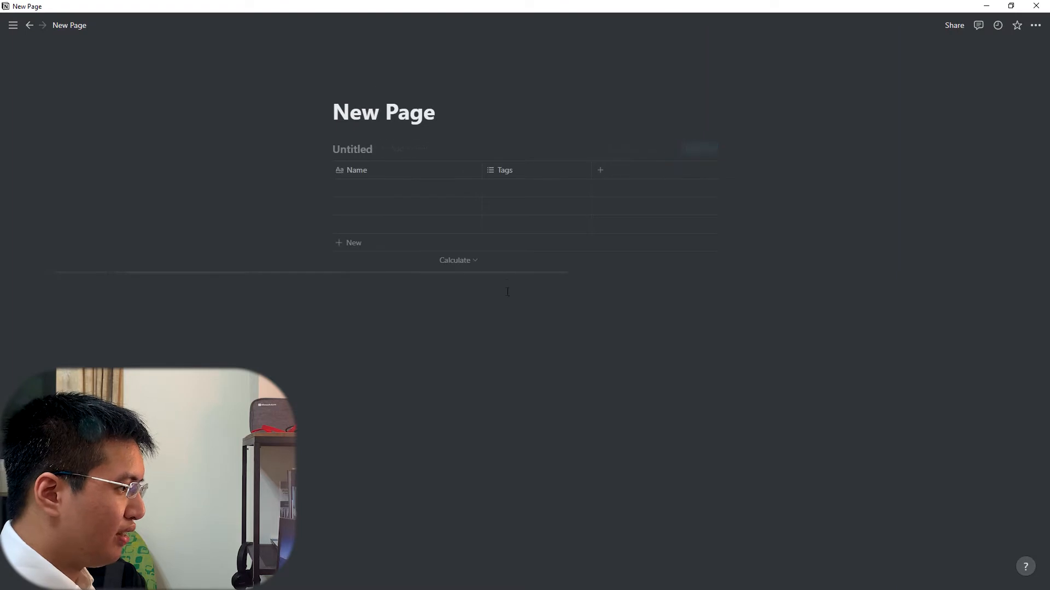
left_click_drag(433, 324, 354, 149)
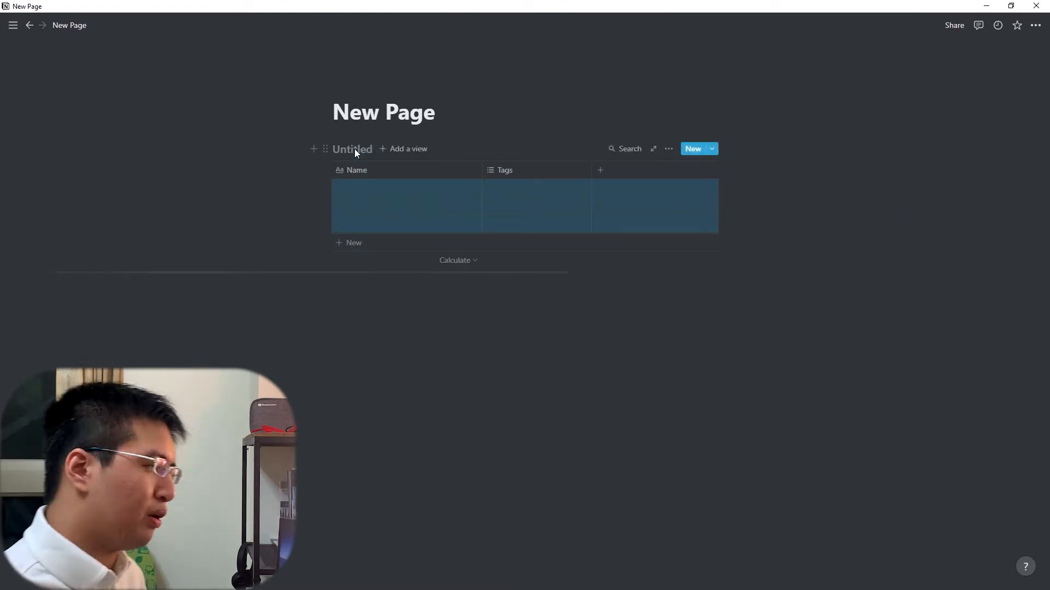
left_click(325, 149)
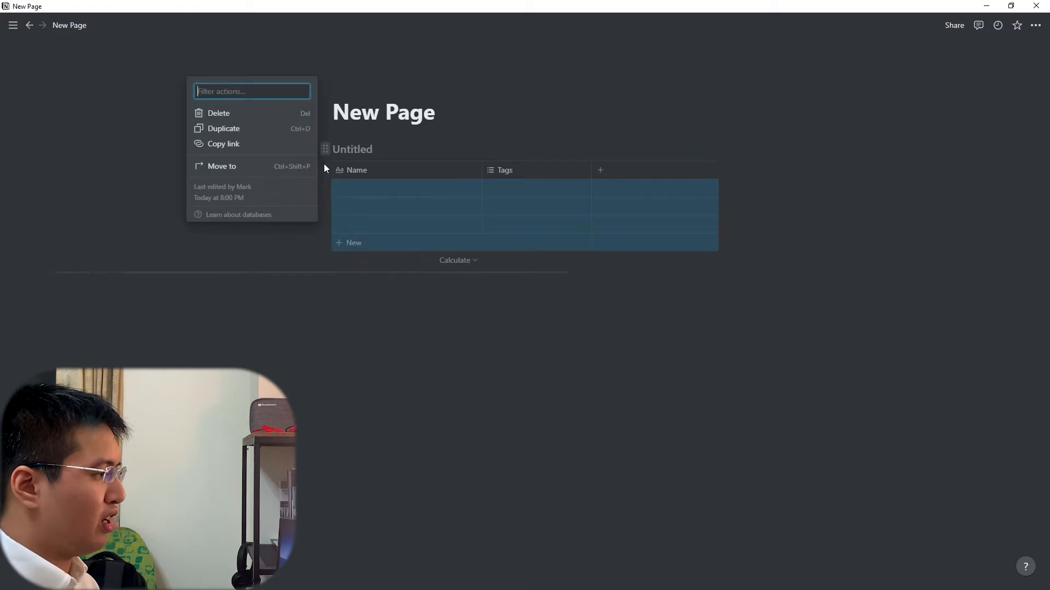
left_click(284, 116)
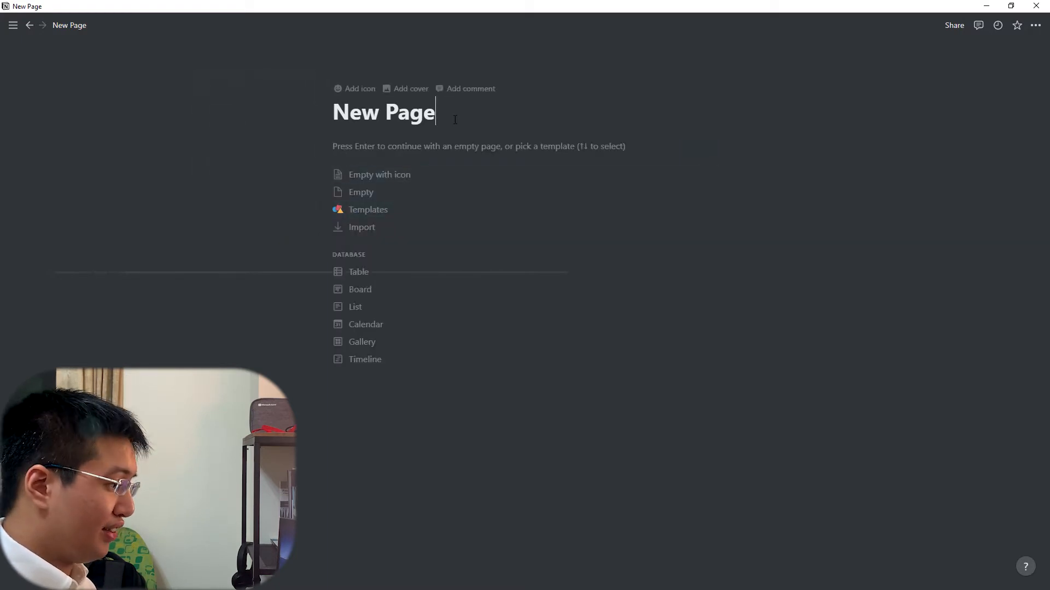
Insert an inline calendar database in the empty body of New Page
key("Return")
type("/ga")
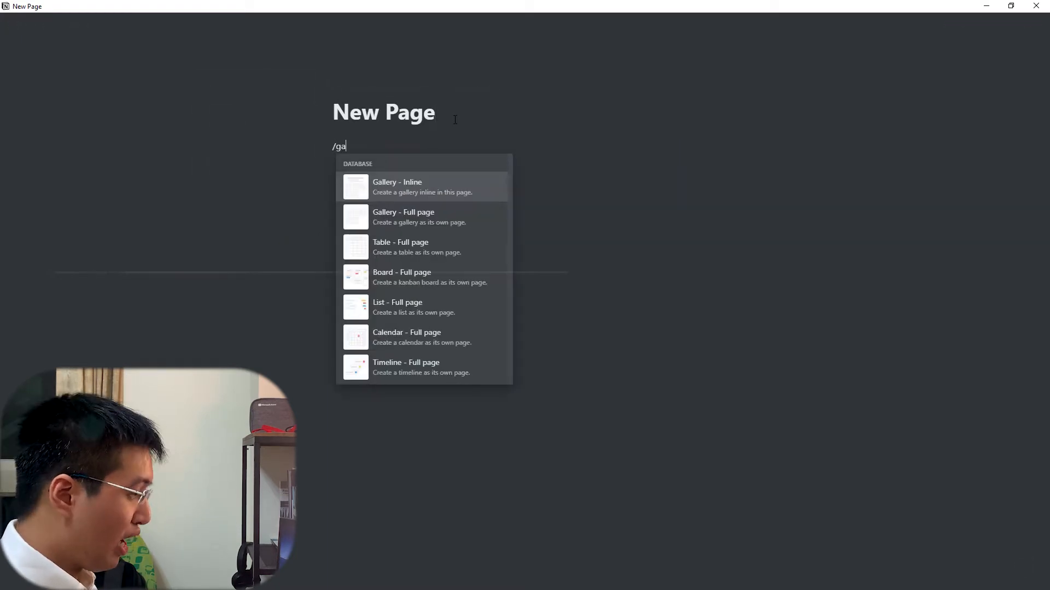
key("BackSpace")
type("cal")
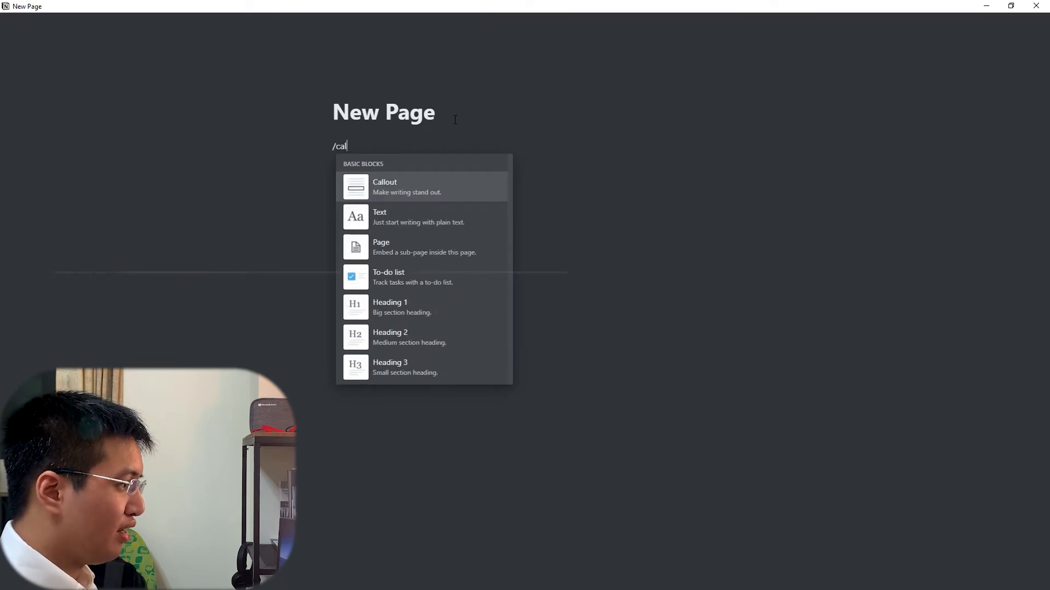
type("e")
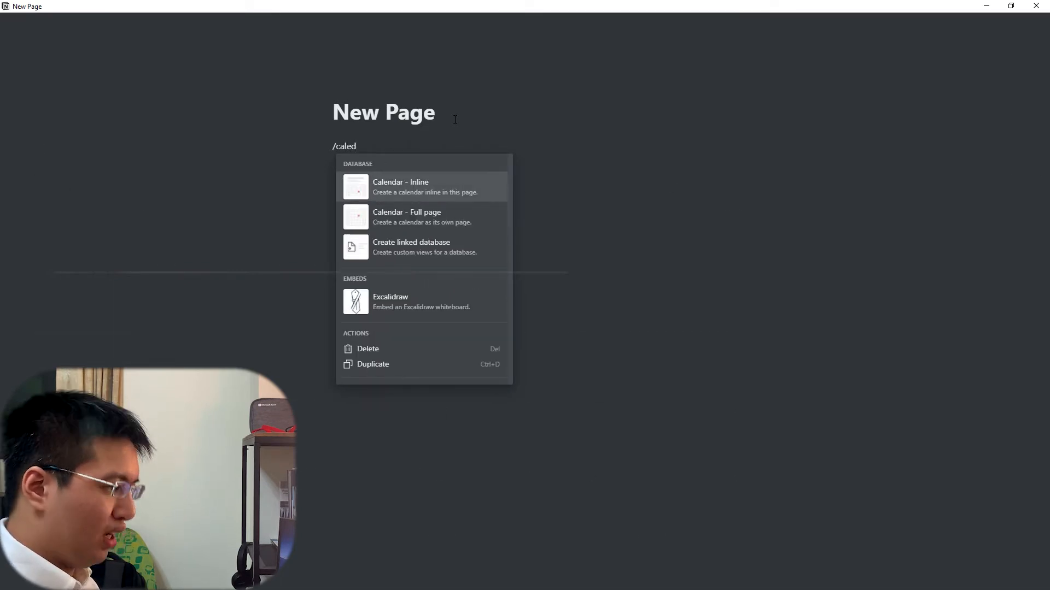
type("d")
key("Return")
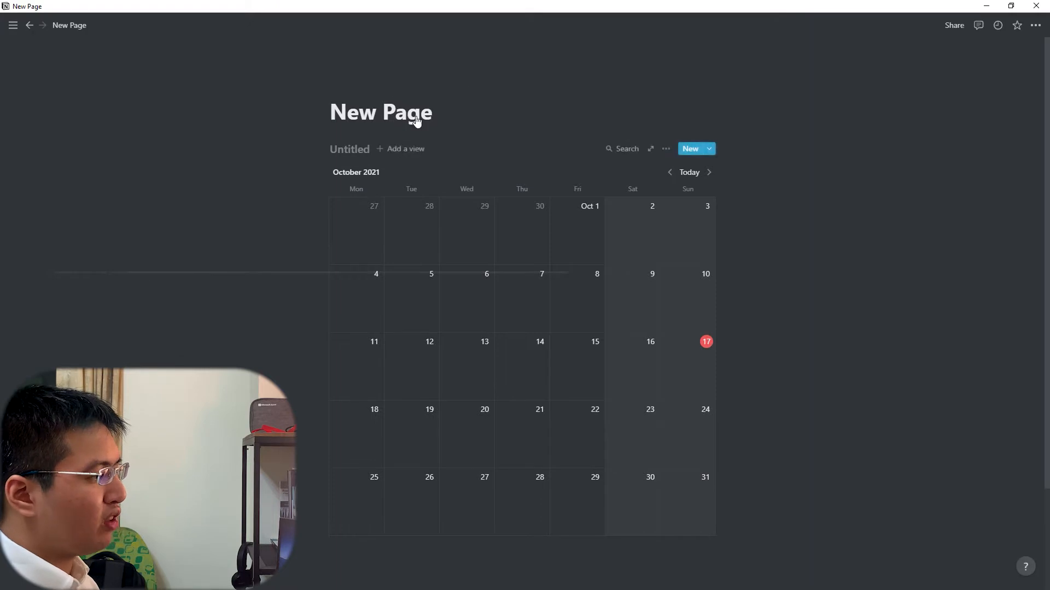
Title the inline calendar database "New Page"
type("New ")
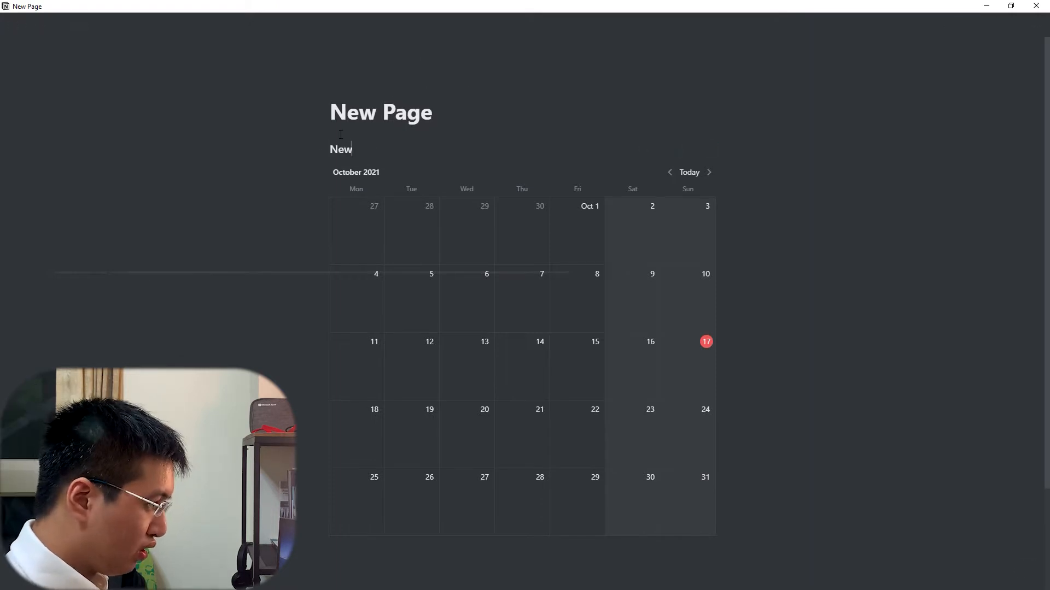
type("p")
key("BackSpace")
type("Pa")
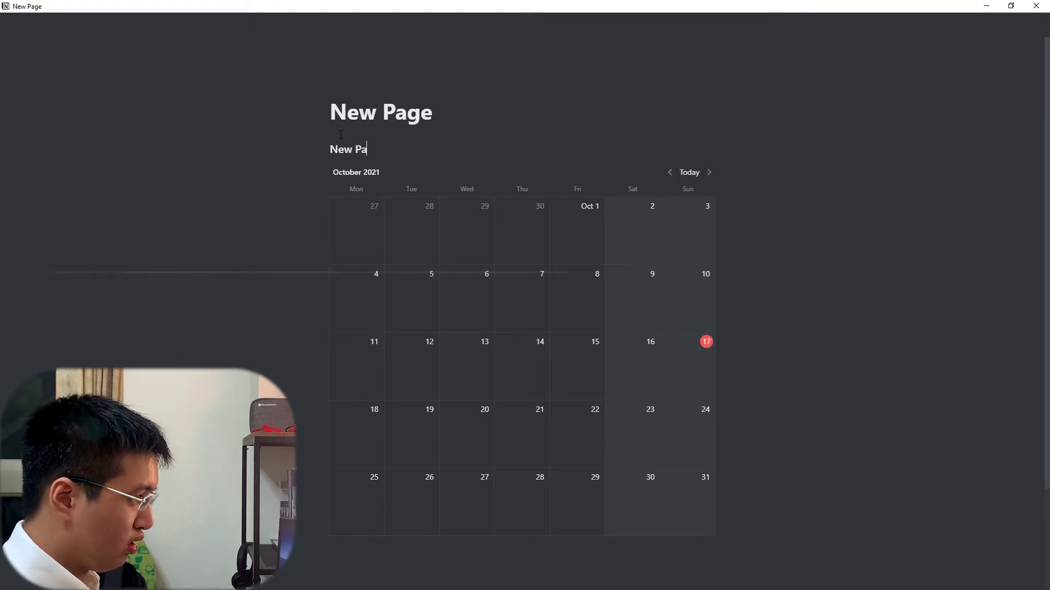
type("ge")
Set the page layout to full width
left_click(1035, 25)
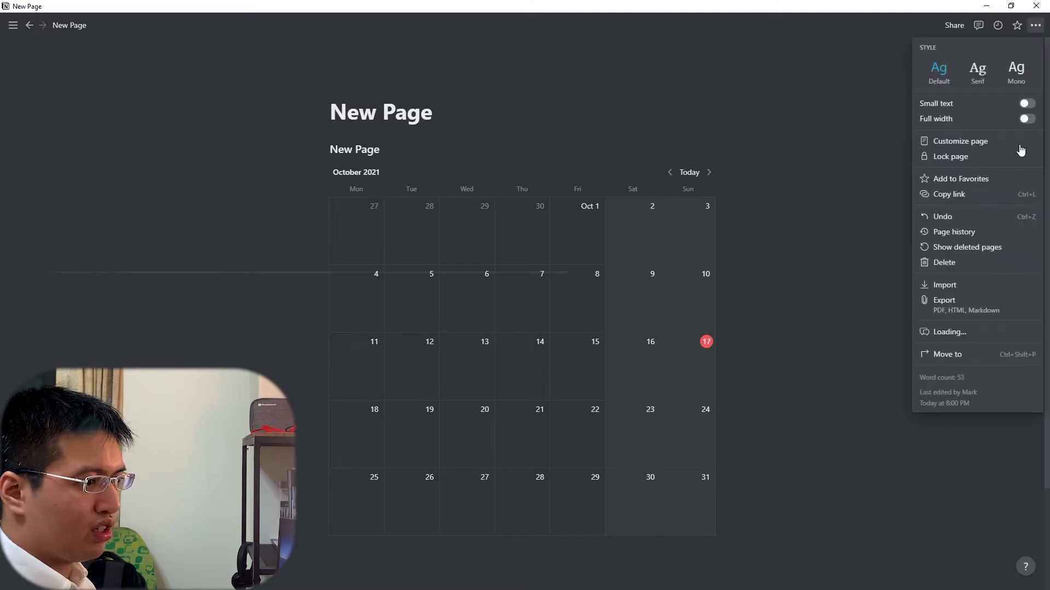
left_click(1025, 118)
left_click(175, 140)
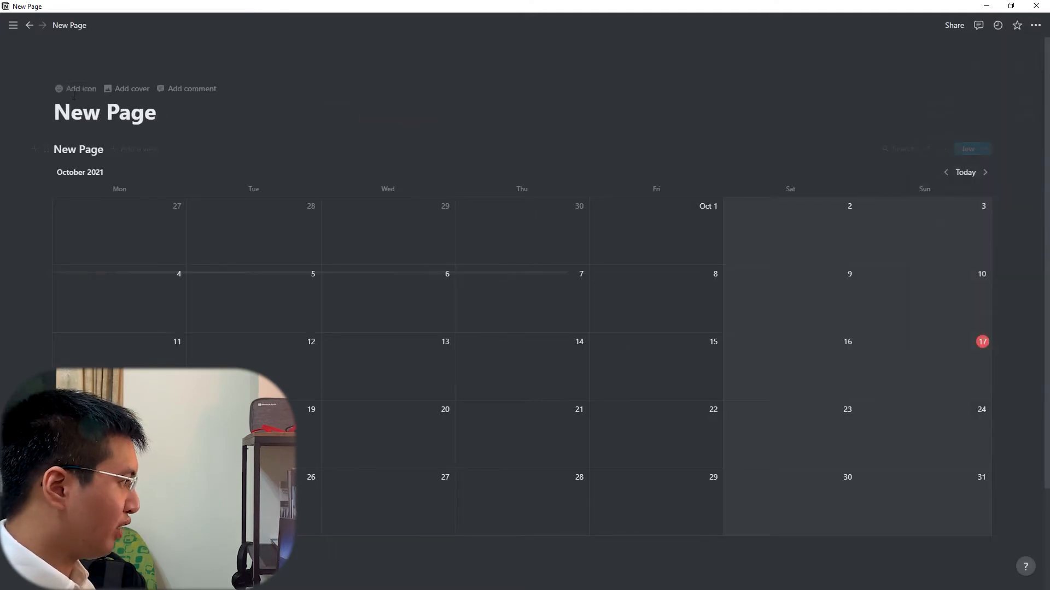
Give the page a light bulb emoji icon and add a cover image
left_click(80, 86)
left_click(79, 106)
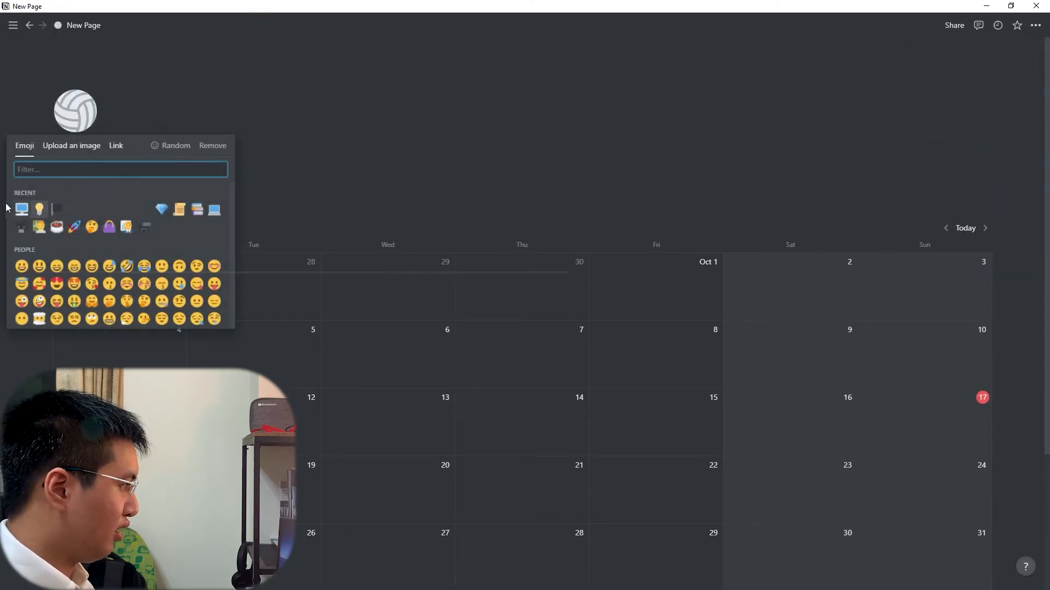
left_click(38, 210)
left_click(77, 145)
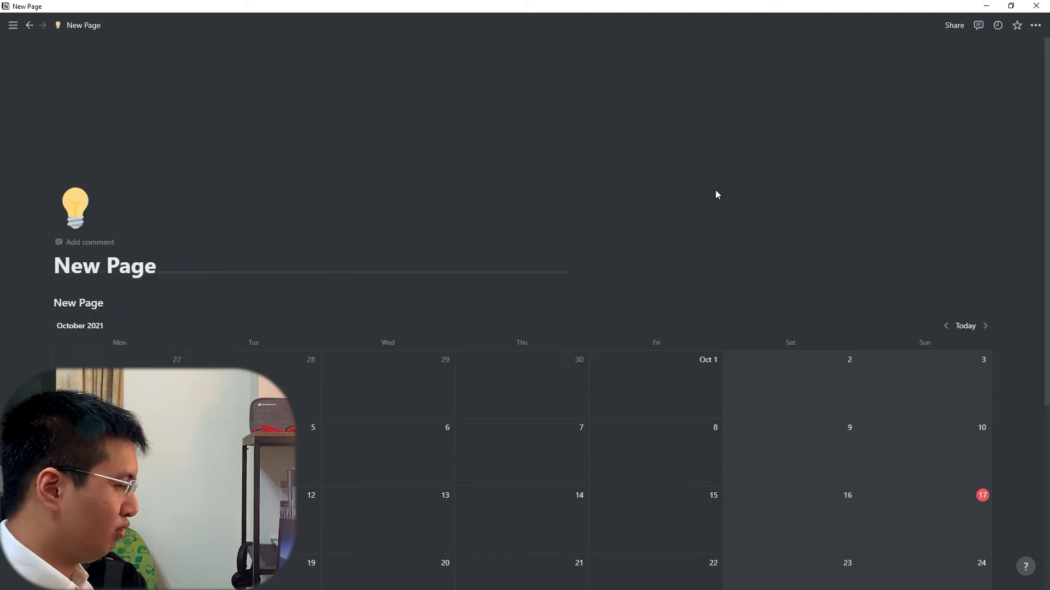
scroll(698, 206, "down", 5)
scroll(645, 211, "up", 5)
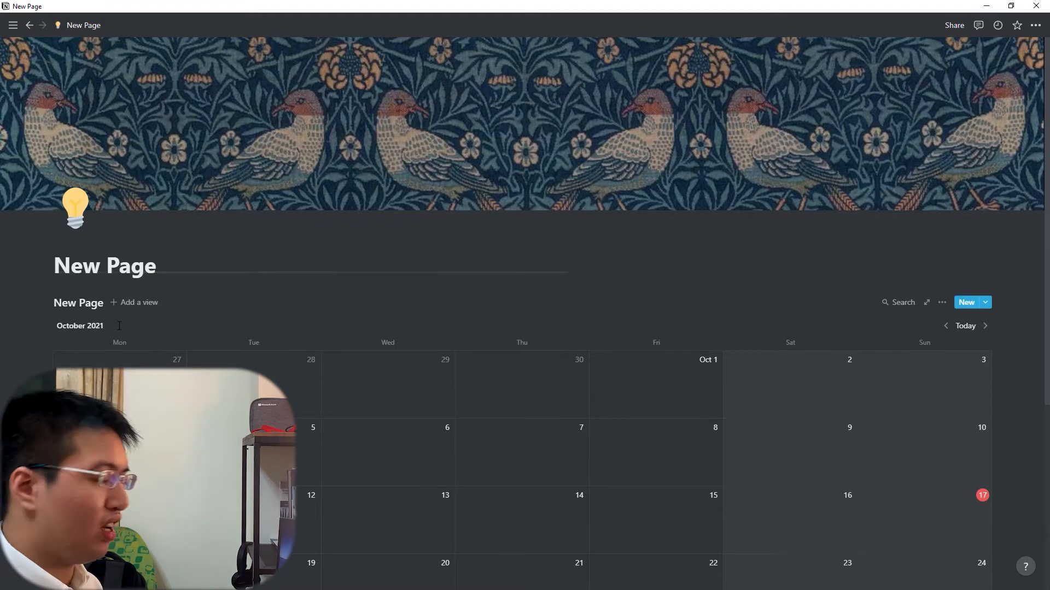
Examine the view types that can be added to the calendar database, without adding one
left_click(126, 304)
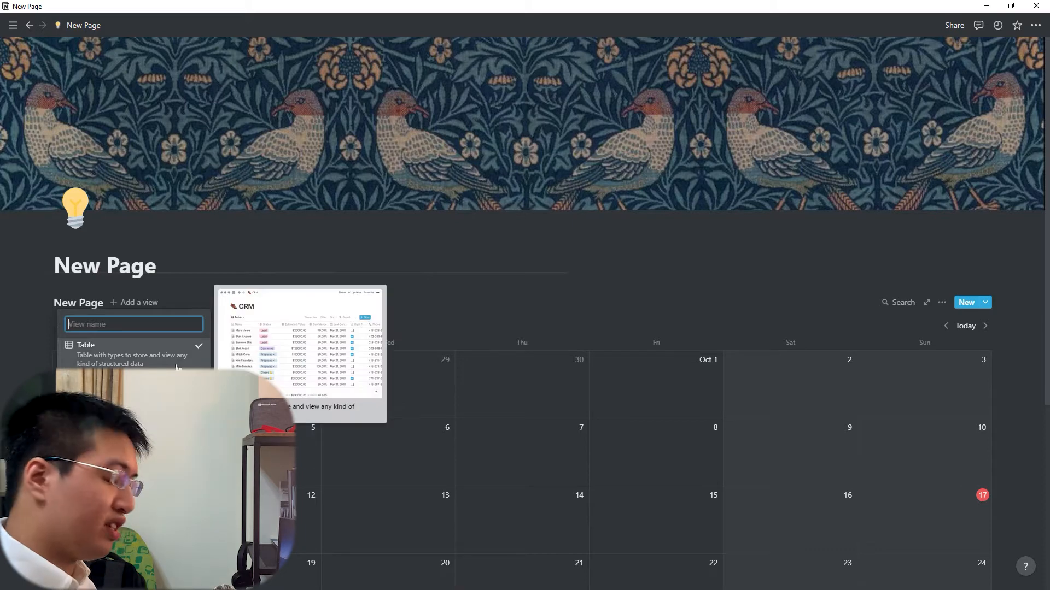
left_click(524, 227)
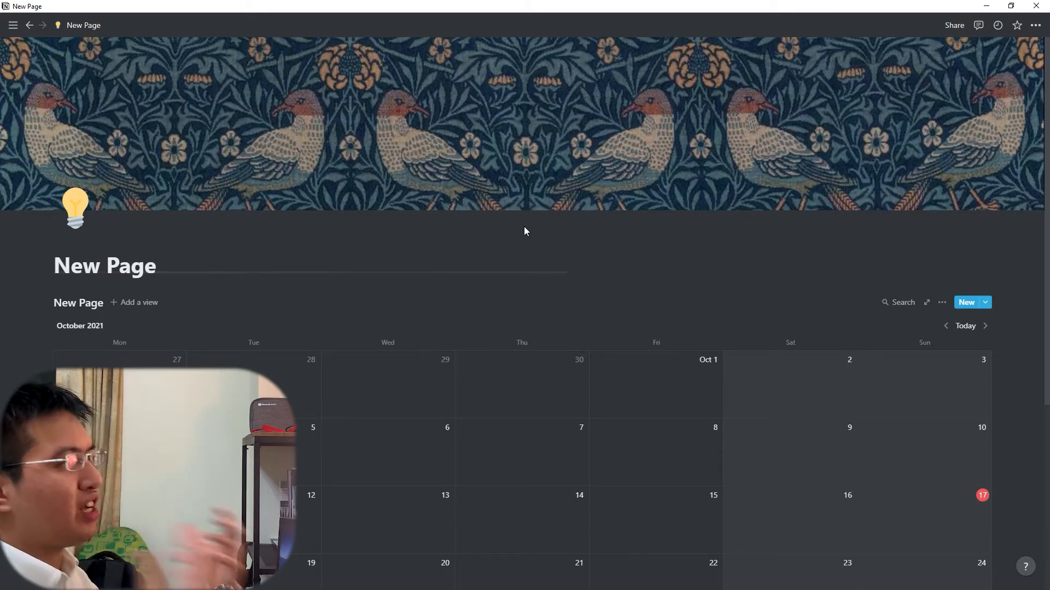
scroll(767, 368, "down", 1)
scroll(767, 372, "down", 2)
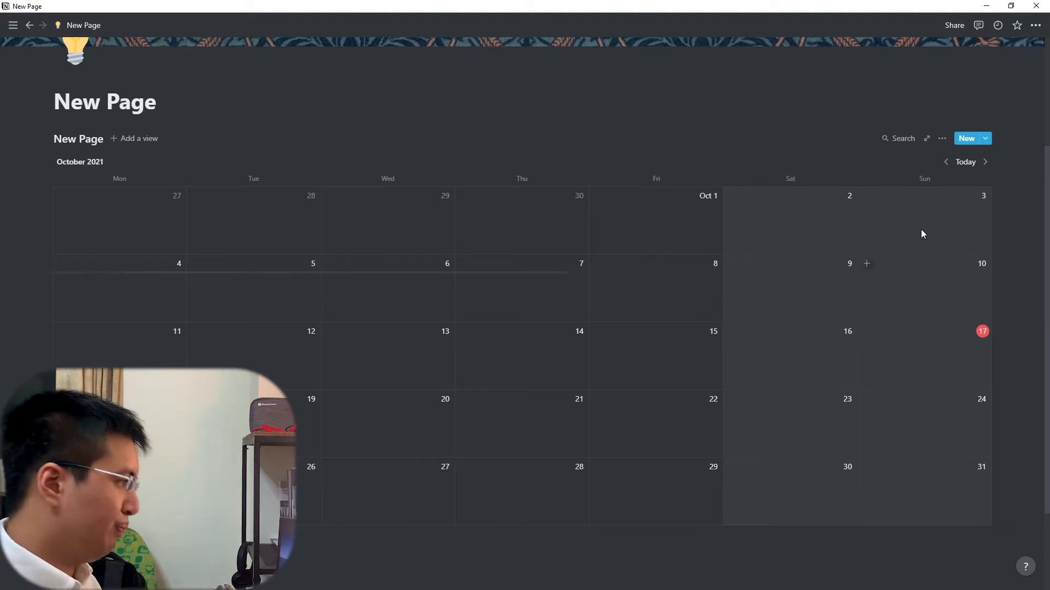
left_click(98, 140)
left_click(129, 140)
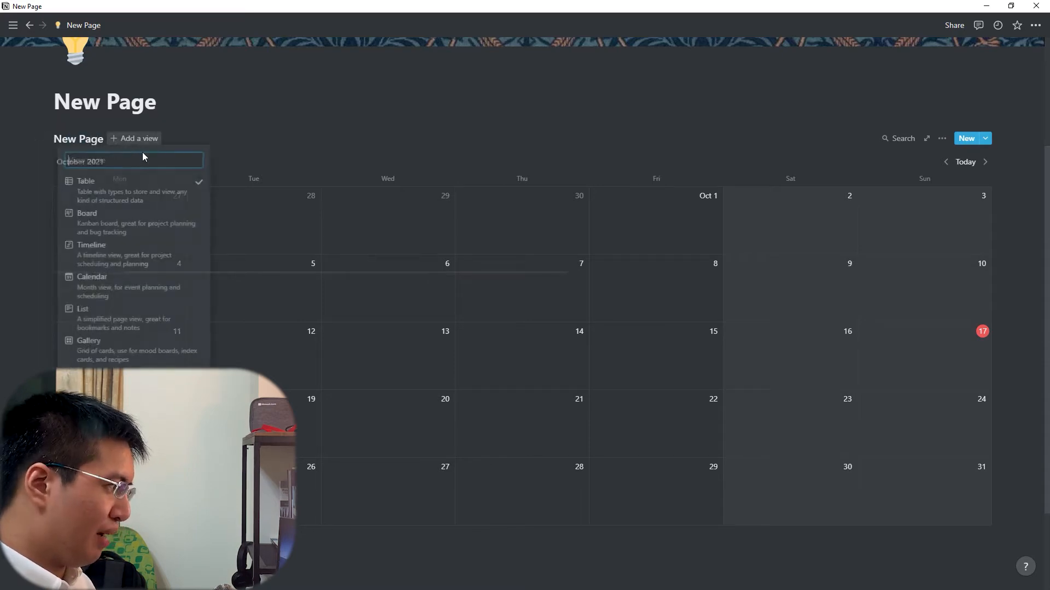
left_click(256, 128)
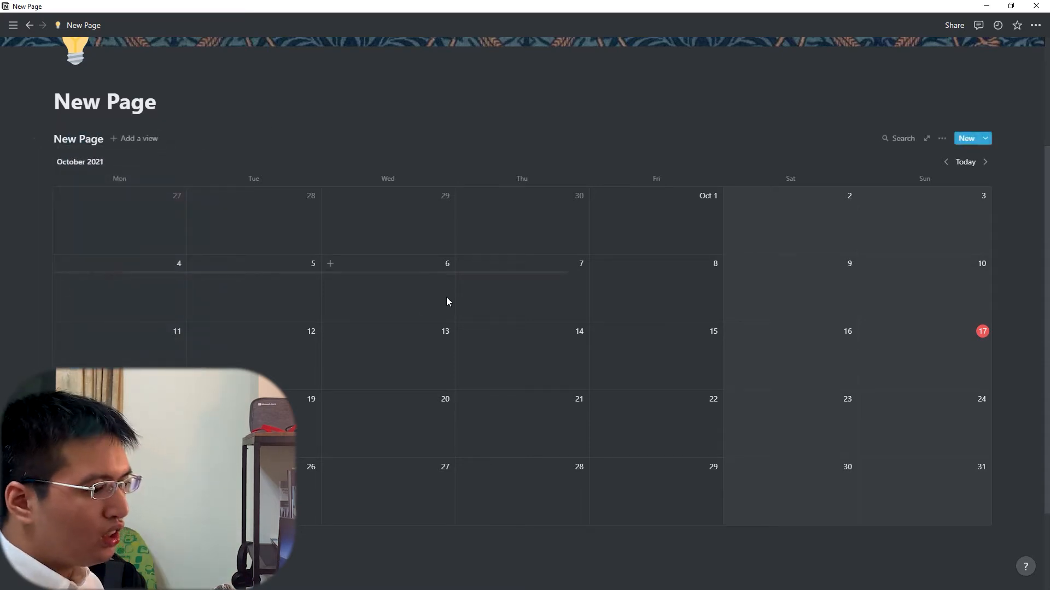
Create a calendar entry on October 17, 2021 titled "Youtube video"
left_click(867, 332)
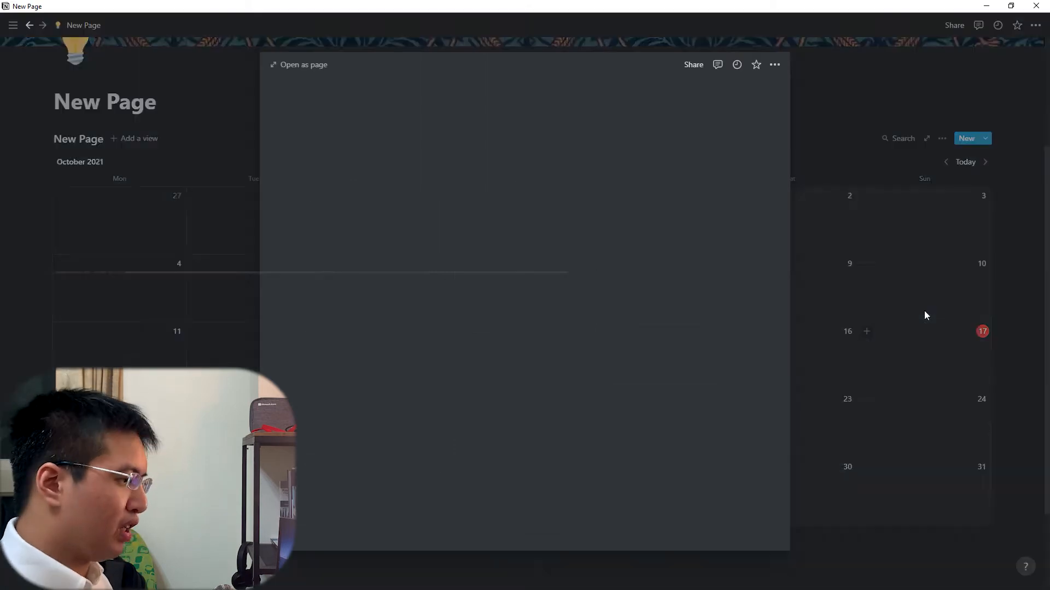
type("Youtue")
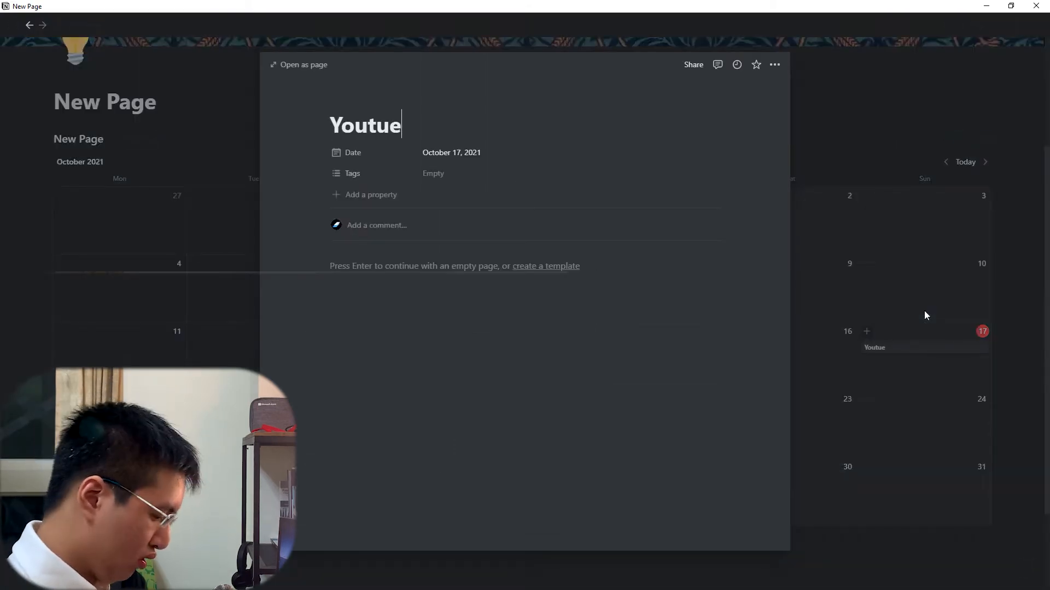
key("BackSpace")
type("be video")
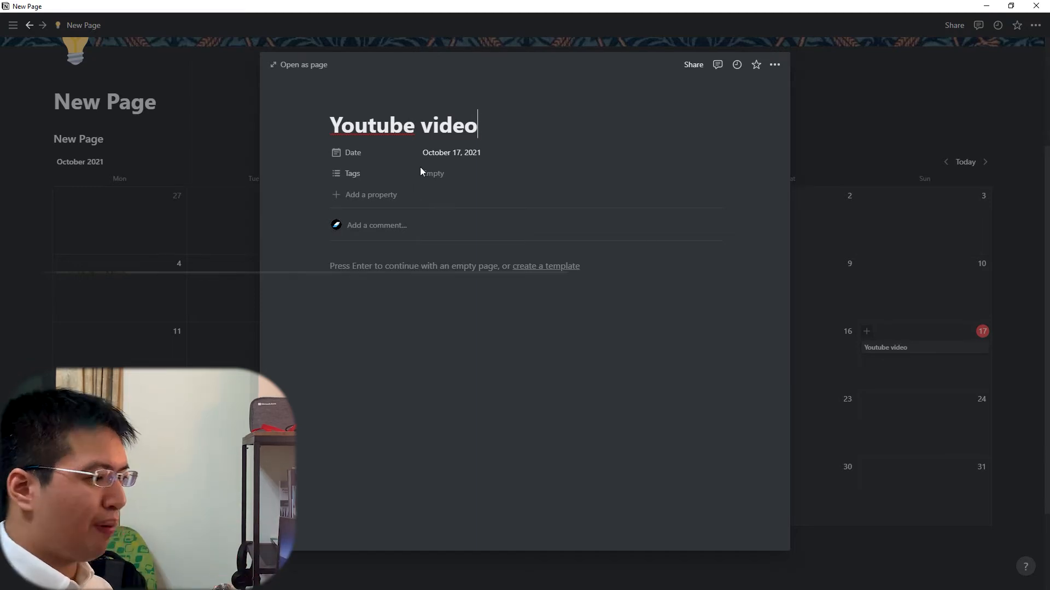
Add a new property to the Youtube video entry and set its type to Select
left_click(356, 196)
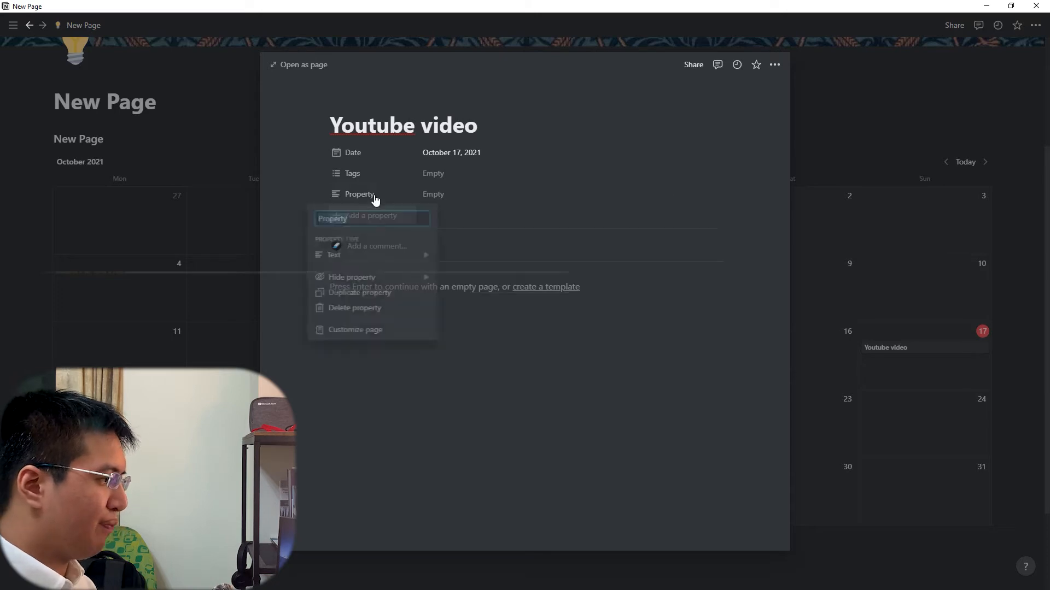
left_click(385, 167)
left_click(389, 174)
left_click(504, 193)
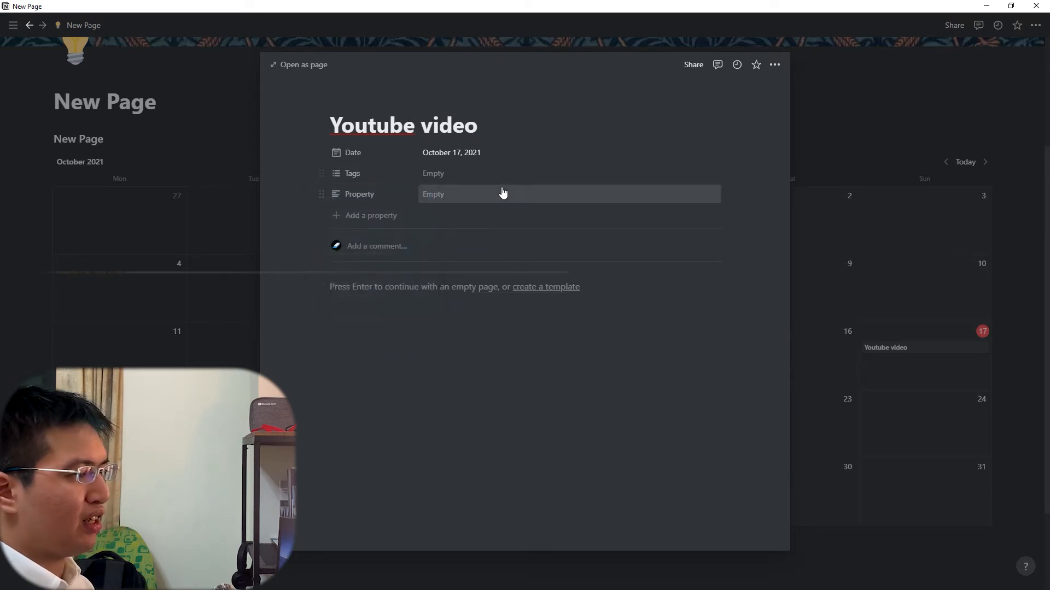
left_click(502, 175)
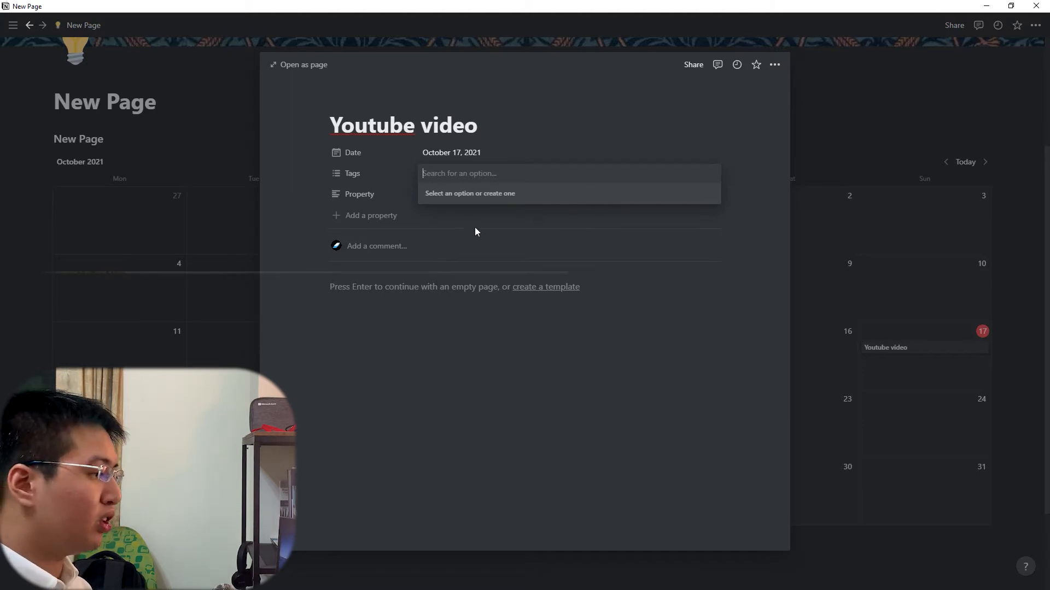
left_click(371, 198)
left_click(372, 198)
mouse_move(391, 260)
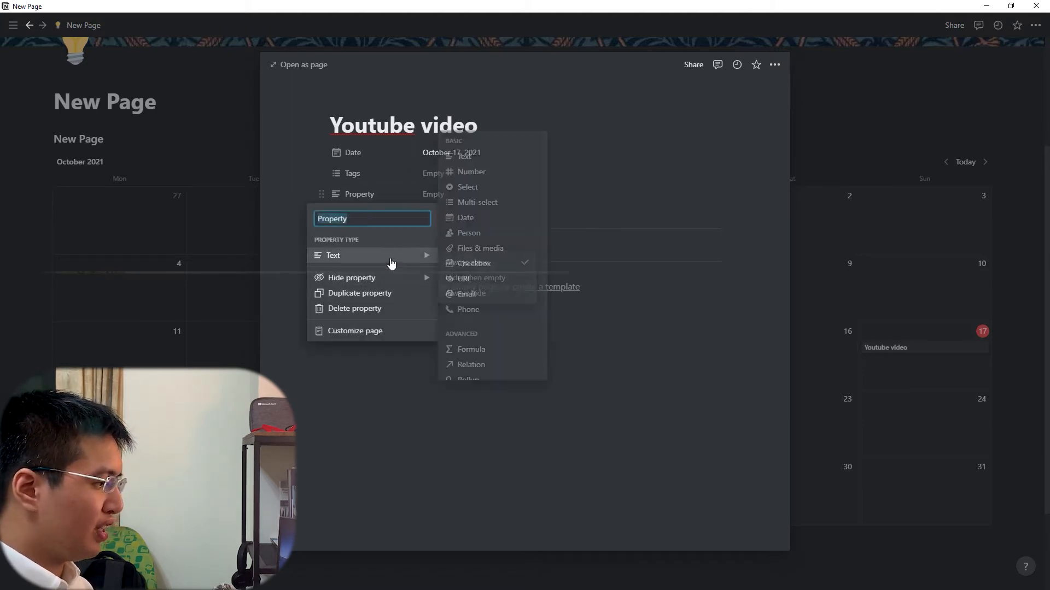
left_click(488, 186)
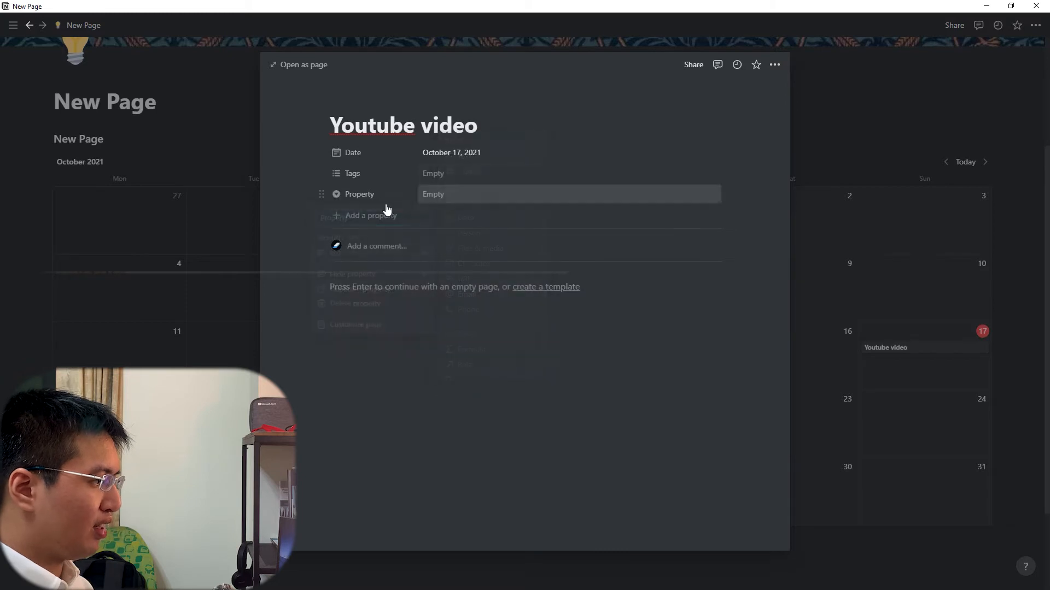
Rename the new Select property of the Youtube video entry as "Status"
left_click(383, 200)
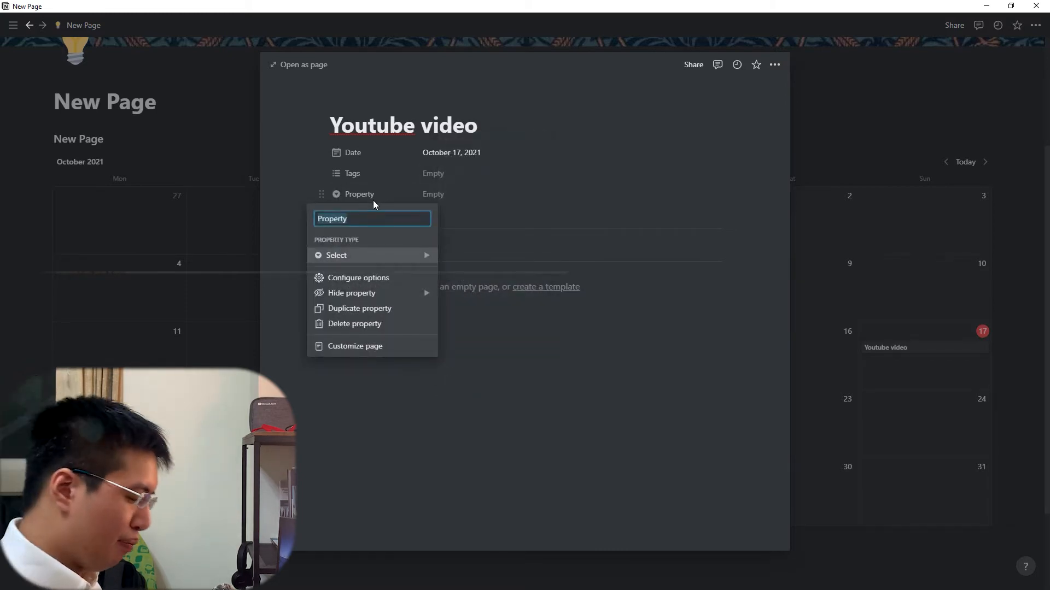
key("BackSpace")
type("S")
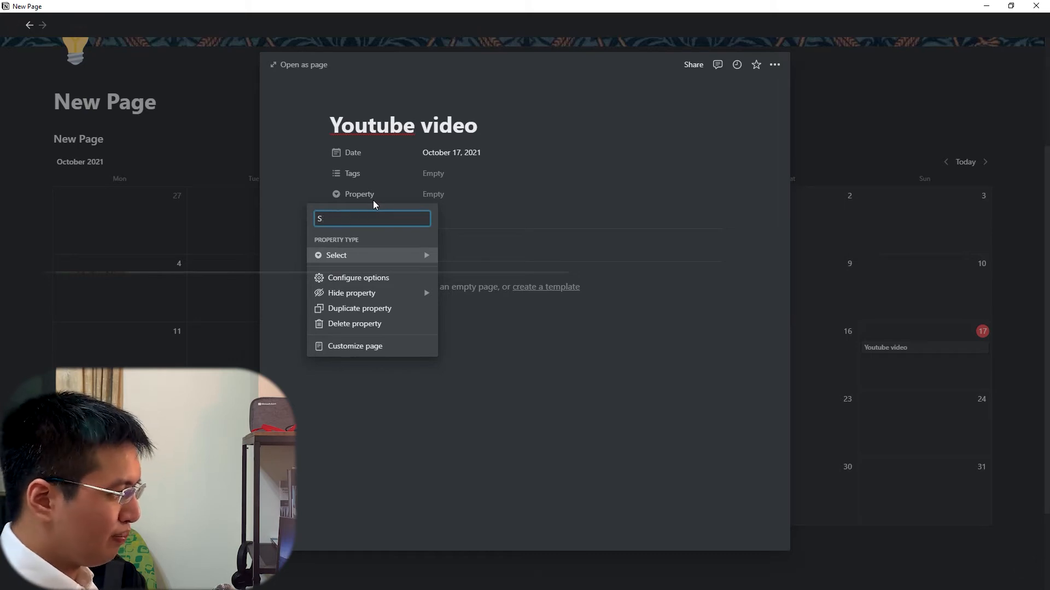
type("tatus")
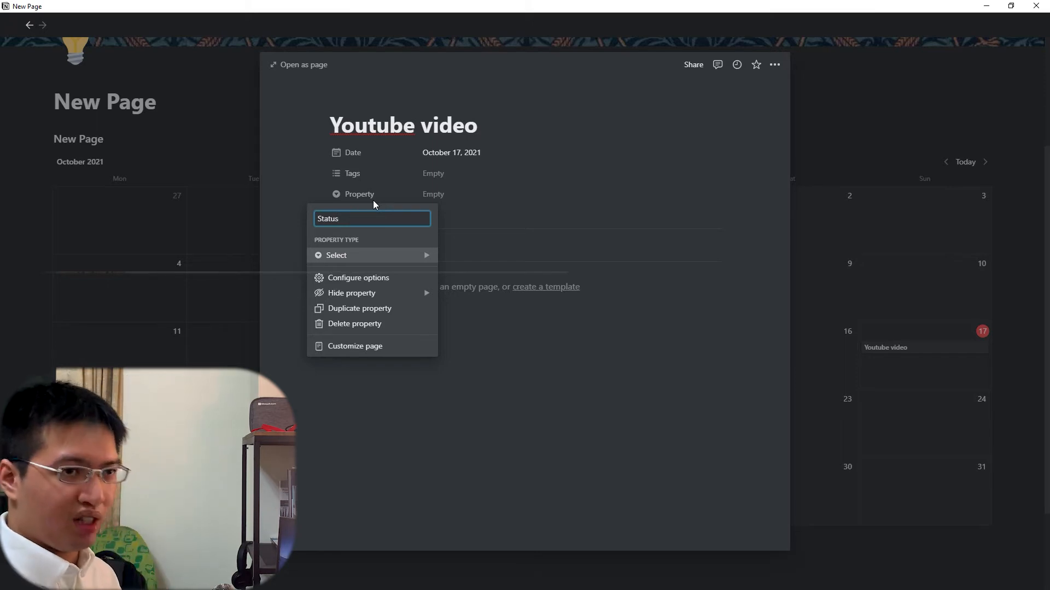
key("Return")
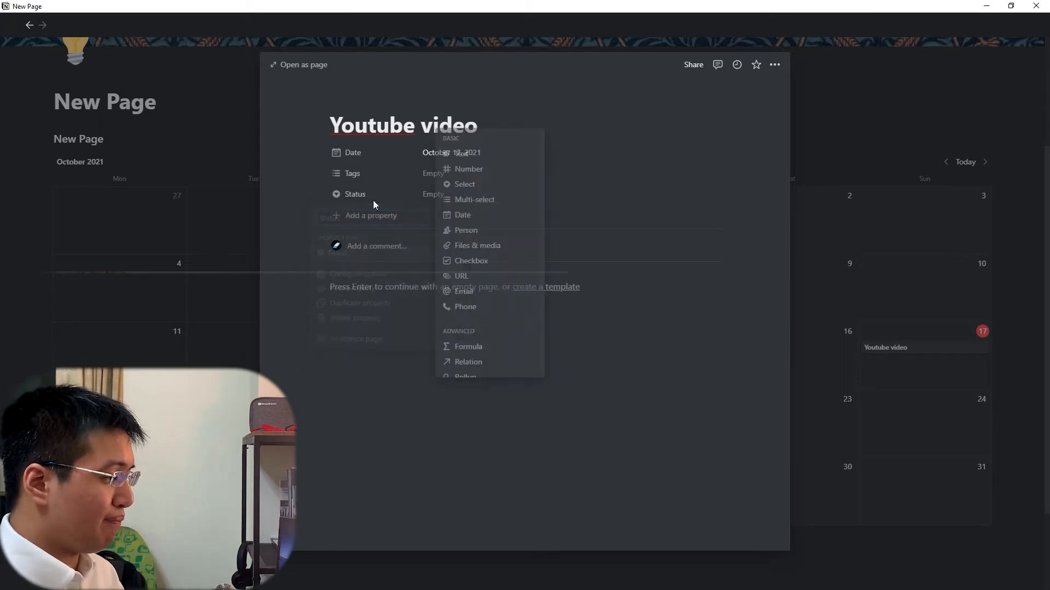
Create the option "In Progress" as the Status value of the Youtube video entry
left_click(465, 199)
type("In")
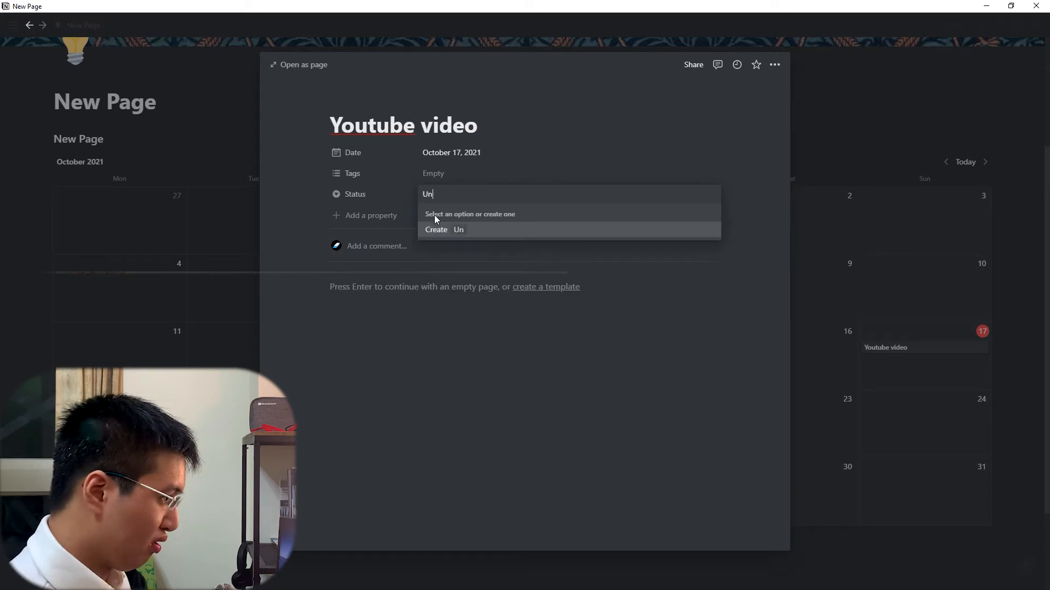
key("BackSpace")
key("BackSpace")
type("In")
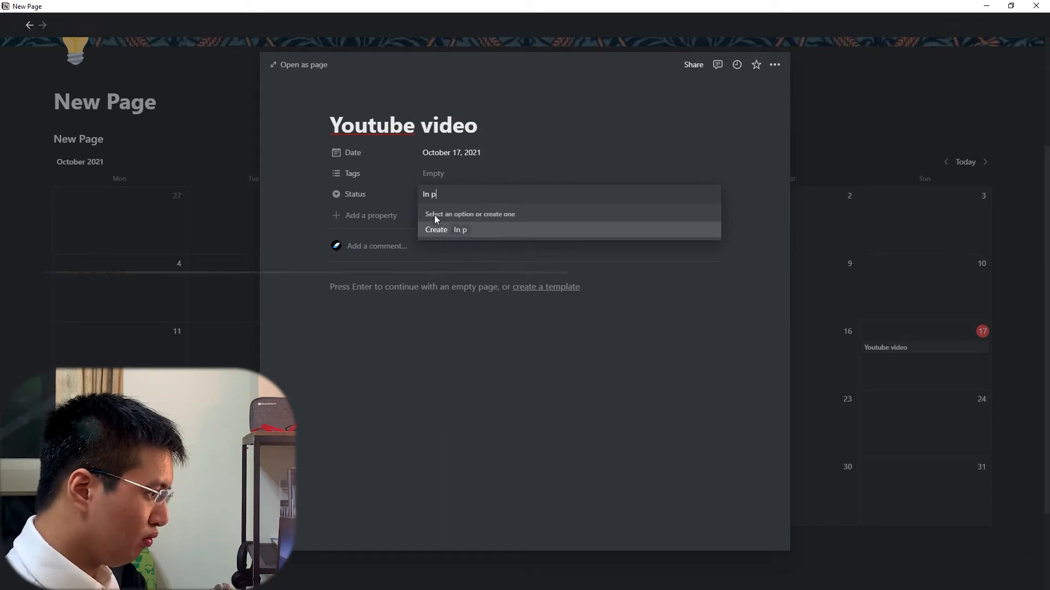
type(" Pro")
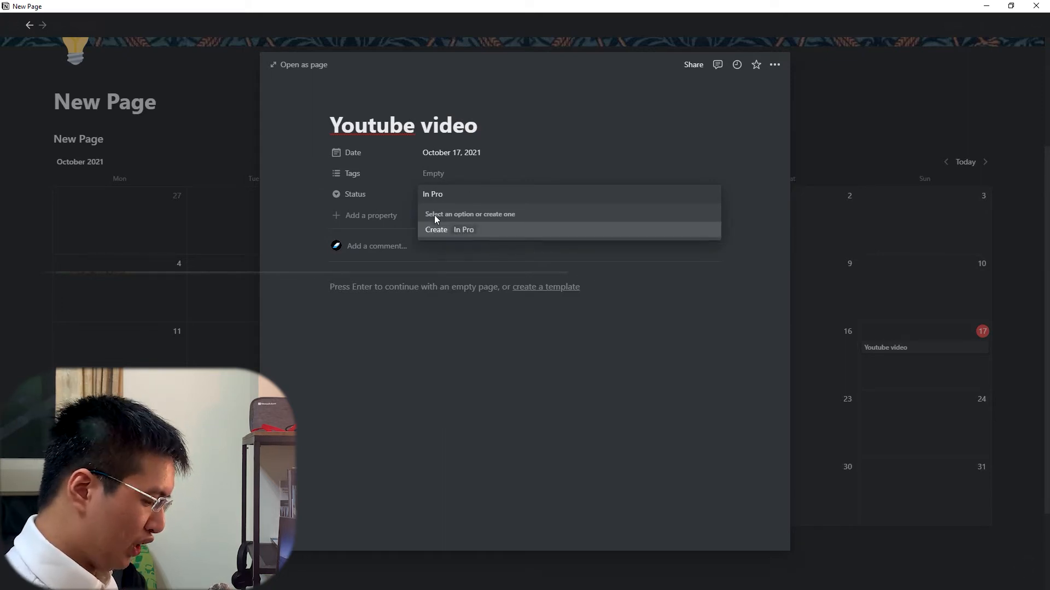
type("gress")
key("Return")
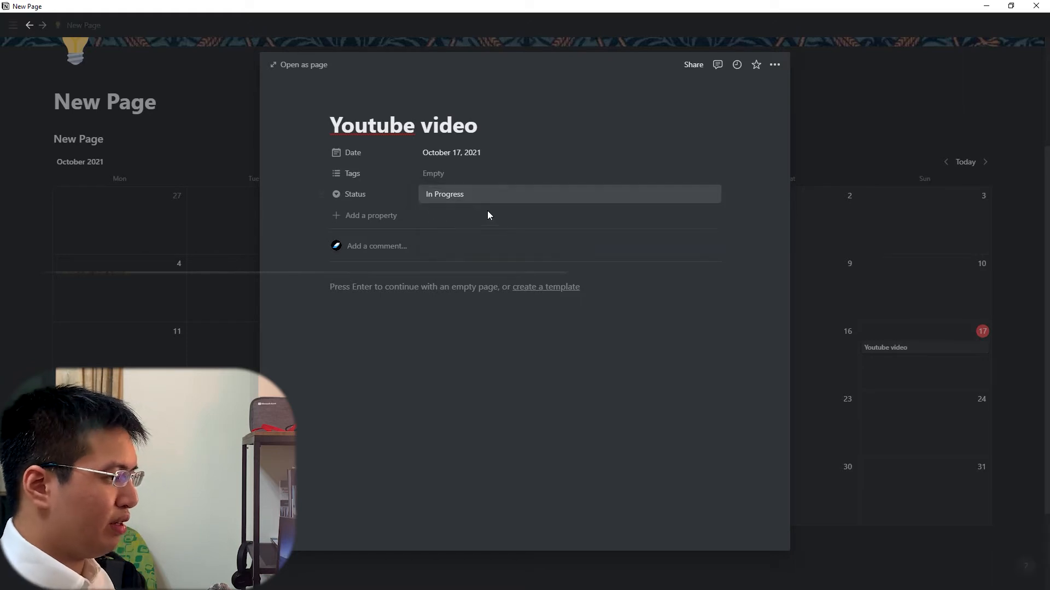
Change the color of the In Progress status option to Orange
left_click(554, 201)
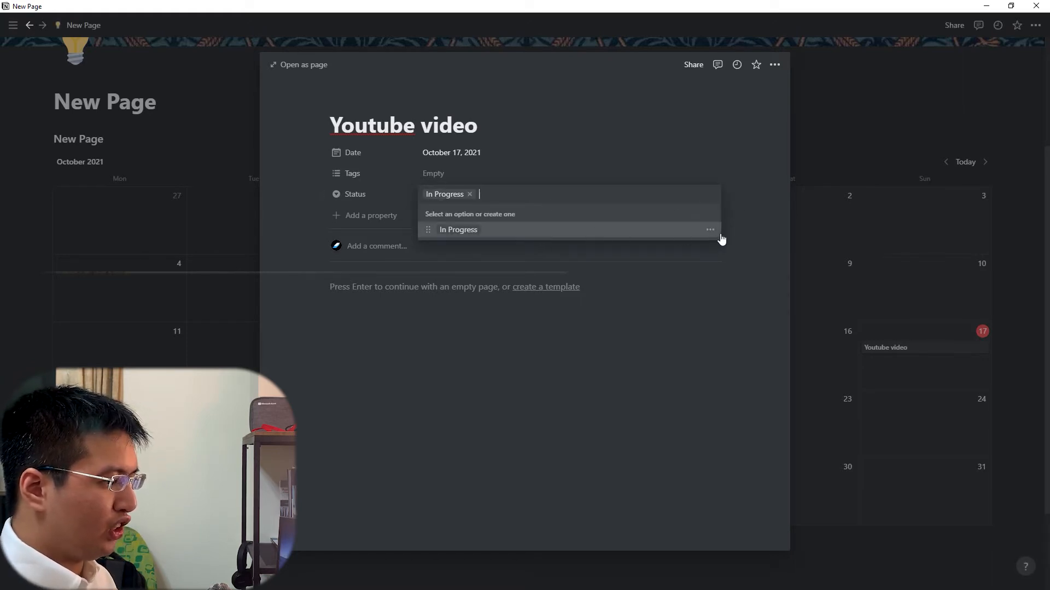
left_click(710, 230)
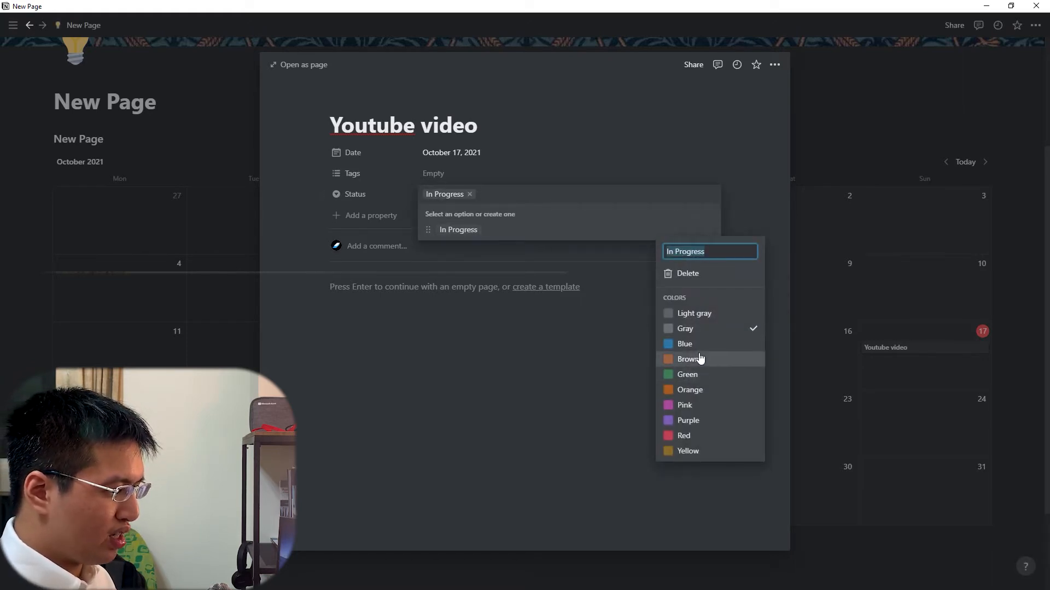
left_click(702, 390)
left_click(533, 258)
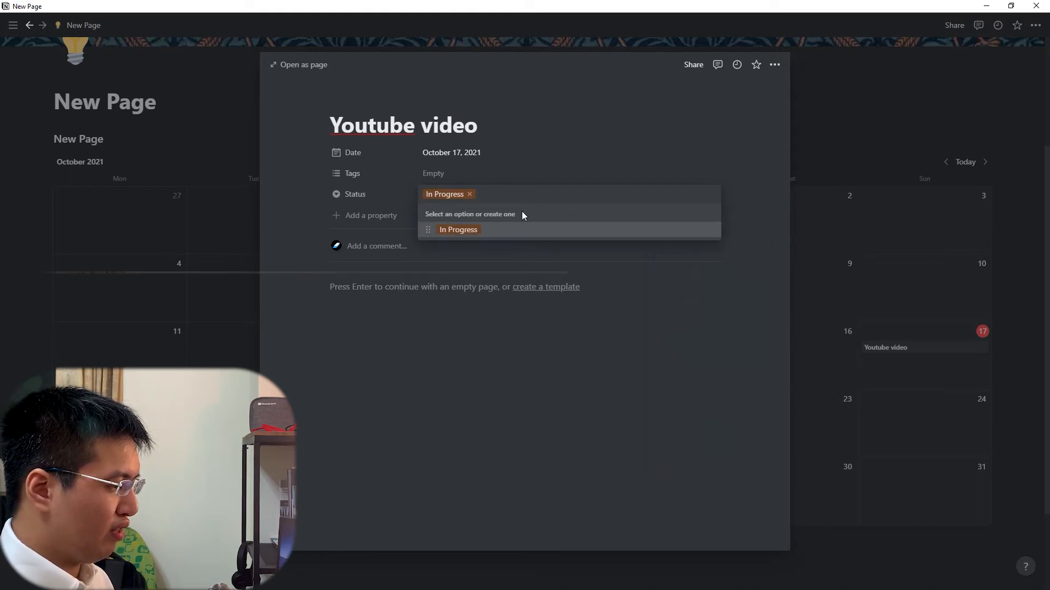
Create a second Status option named "In Trouble" and assign it to the Youtube video entry
type("O")
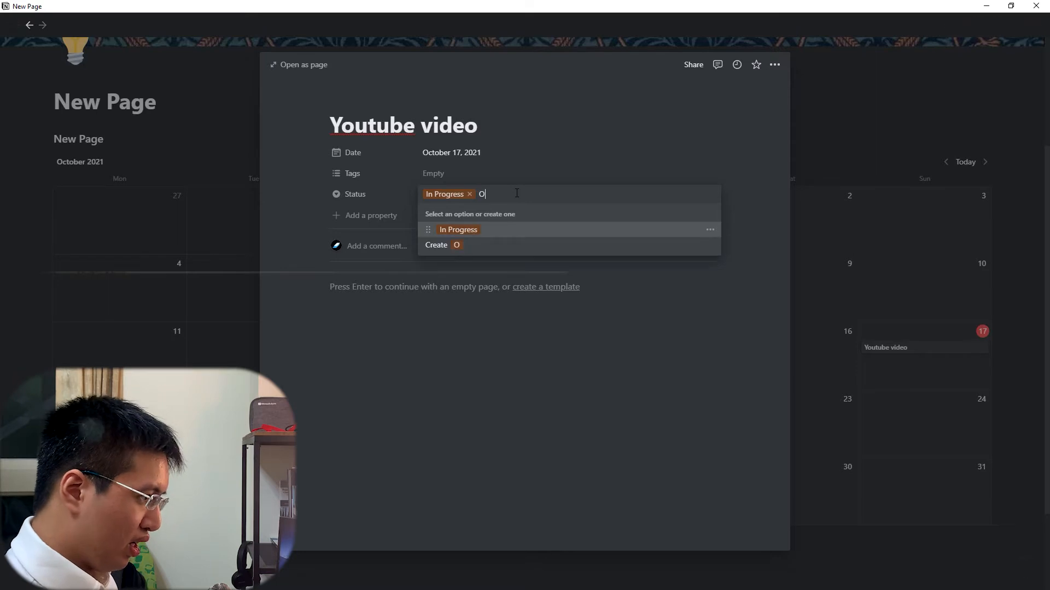
key("BackSpace")
type("Of")
key("BackSpace")
key("BackSpace")
type("O")
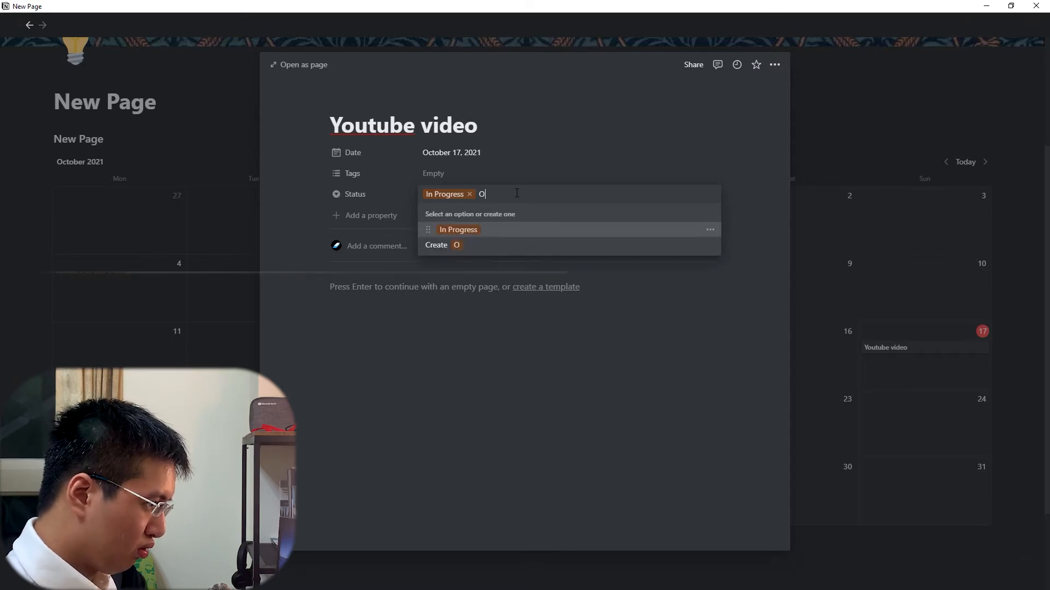
key("BackSpace")
type("In")
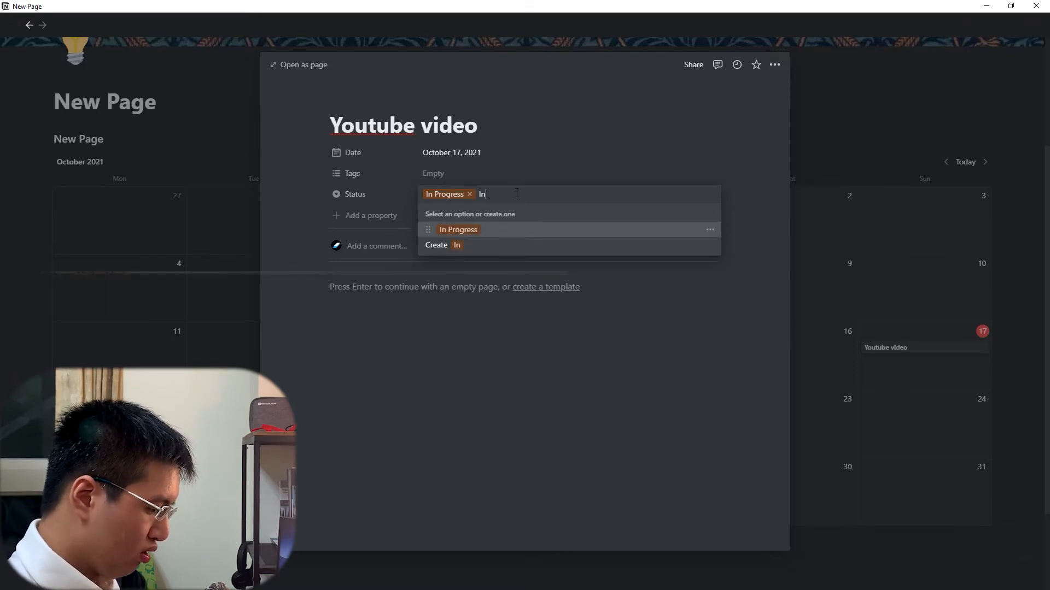
type(" Troub")
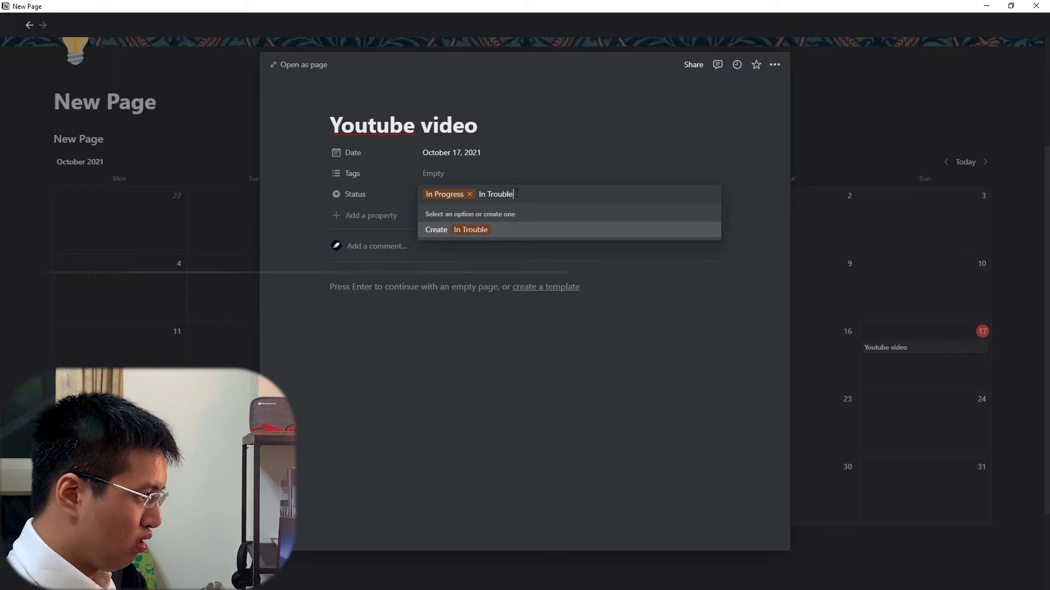
type("le")
key("Return")
Change the color of the In Trouble status option to Red and close the Youtube video entry
left_click(523, 200)
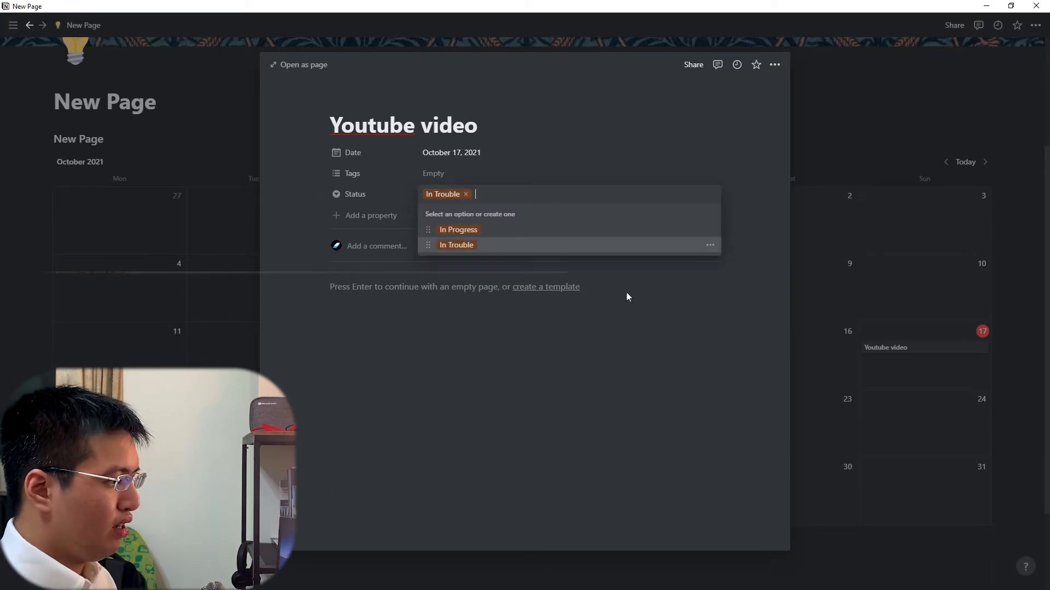
left_click(710, 245)
left_click(714, 452)
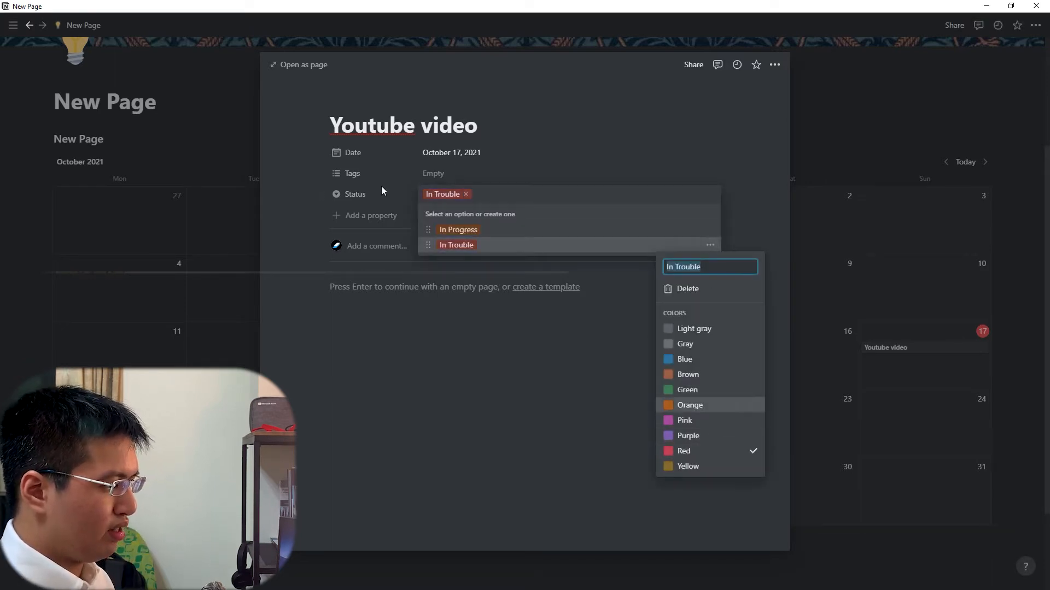
left_click(465, 277)
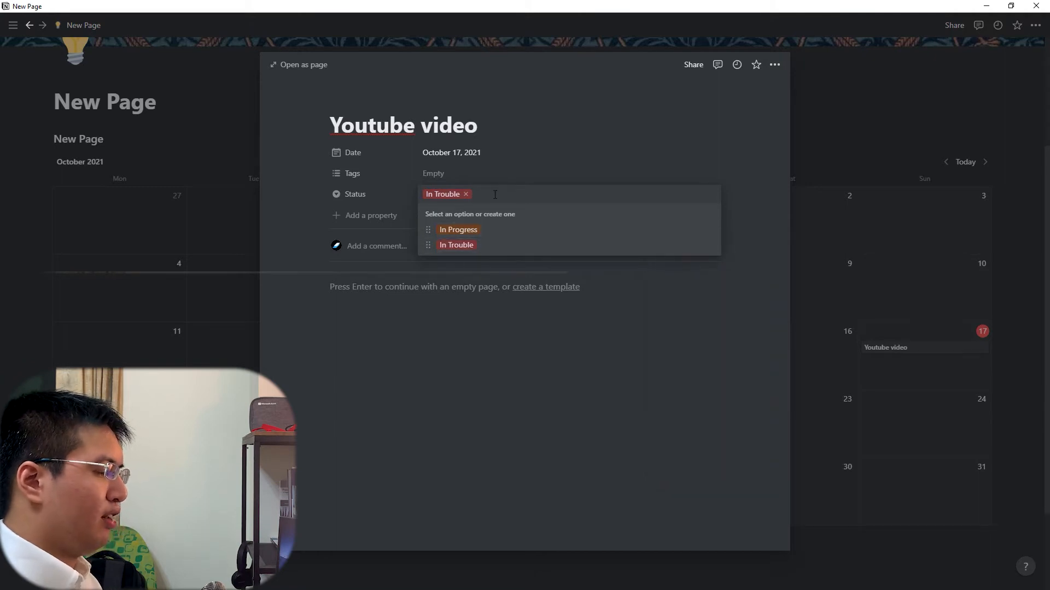
left_click(743, 191)
left_click(891, 109)
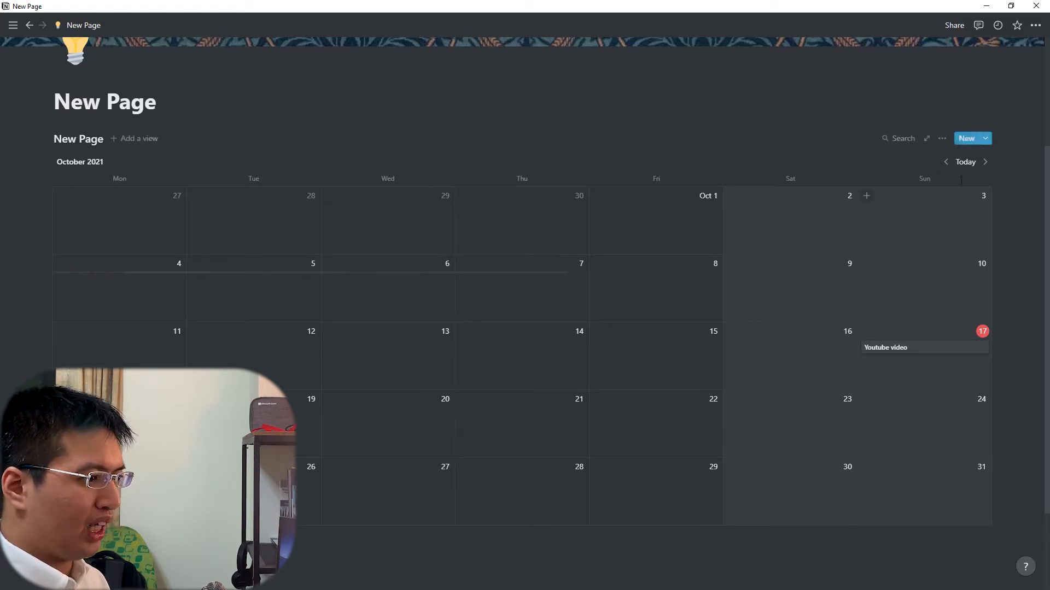
Show the Status and Tags properties on the calendar view's entries, leaving Date hidden
left_click(943, 140)
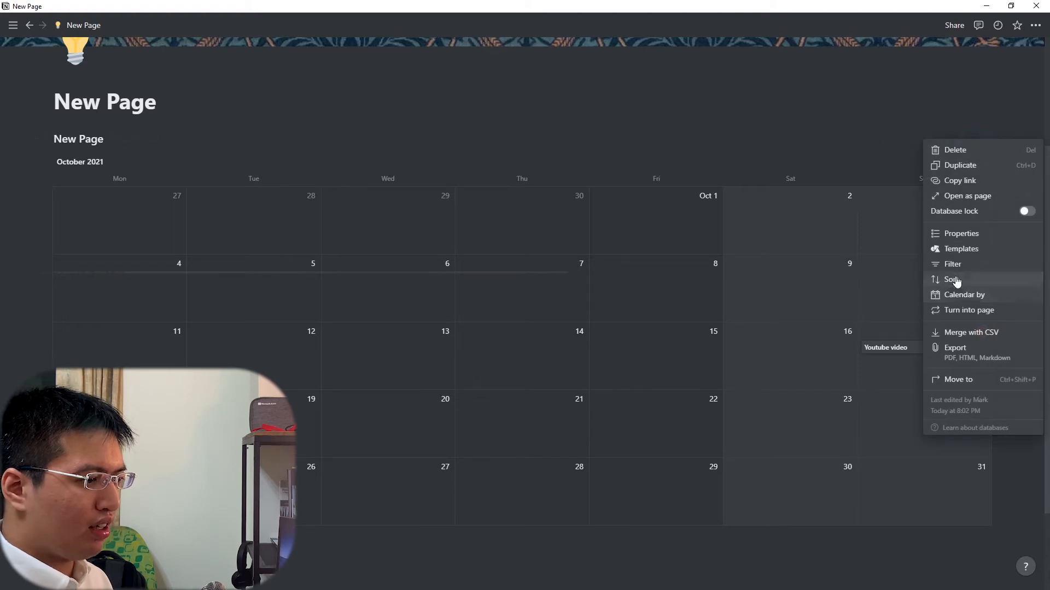
left_click(962, 235)
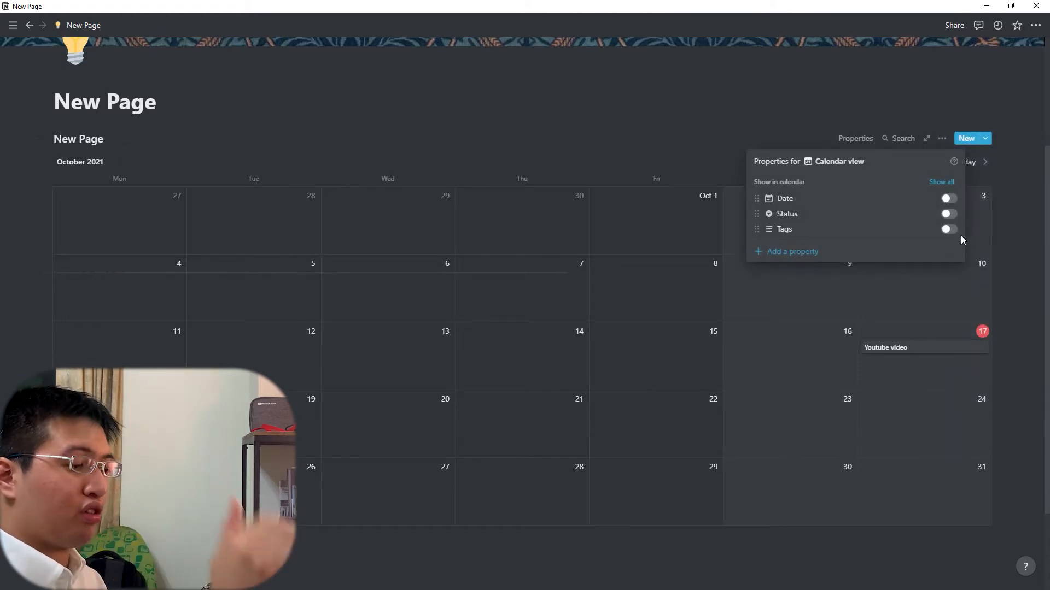
left_click(941, 182)
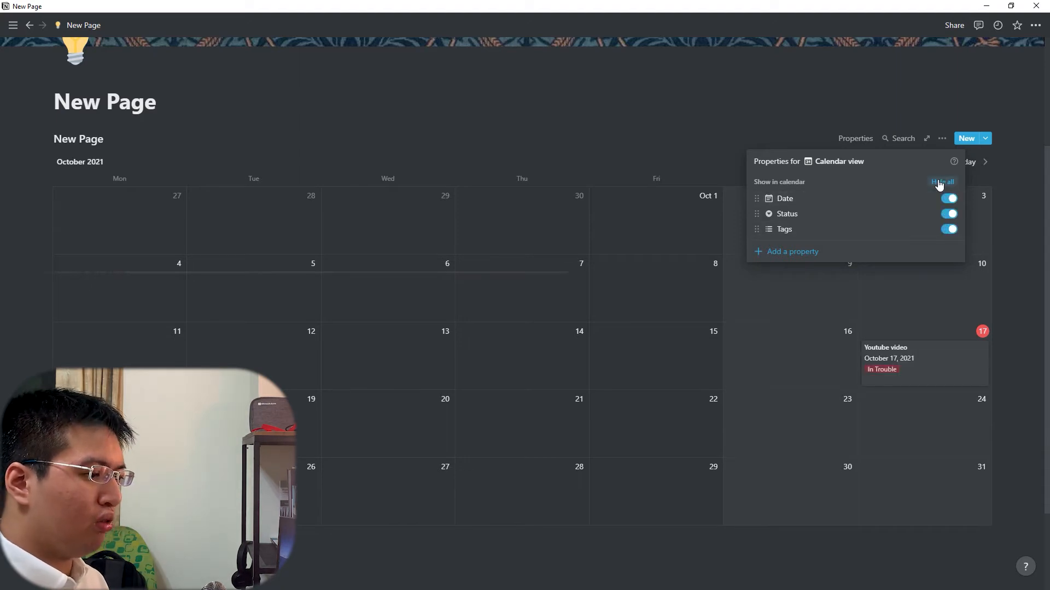
left_click(941, 182)
left_click(949, 214)
left_click(950, 229)
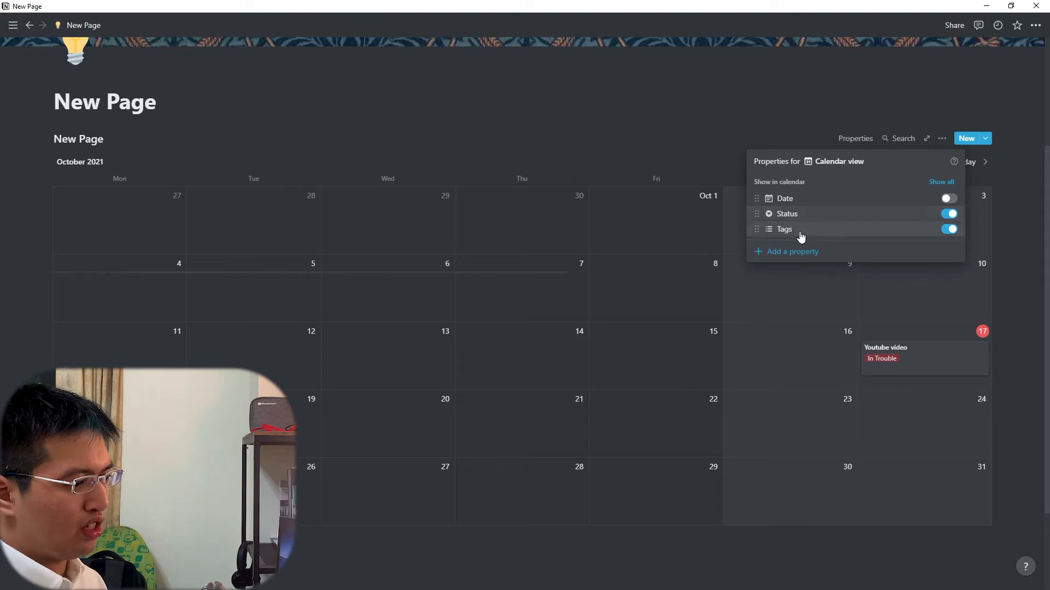
left_click(979, 319)
left_click(940, 138)
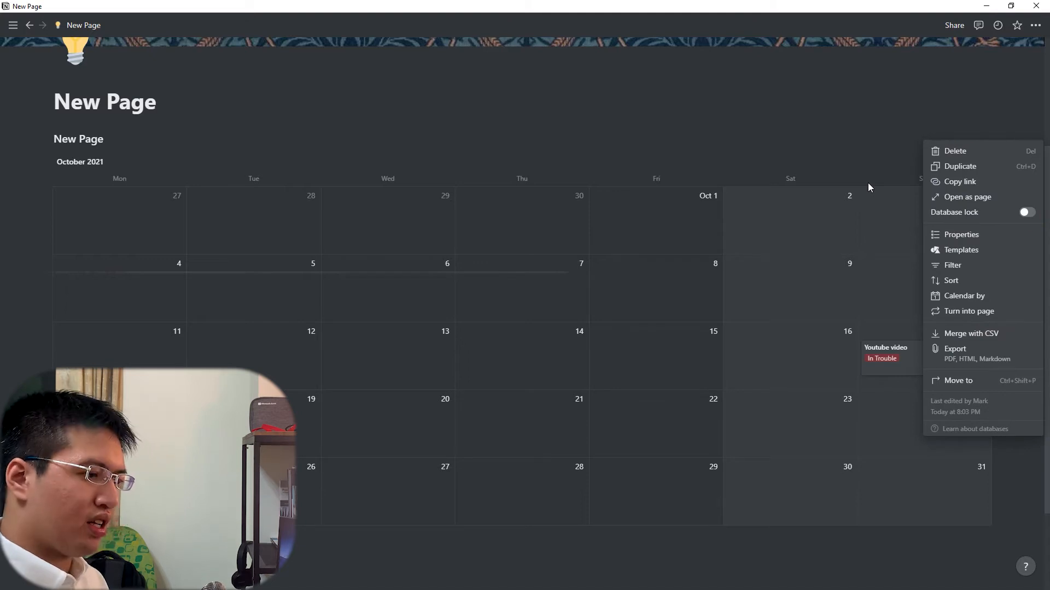
left_click(900, 306)
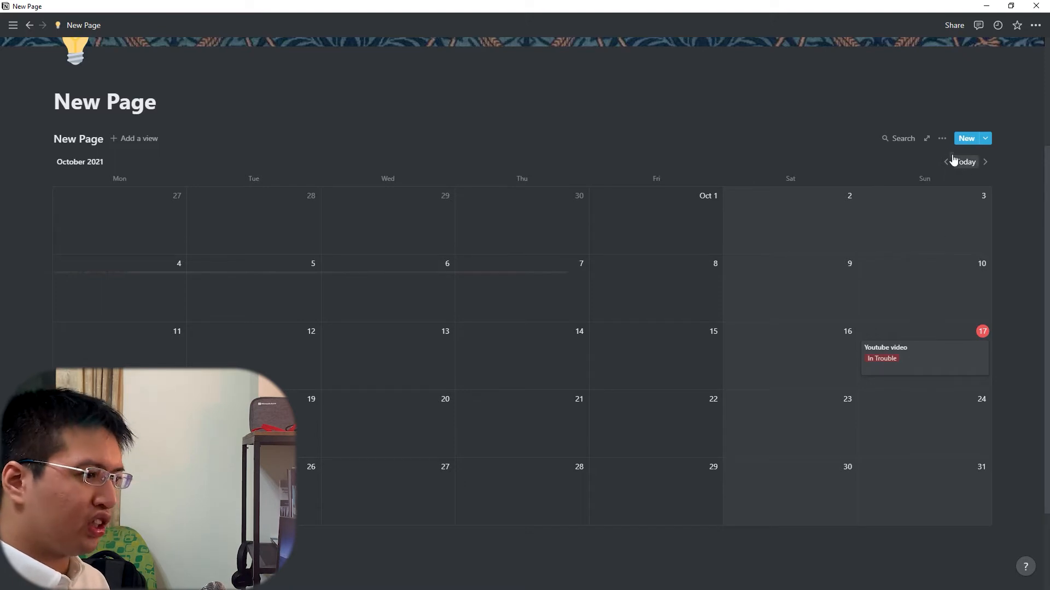
left_click(941, 139)
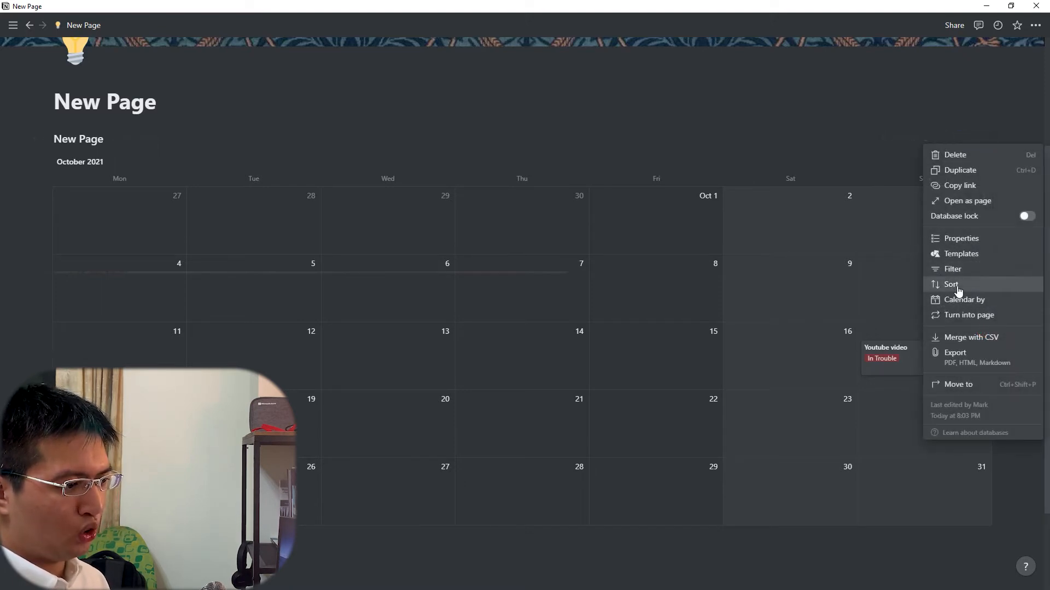
left_click(874, 364)
Create a second calendar entry on October 17, 2021 titled "Study"
left_click(866, 332)
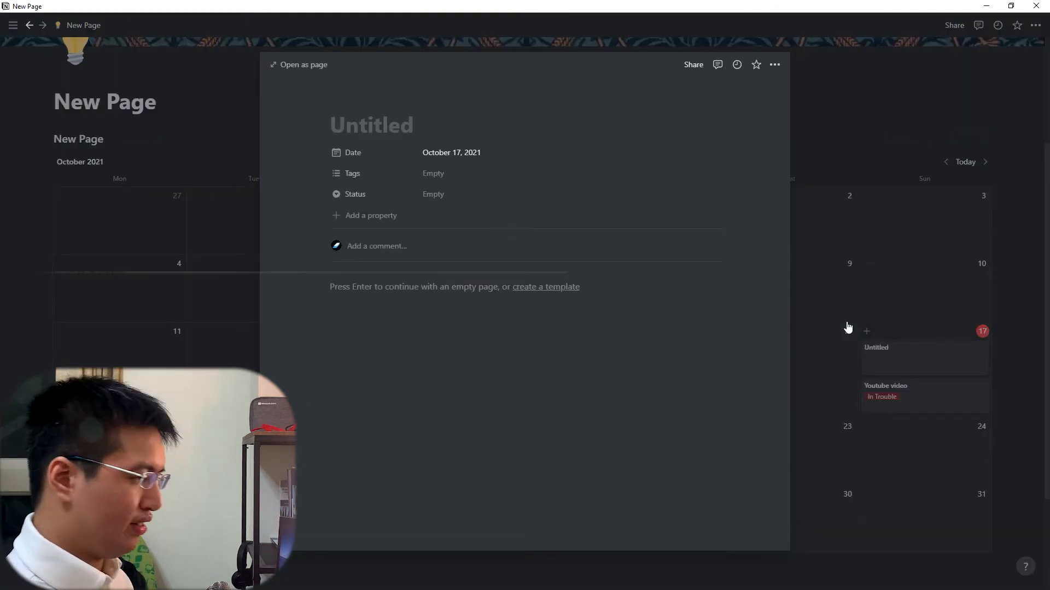
type("D")
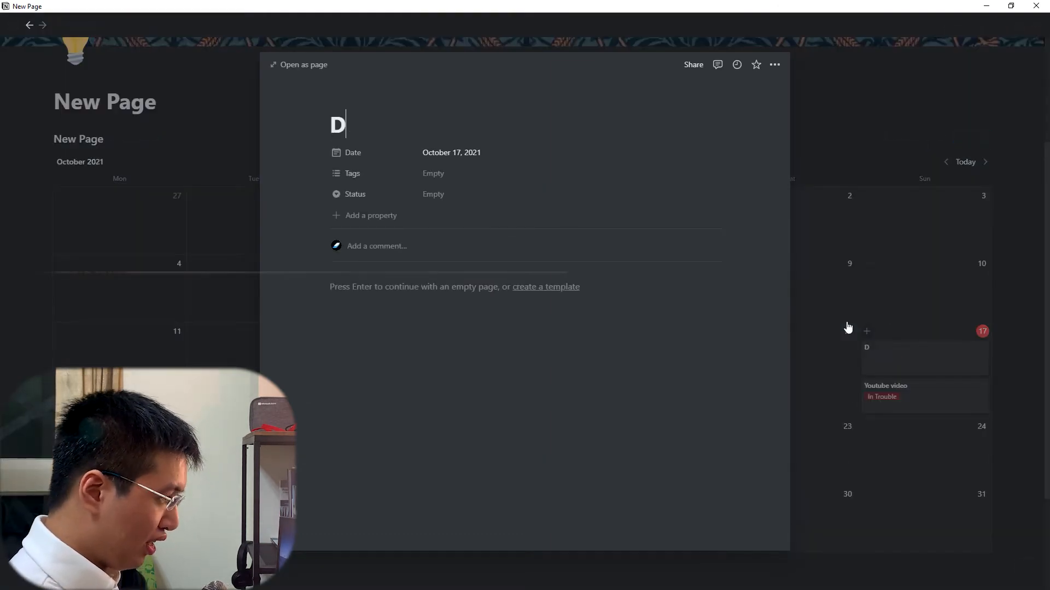
key("BackSpace")
type("Study")
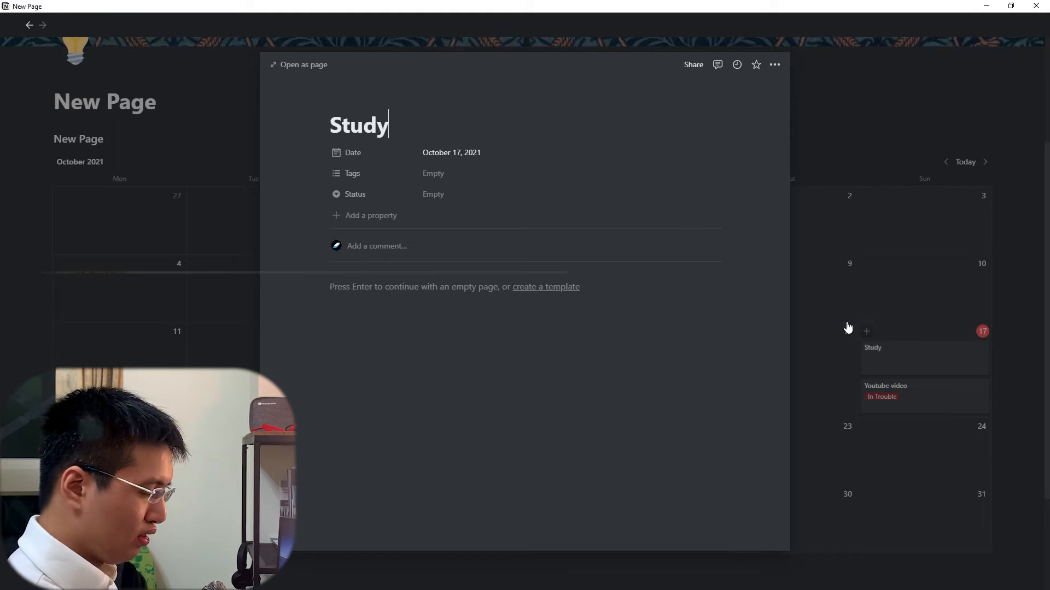
Include a time in the Study entry's date, running from 9:00 AM to 11:00 AM on October 17, 2021
left_click(451, 152)
left_click(549, 376)
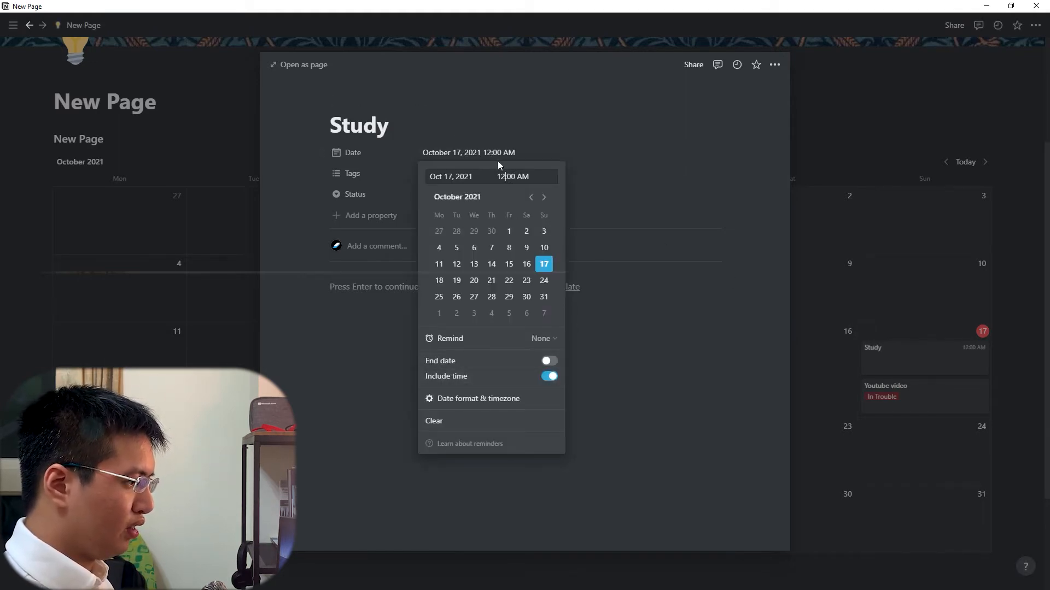
key("BackSpace")
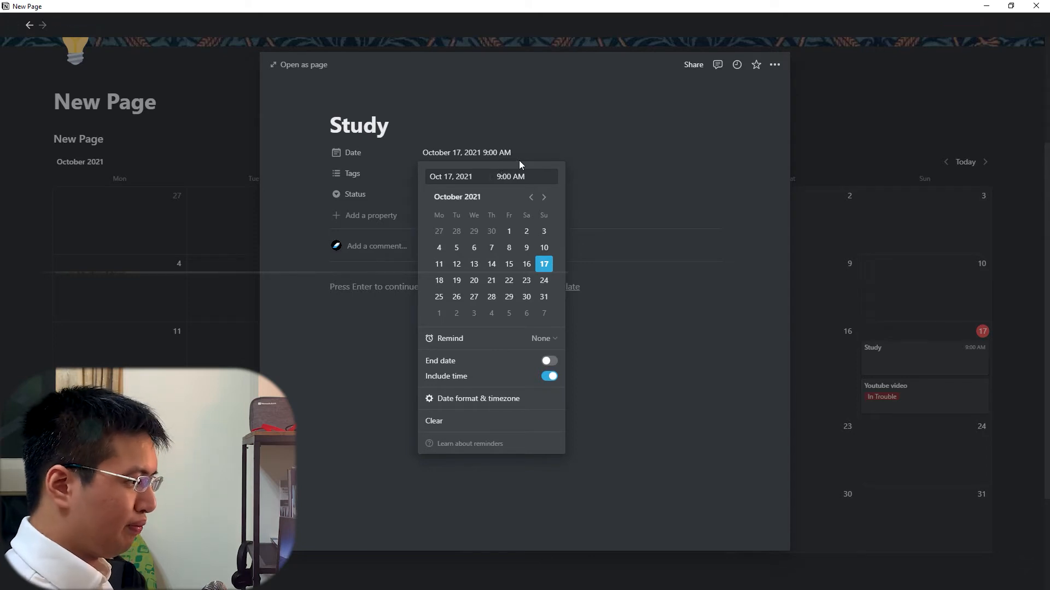
left_click(548, 361)
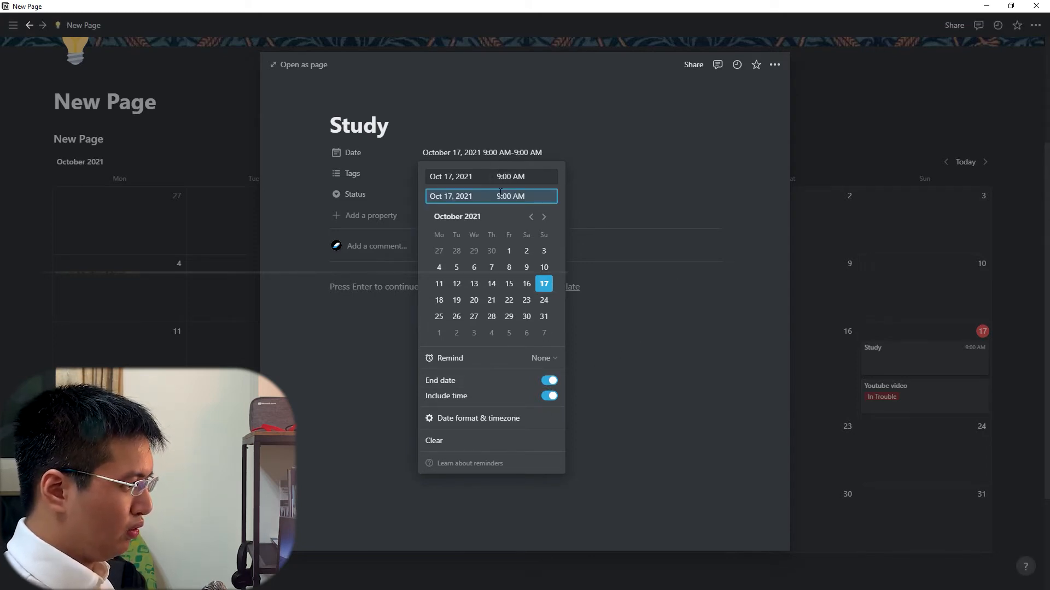
type("11")
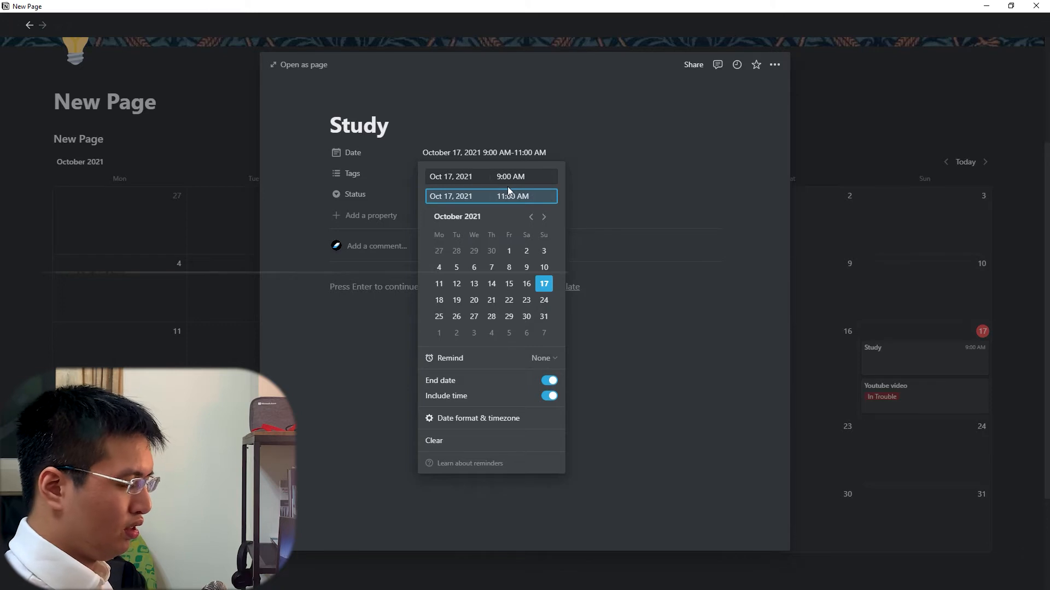
key("Return")
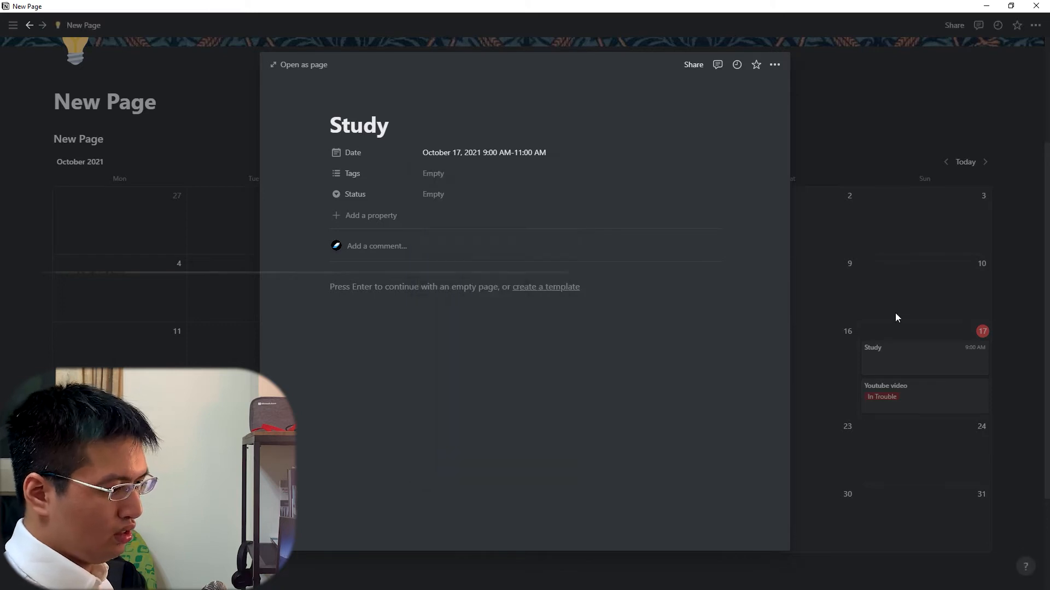
Set the Study entry's Status to In Progress, add a new Studying tag, and close the entry
left_click(501, 197)
left_click(497, 230)
left_click(436, 175)
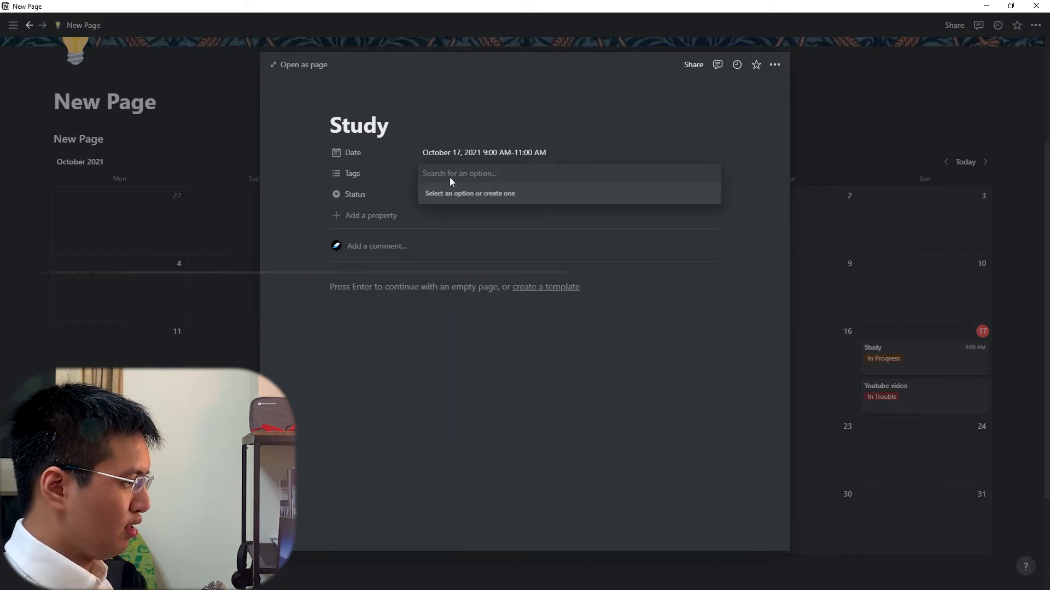
type("Studyinh")
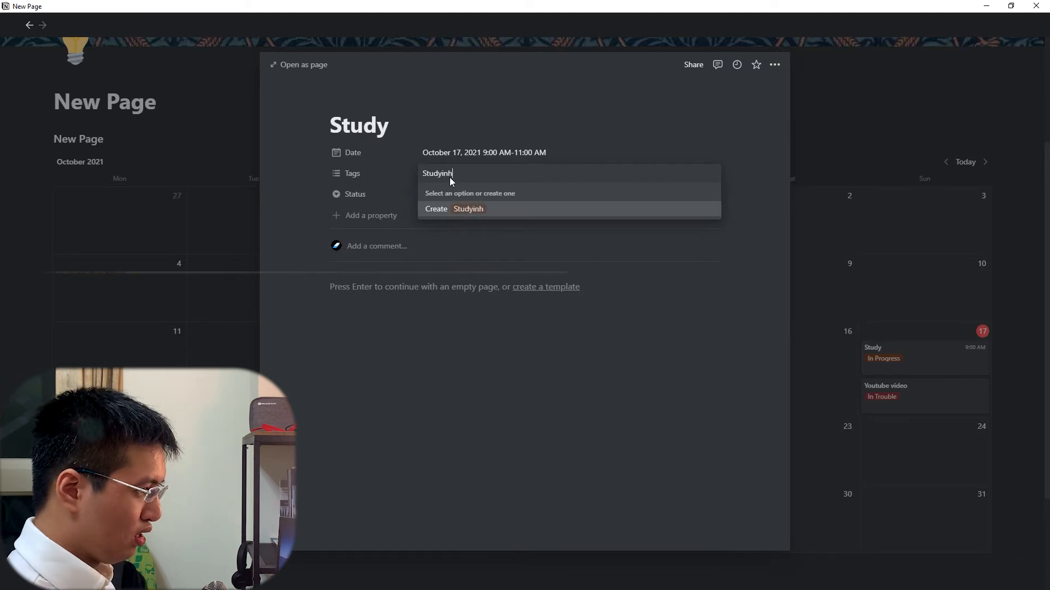
key("BackSpace")
type("ng")
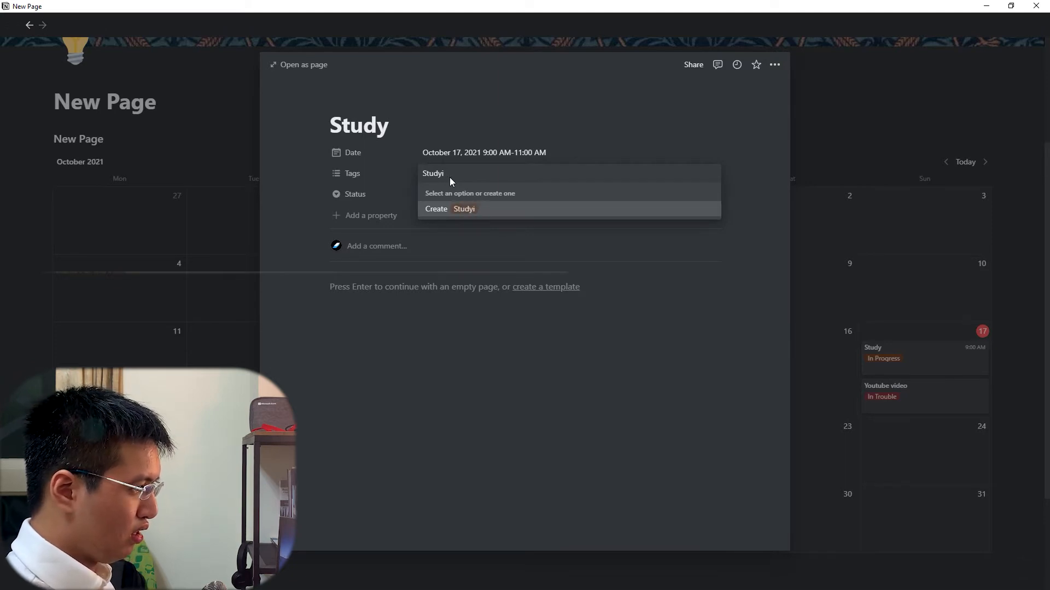
key("Return")
key("Escape")
left_click(857, 417)
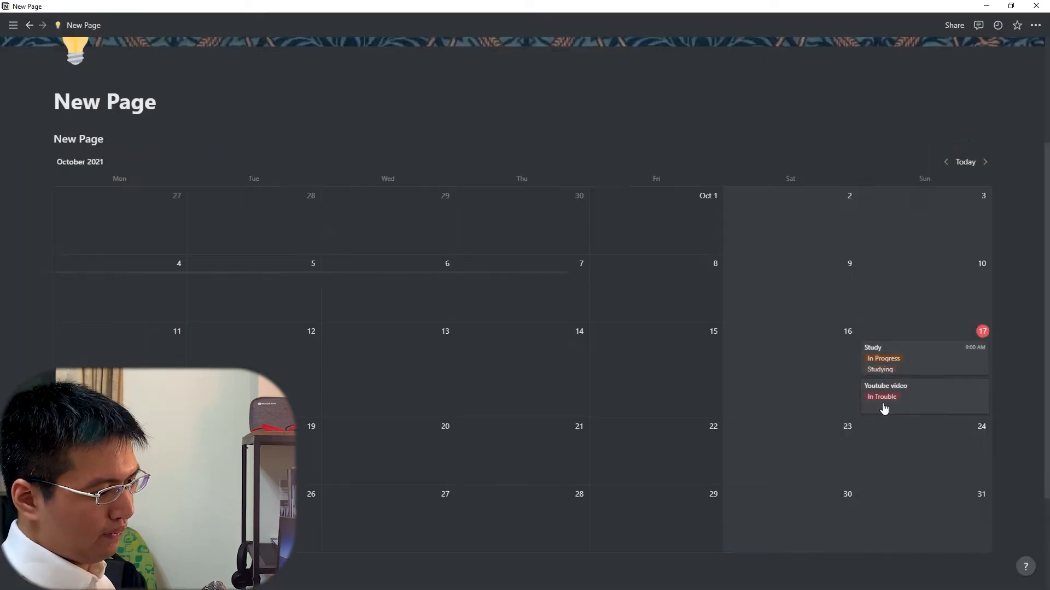
Include a time in the Youtube video entry's date and set it to 11:40 AM
left_click(881, 405)
left_click(503, 161)
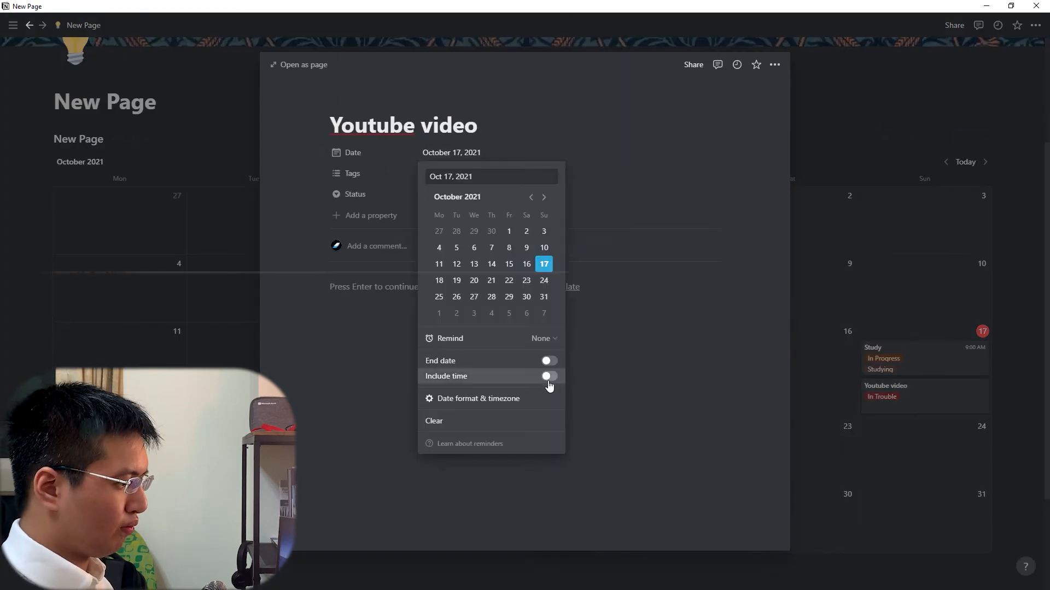
left_click(549, 377)
key("BackSpace")
type("11:00 AM")
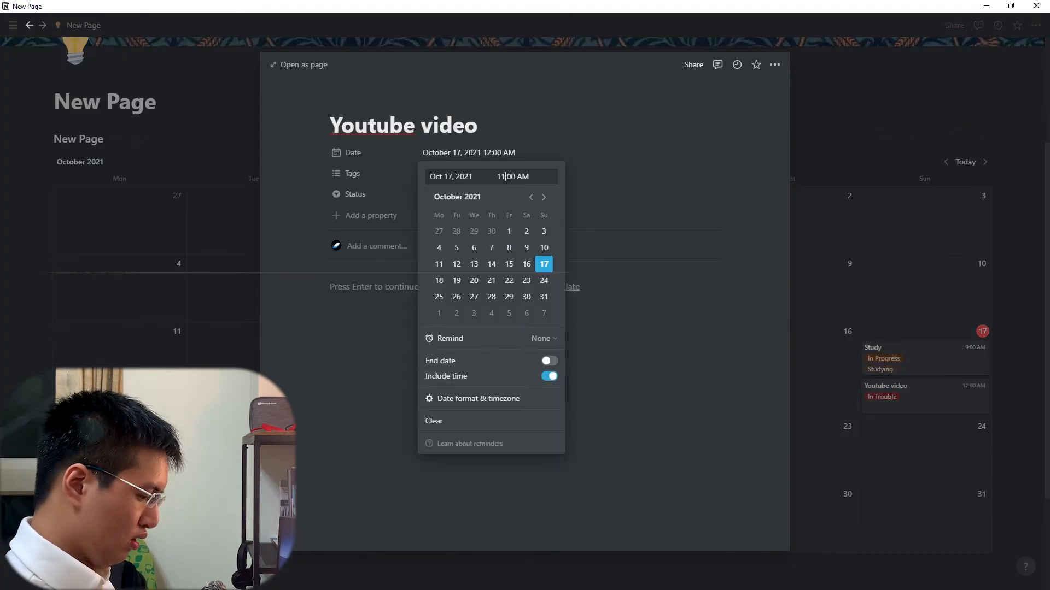
key("Right")
type("4")
key("Delete")
key("Return")
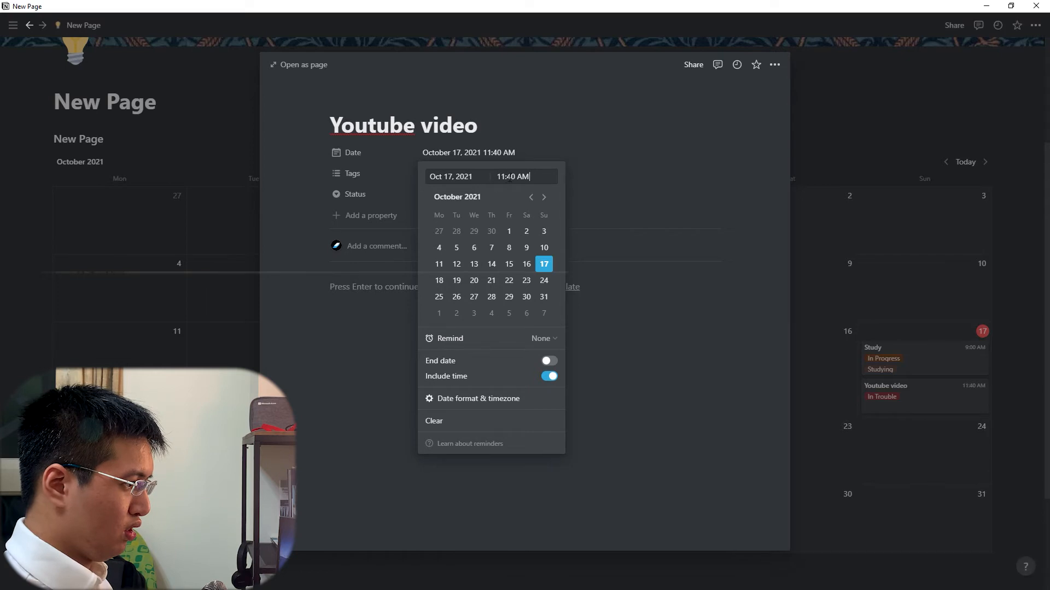
Change the Youtube video entry's time to 2:40 PM and close the entry
left_click(505, 177)
key("BackSpace")
type("4")
key("Return")
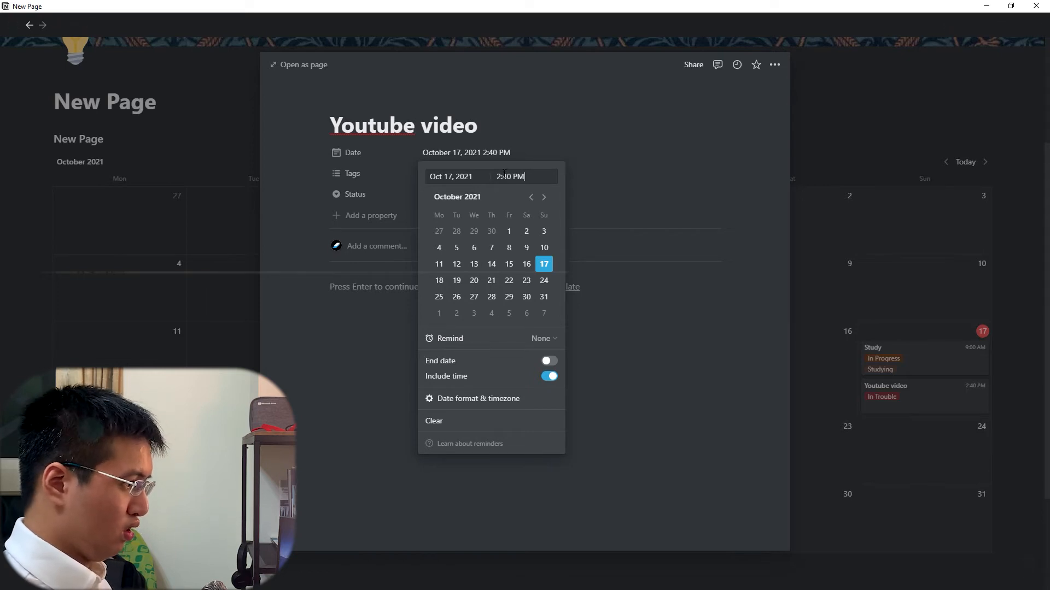
left_click(969, 330)
left_click(930, 394)
Create a YouTube tag on the Youtube video entry and close the entry
left_click(900, 390)
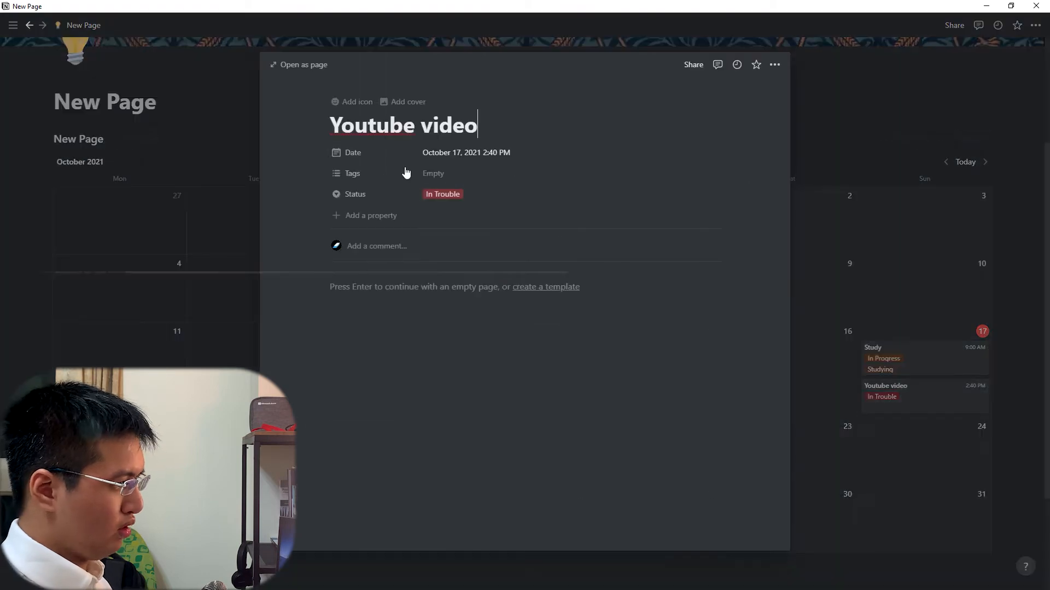
left_click(406, 172)
type("You")
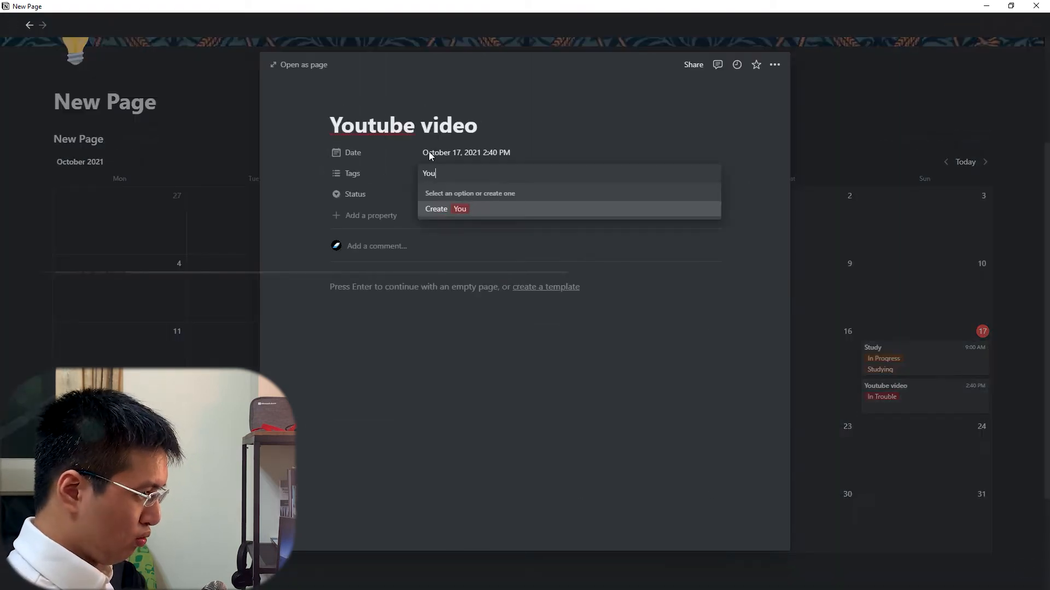
type("Tube")
key("Return")
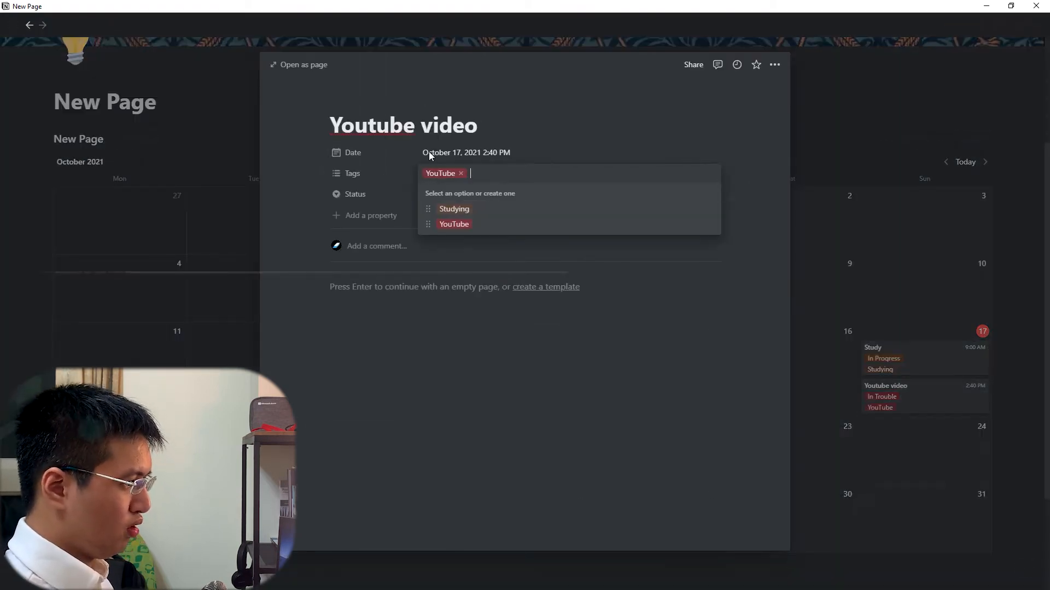
left_click(920, 234)
left_click(874, 213)
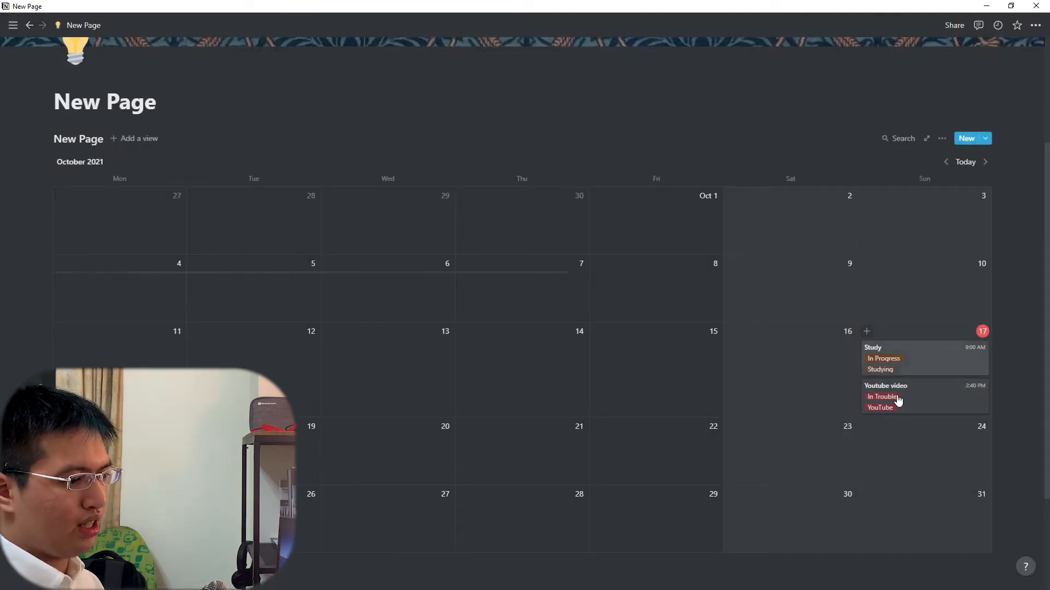
Add a sort to the calendar view by Date in ascending order
left_click(942, 139)
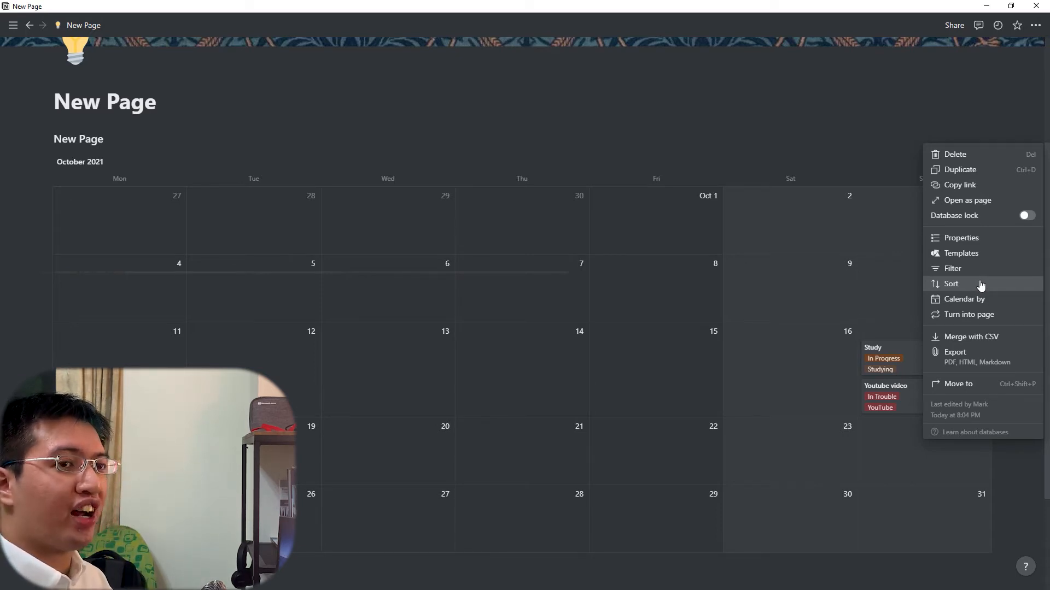
left_click(980, 285)
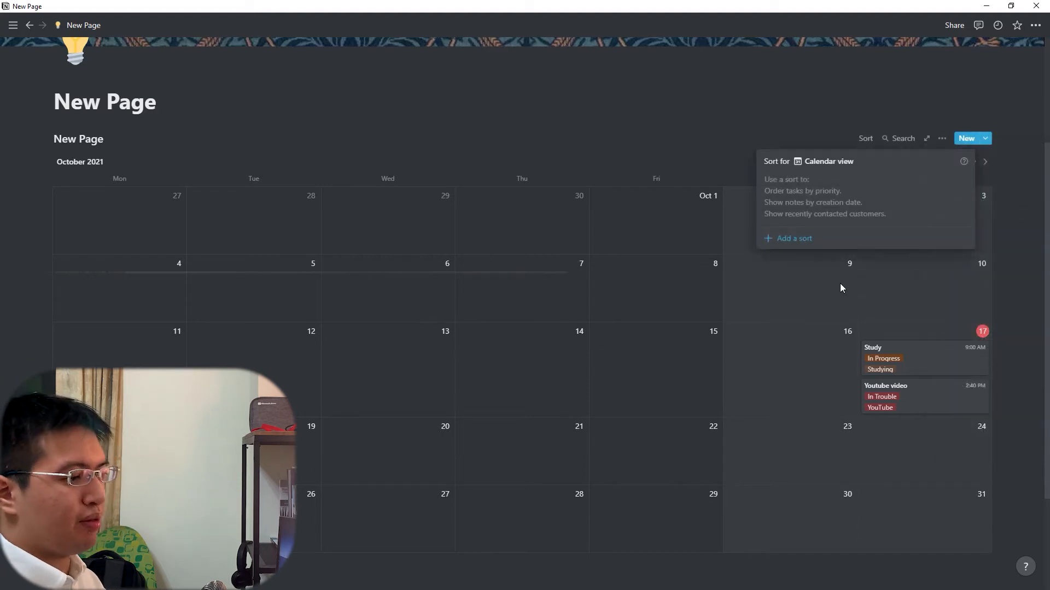
left_click(795, 238)
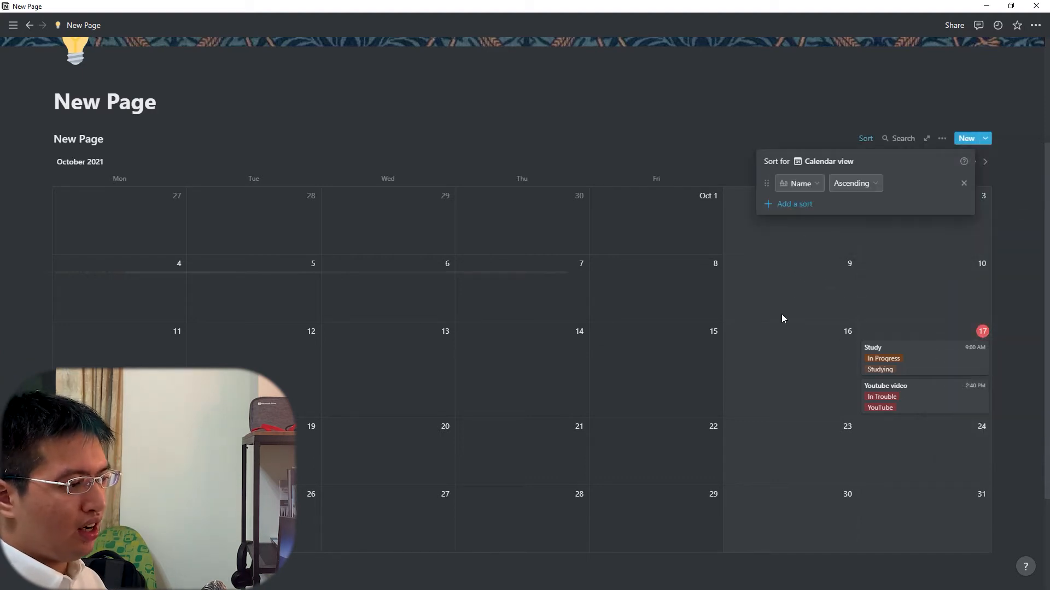
left_click(799, 183)
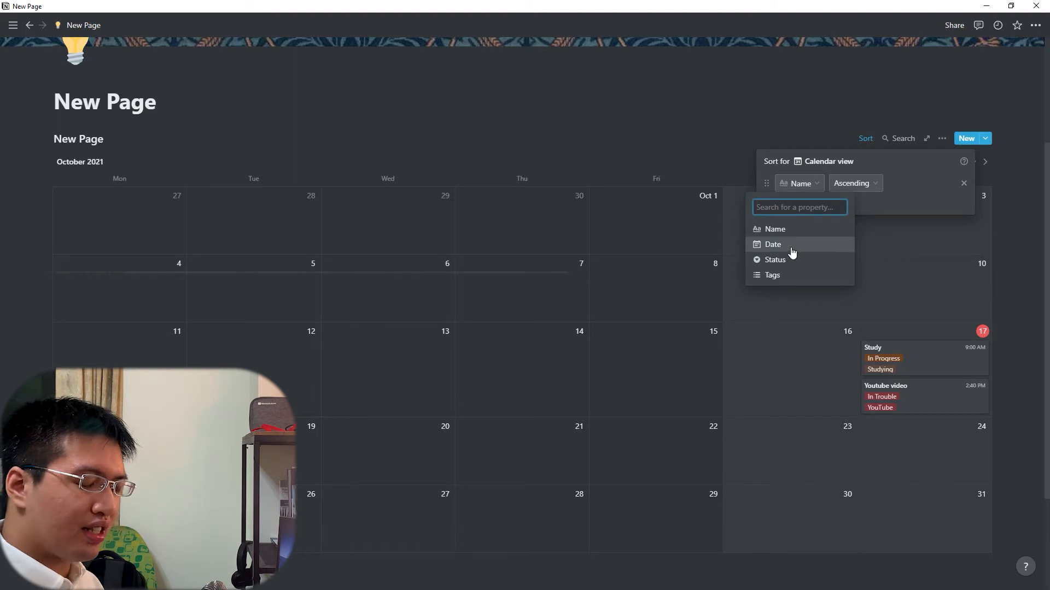
left_click(792, 252)
left_click(847, 183)
key("Escape")
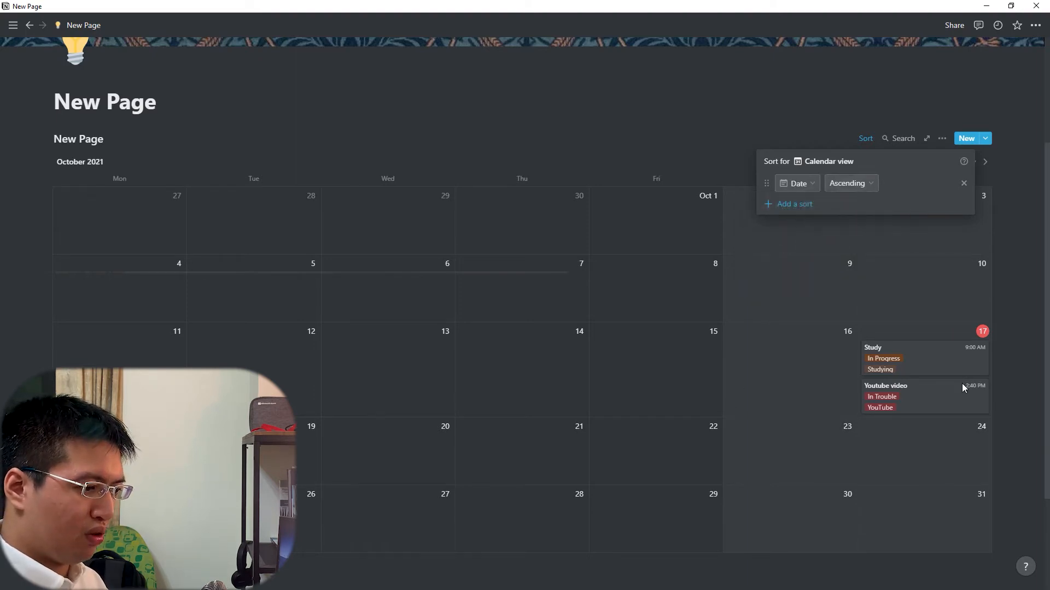
left_click(932, 306)
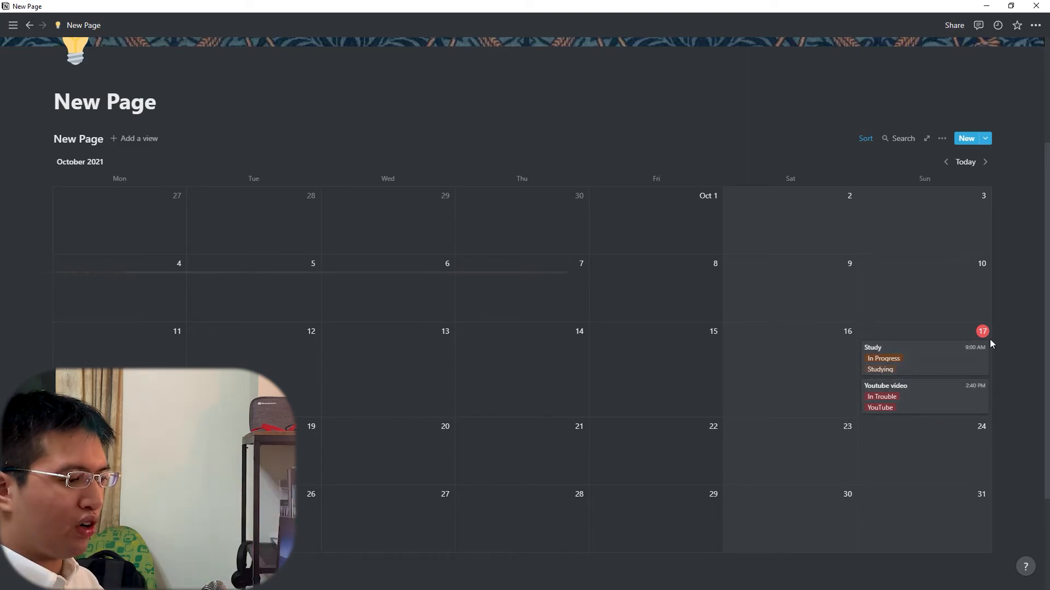
left_click_drag(990, 343, 917, 448)
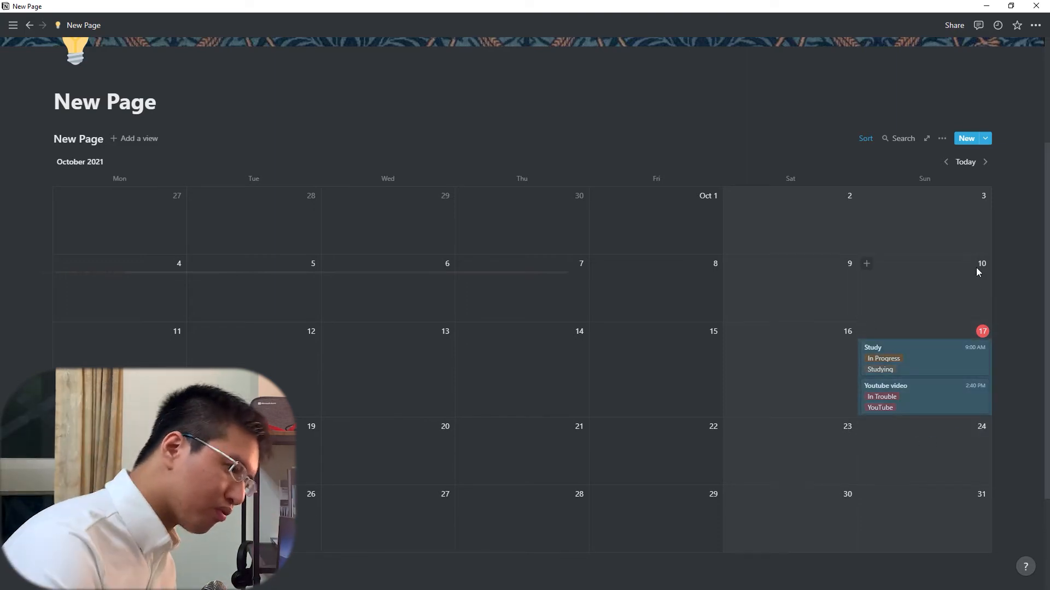
left_click(987, 296)
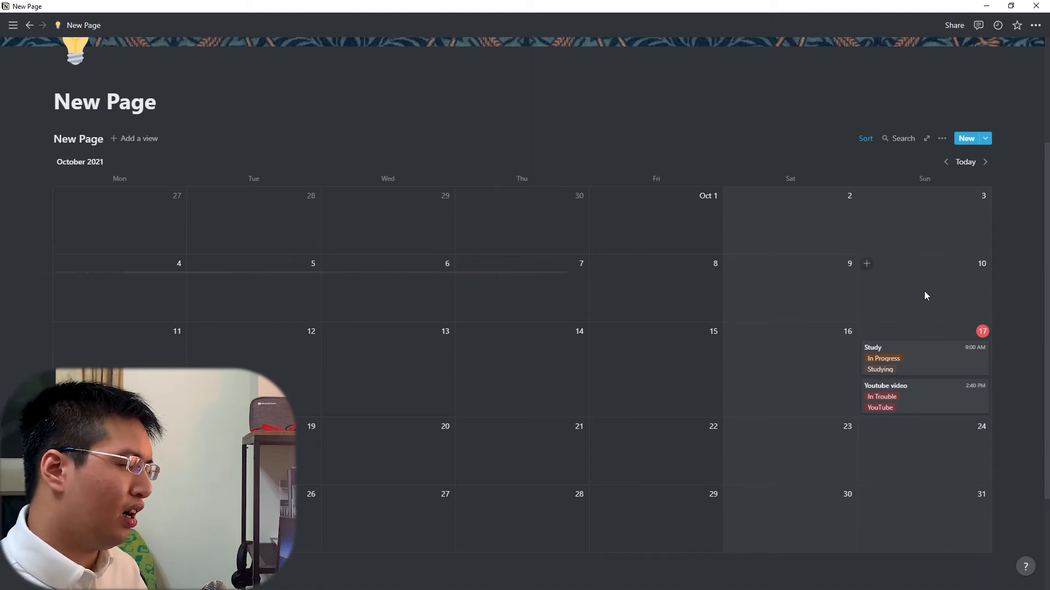
Switch the calendar view's sort to Name in descending order and remove the extra second sort rule
left_click(866, 138)
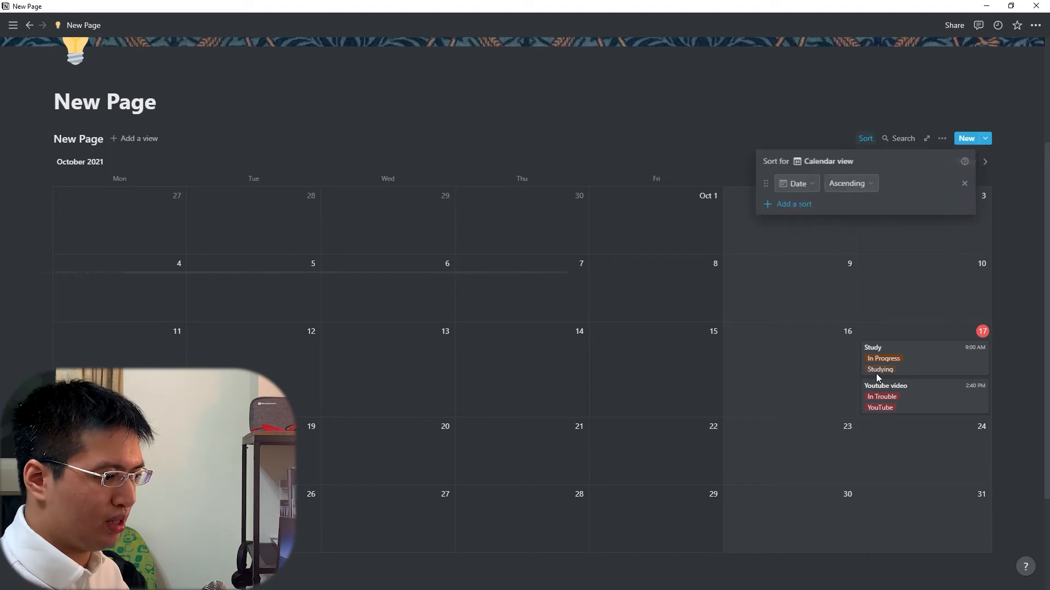
left_click(811, 202)
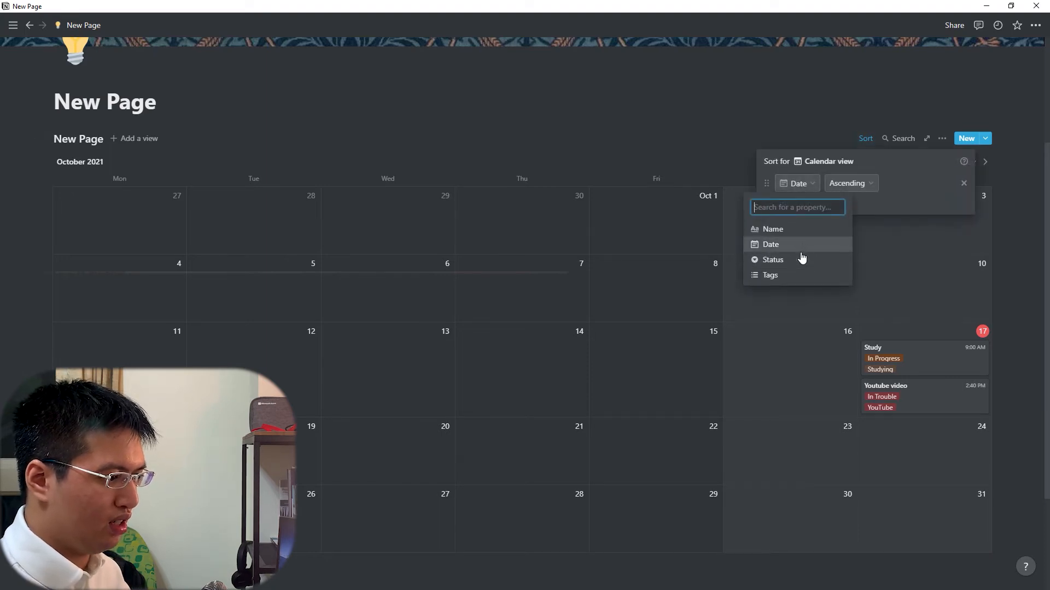
left_click(802, 230)
left_click(850, 184)
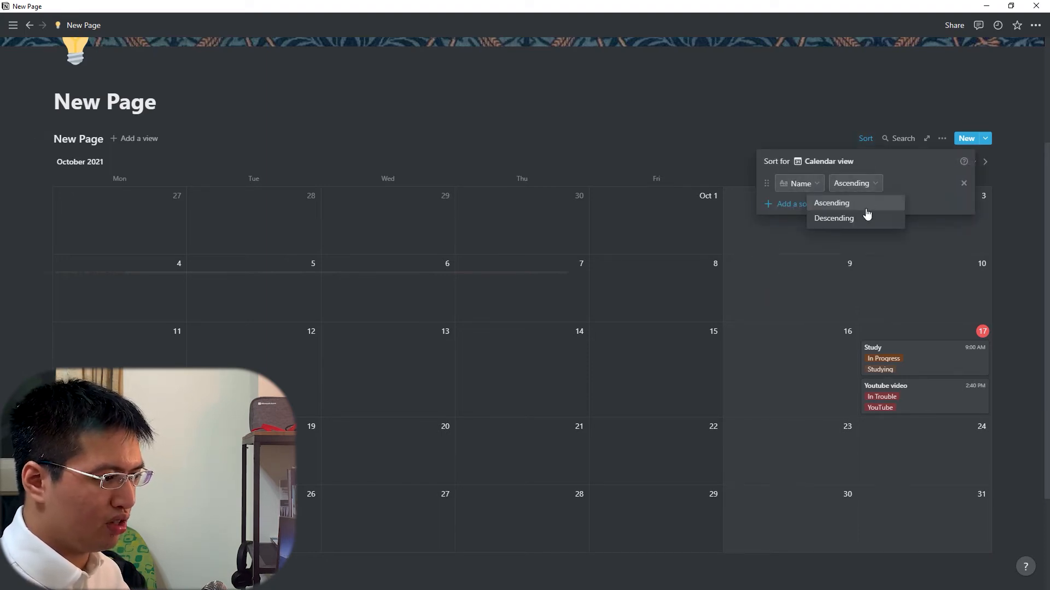
left_click(864, 217)
left_click(862, 203)
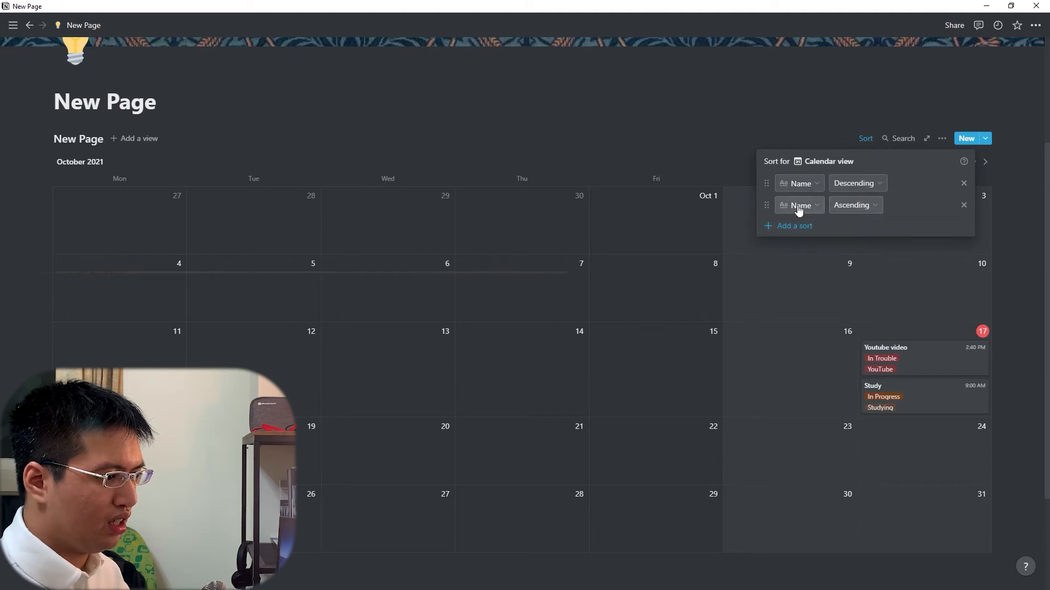
left_click(964, 206)
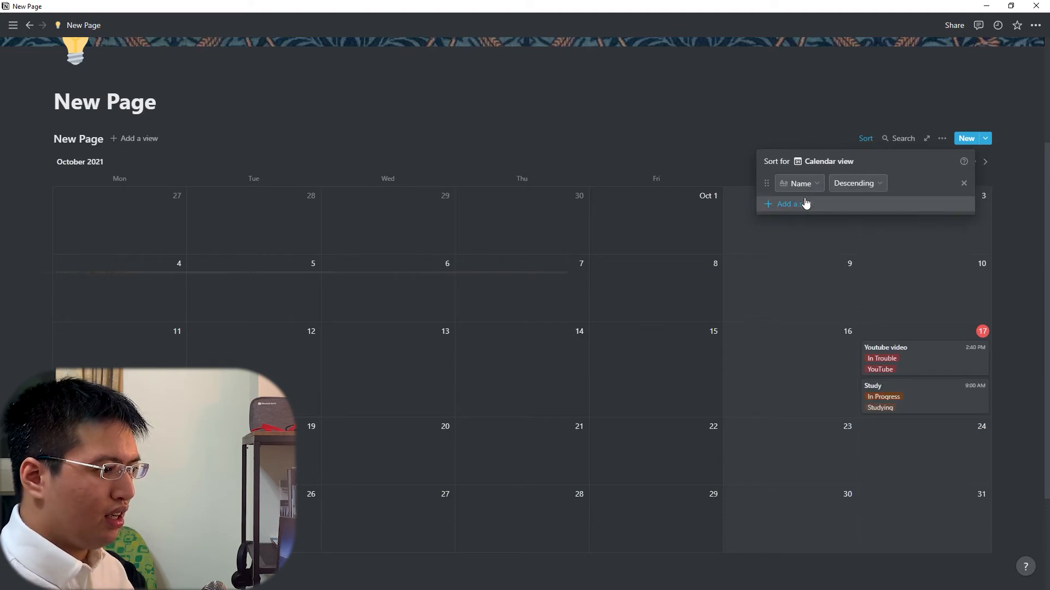
Switch the calendar view's sort back to Date in ascending order and close the sort settings
left_click(853, 184)
left_click(798, 185)
left_click(798, 185)
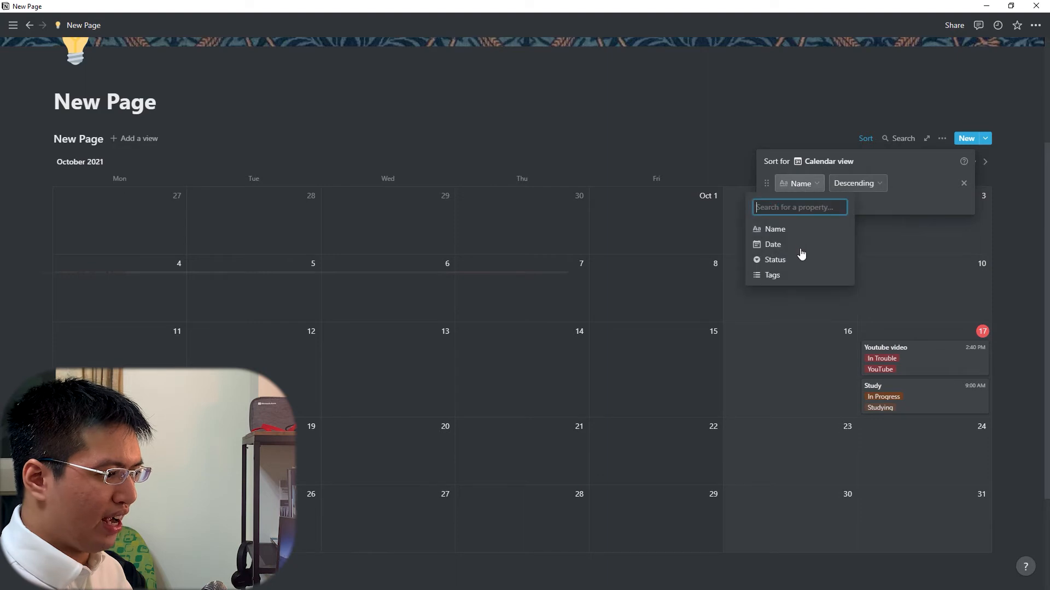
left_click(806, 241)
left_click(848, 186)
left_click(865, 202)
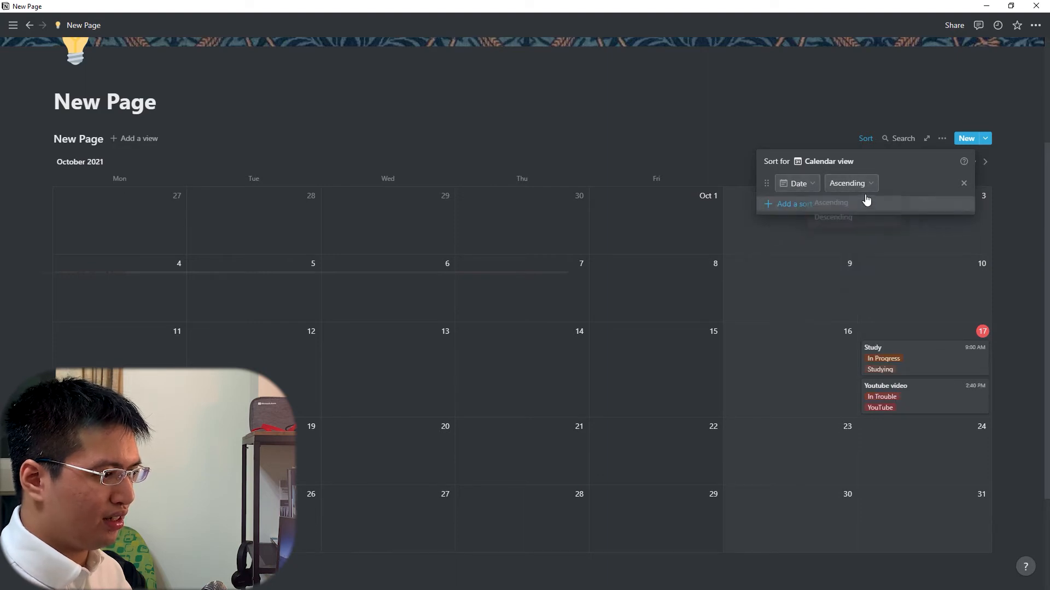
left_click(943, 109)
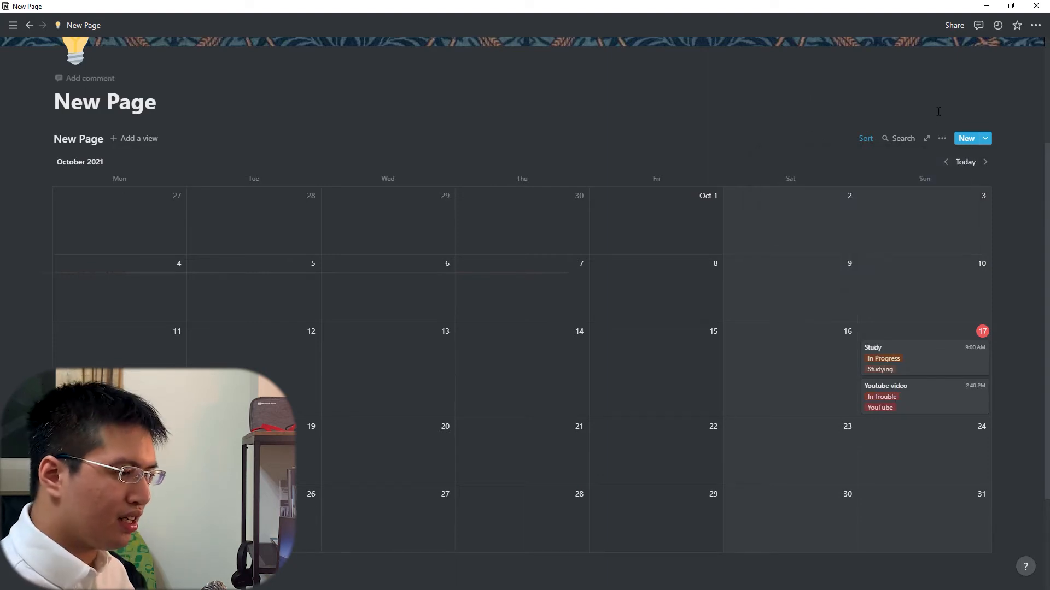
left_click(941, 138)
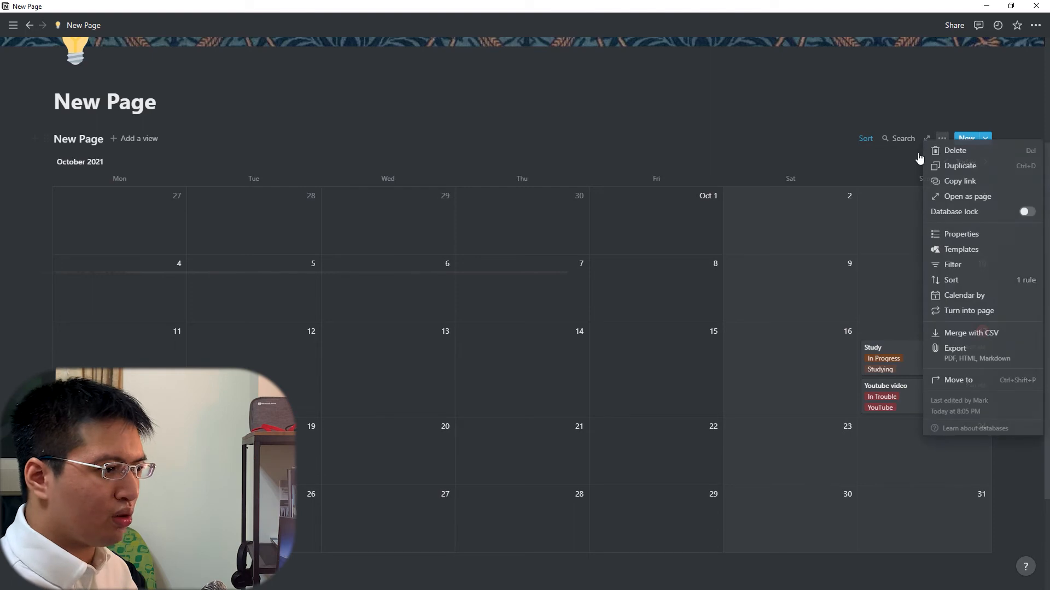
left_click(964, 237)
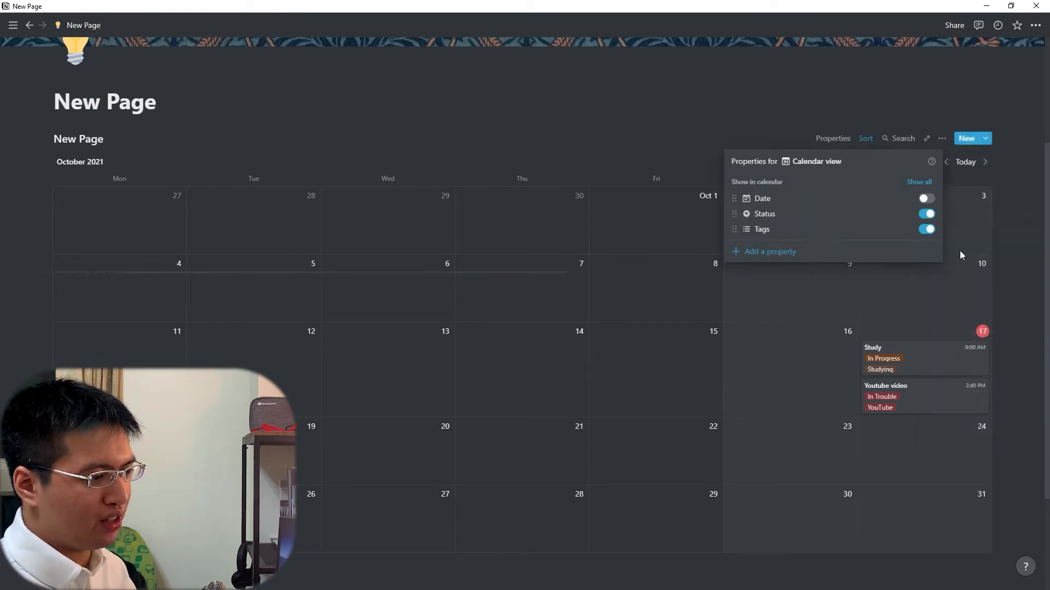
left_click(950, 137)
Add a filter rule to the calendar view with the Contains condition on Name
left_click(942, 139)
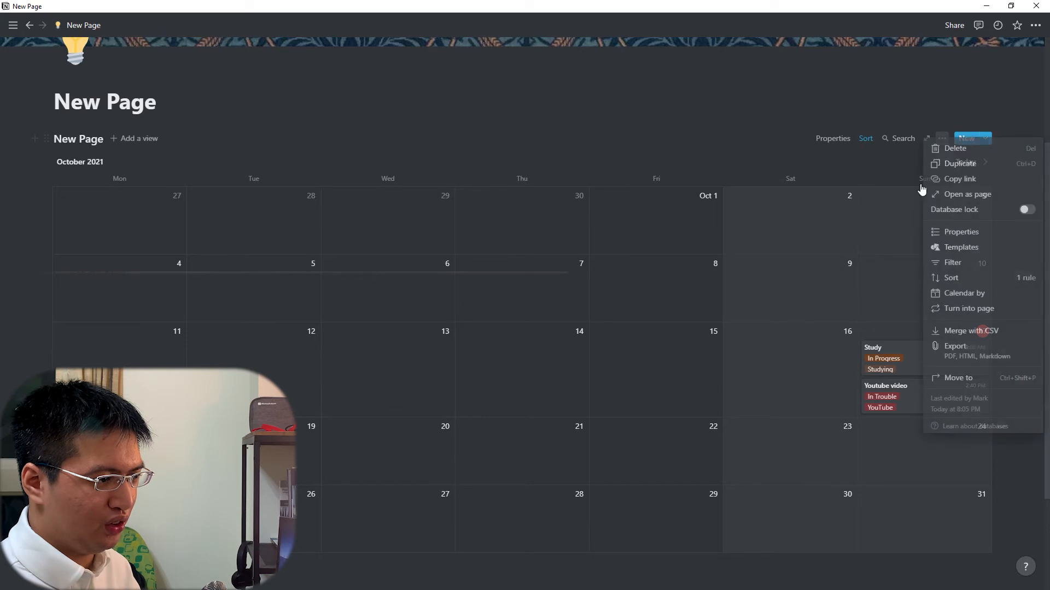
left_click(958, 265)
left_click(735, 240)
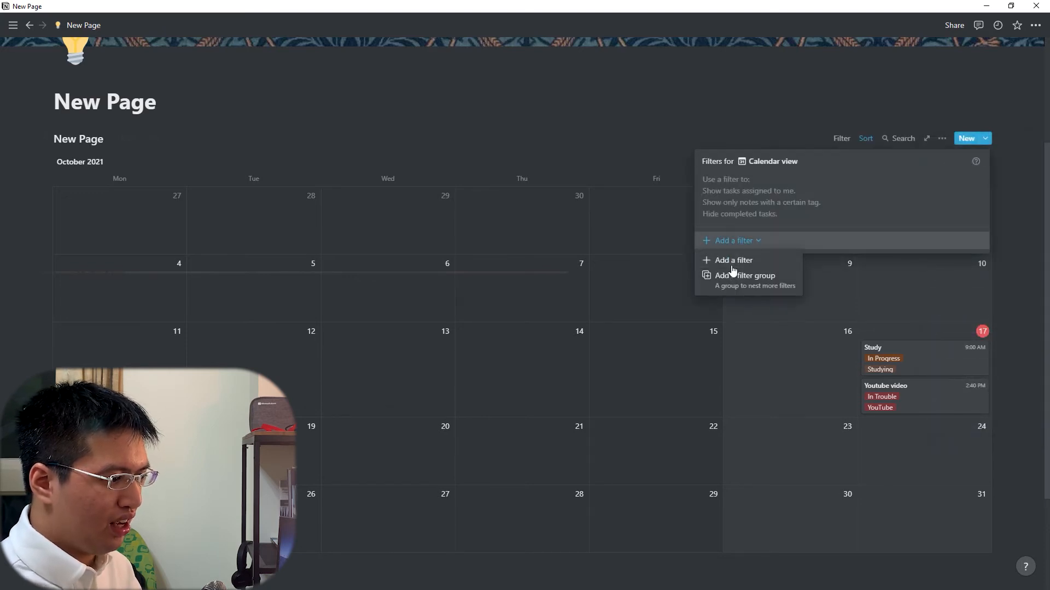
left_click(732, 264)
left_click(831, 183)
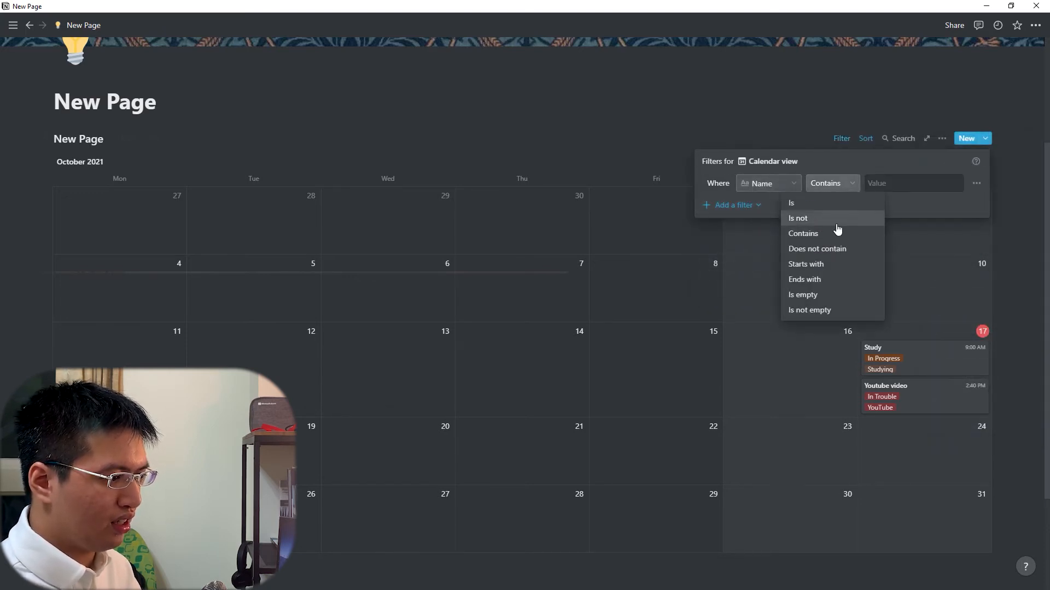
left_click(820, 233)
left_click(782, 186)
left_click(889, 188)
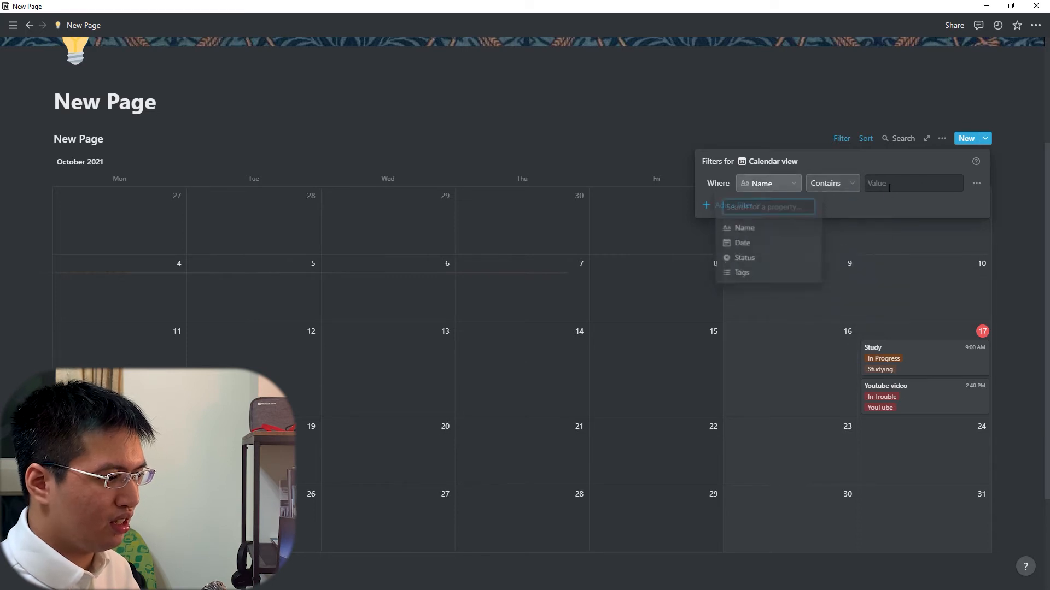
Set the calendar view's filter rule to Status Is not In Trouble
left_click(782, 185)
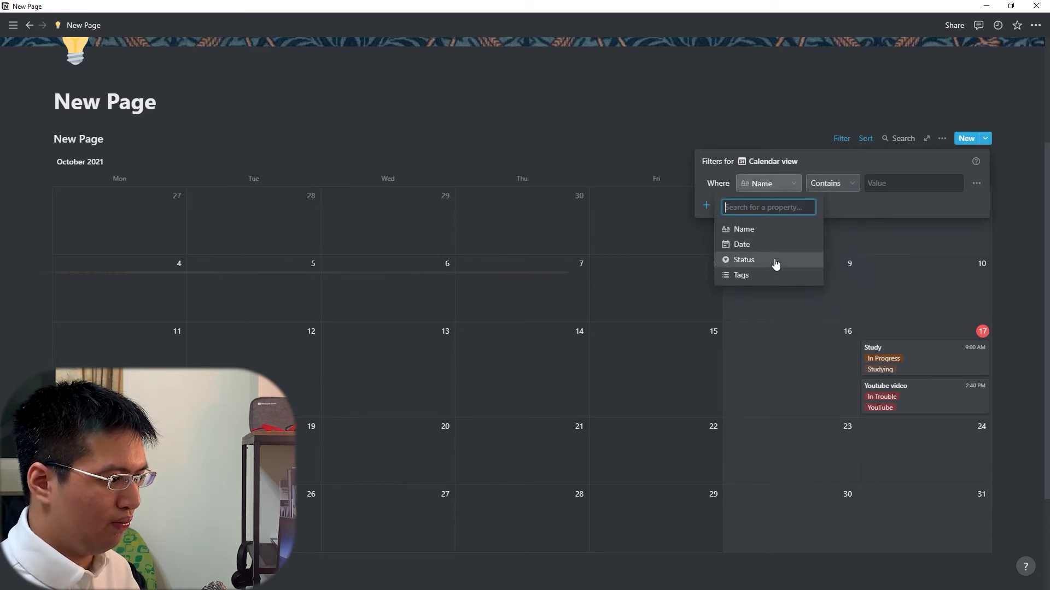
left_click(775, 262)
left_click(833, 183)
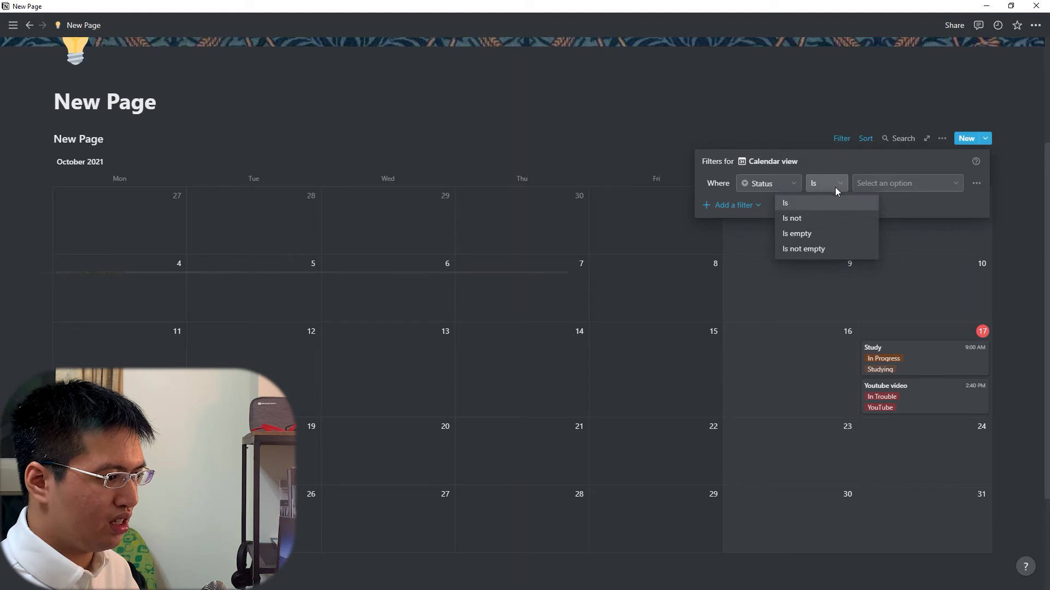
left_click(792, 218)
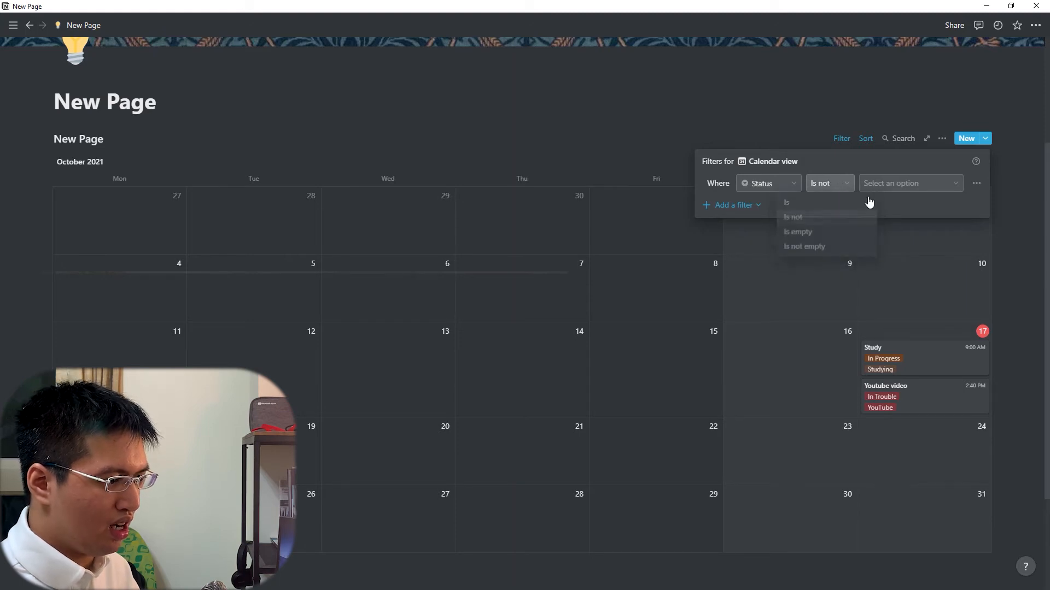
left_click(874, 186)
left_click(880, 258)
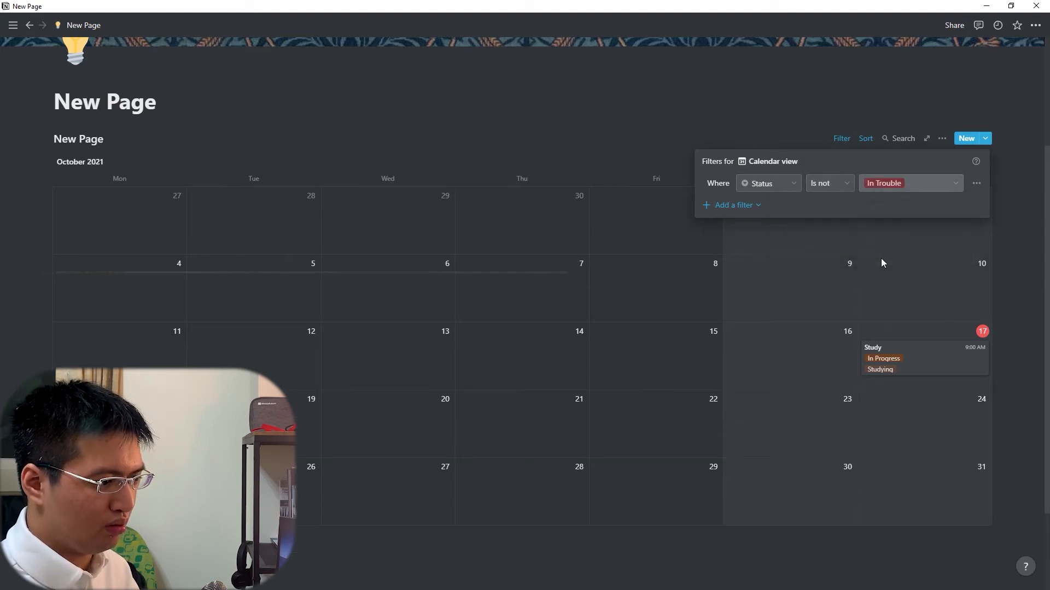
Change the Status filter's condition to Is and close the filter settings
left_click(831, 185)
left_click(823, 203)
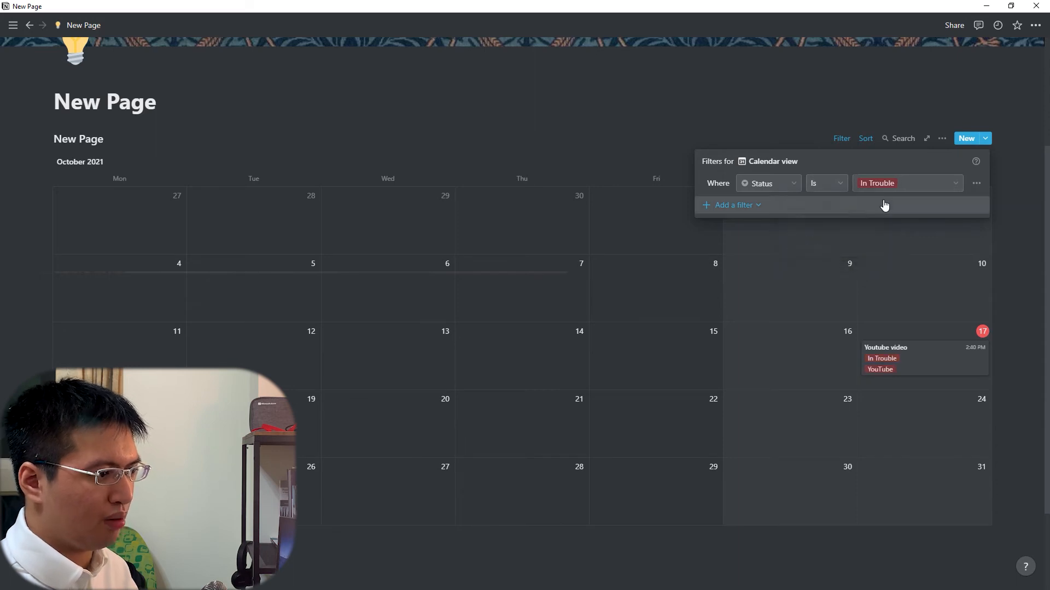
left_click(870, 259)
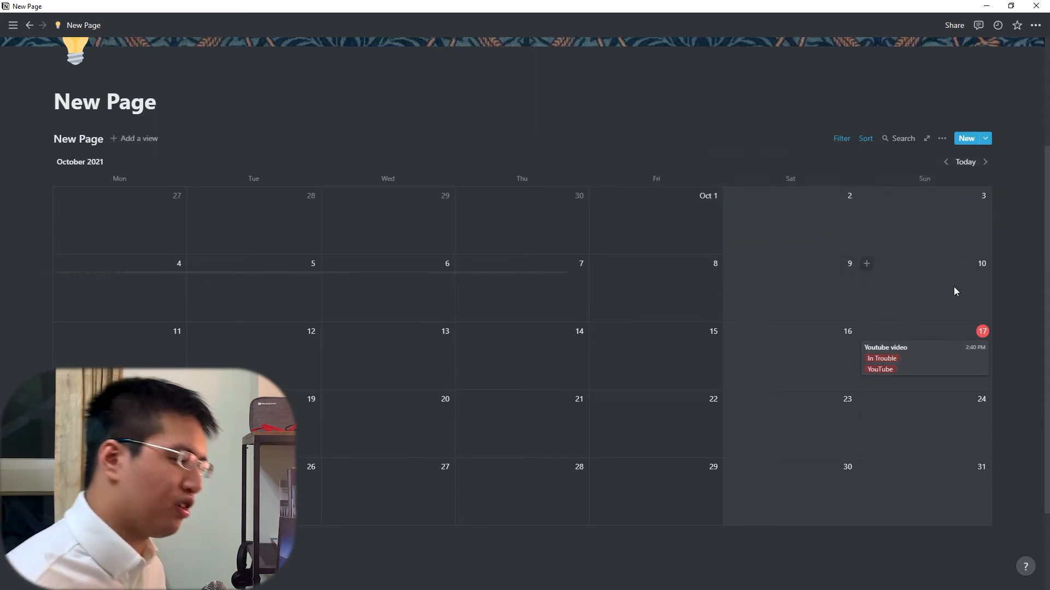
left_click_drag(953, 286, 880, 419)
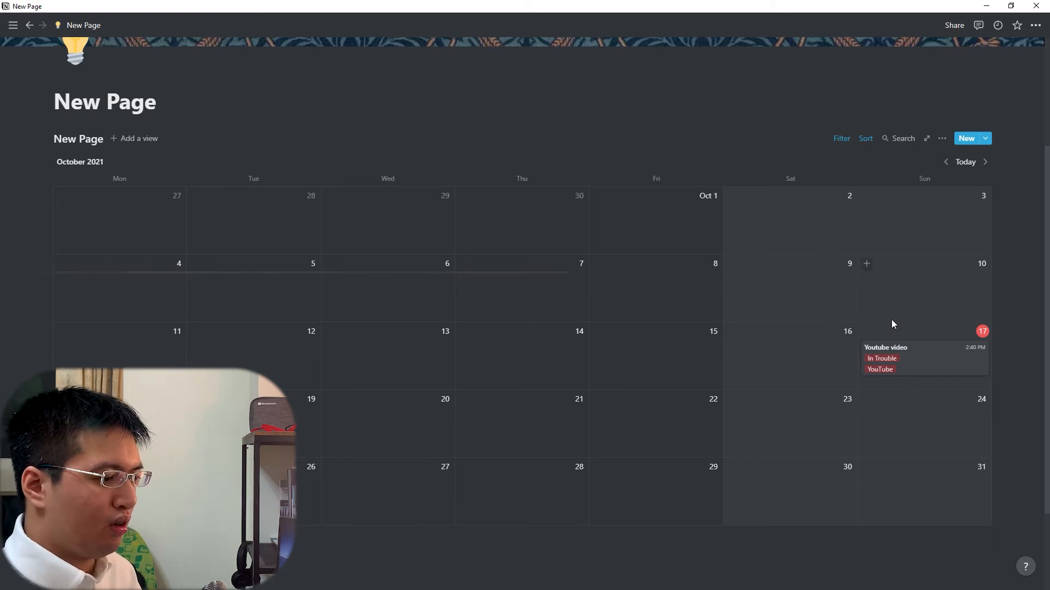
left_click_drag(780, 271, 1019, 471)
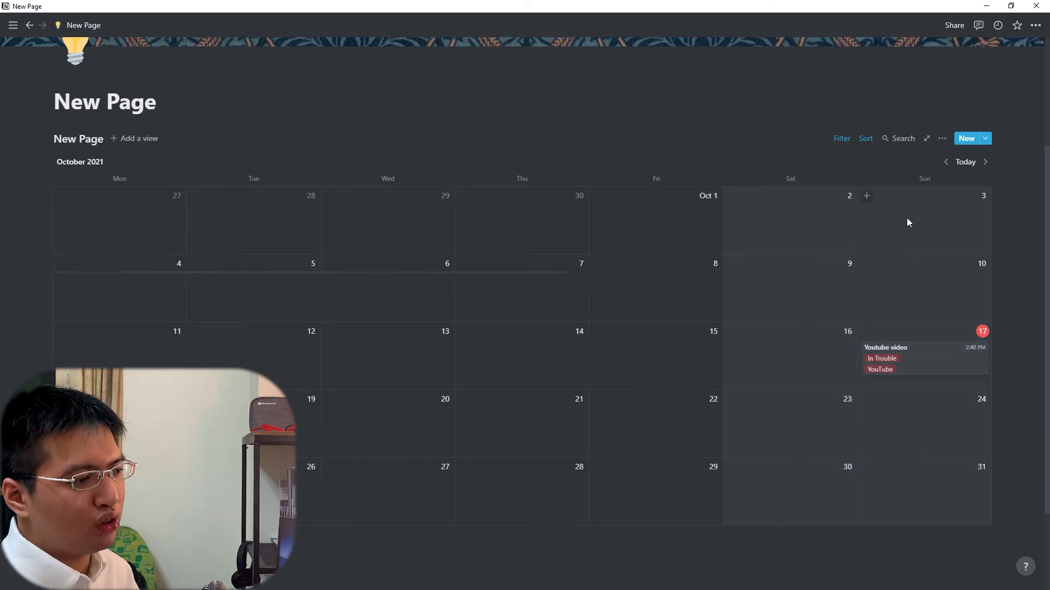
Search the calendar database for "yout"
left_click(900, 139)
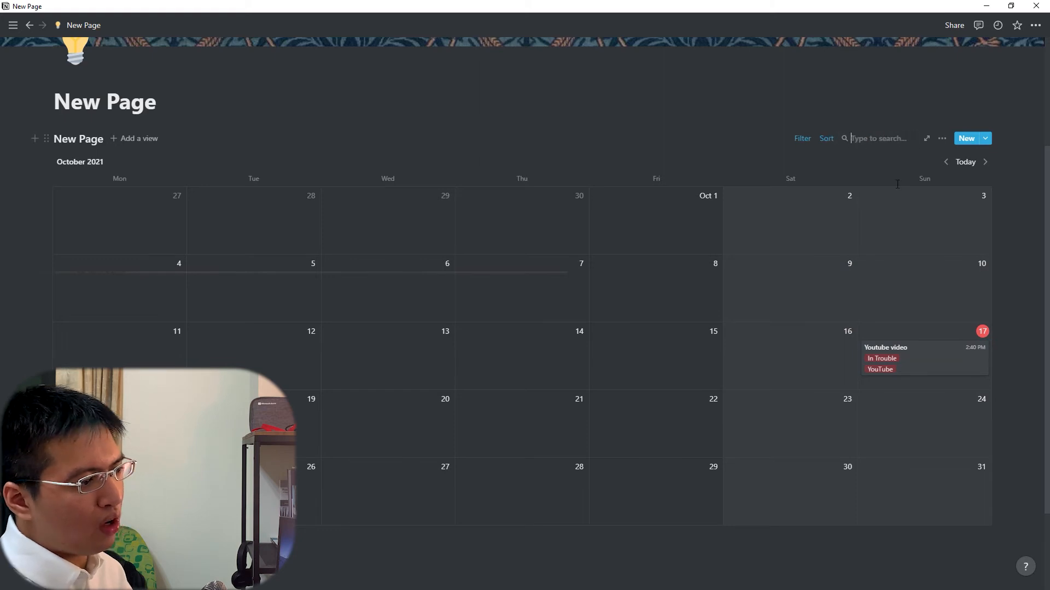
type("s")
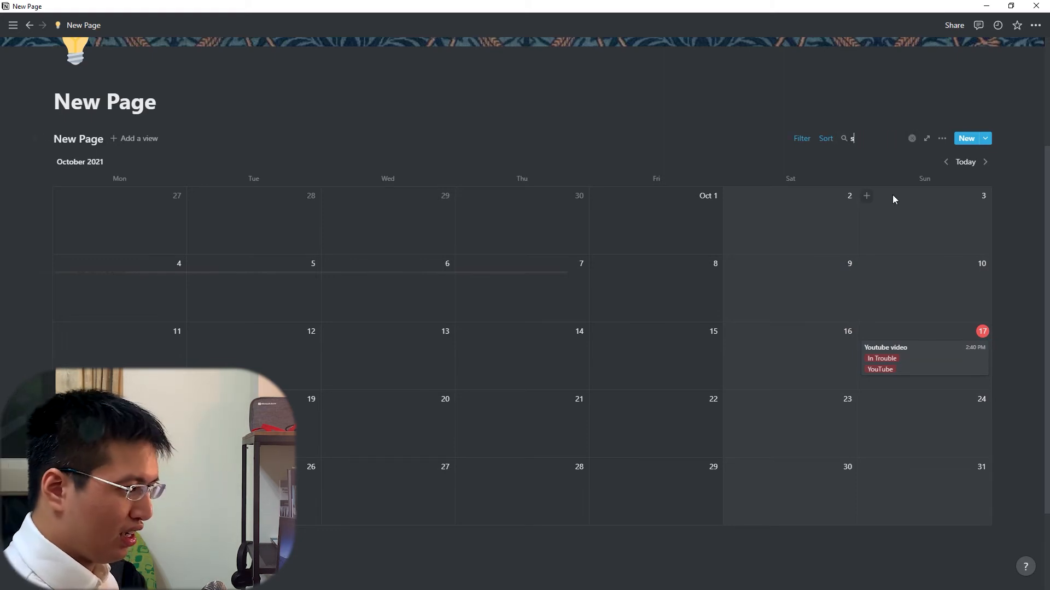
key("BackSpace")
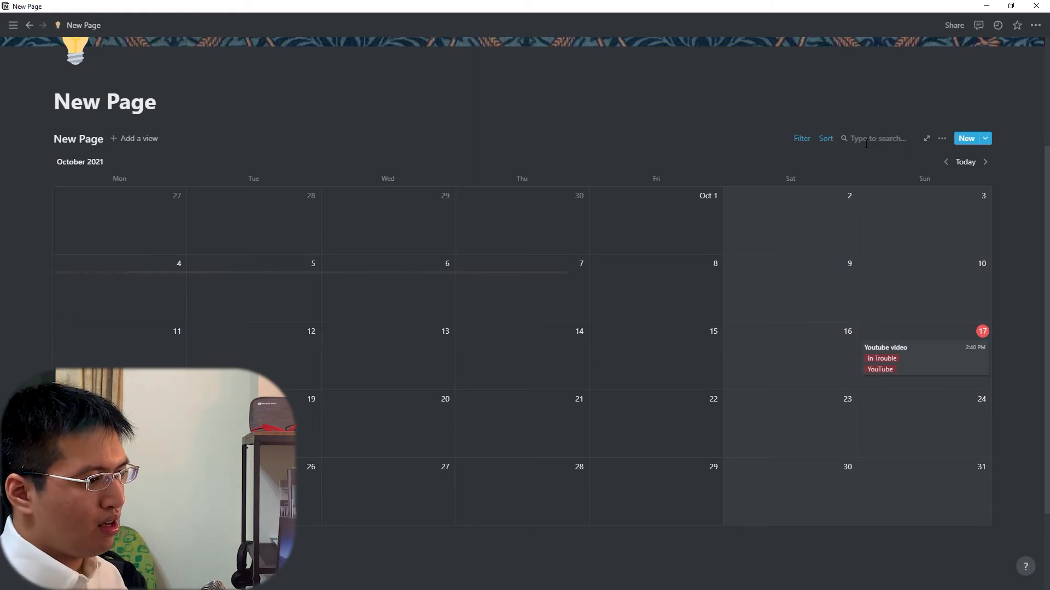
type("yout")
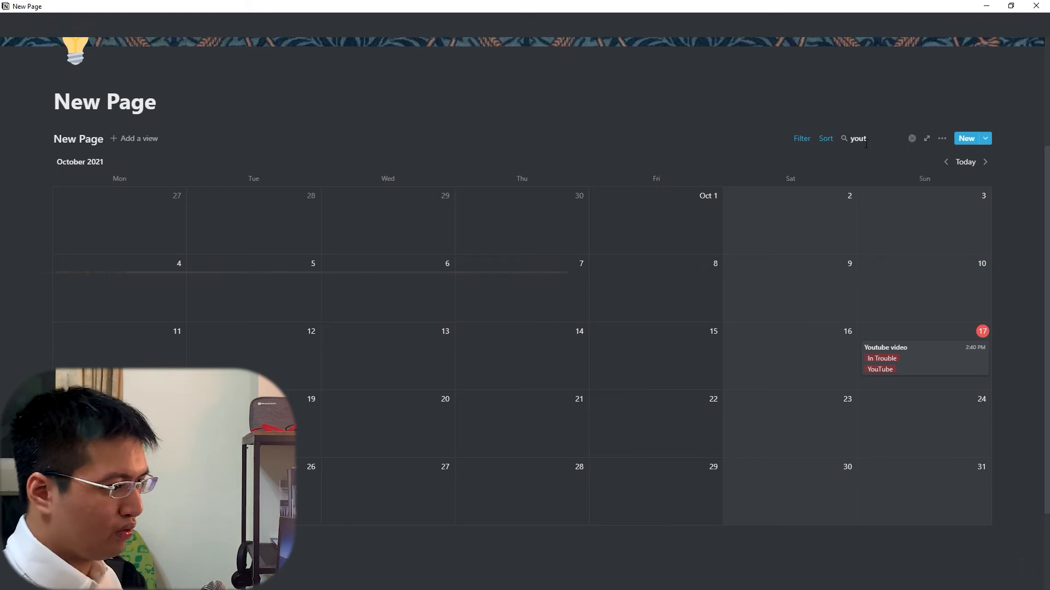
Remove the Status filter from the calendar view and close the filter settings
left_click(801, 138)
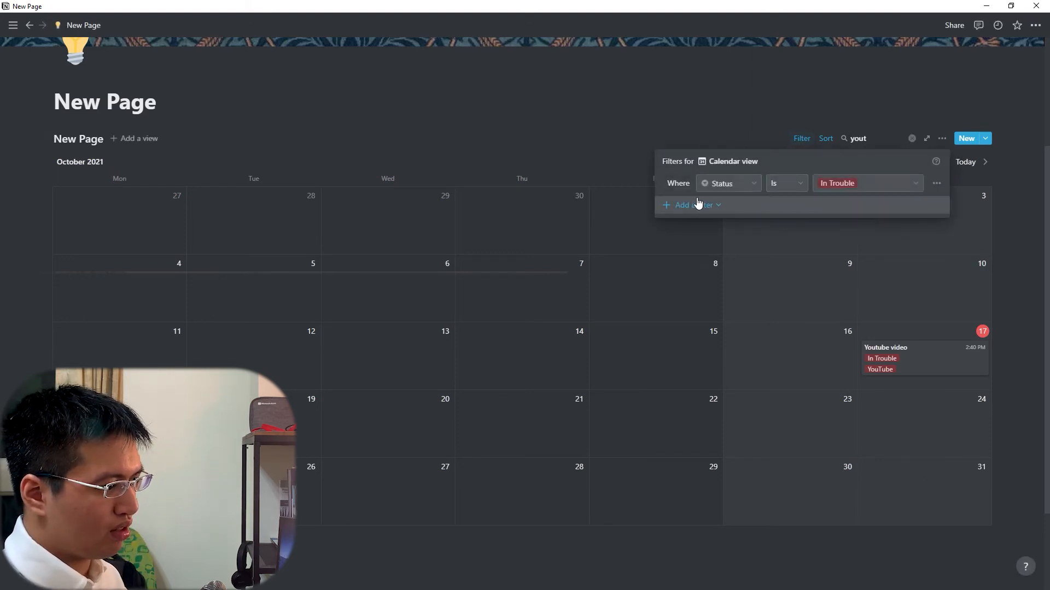
left_click(939, 186)
left_click(919, 204)
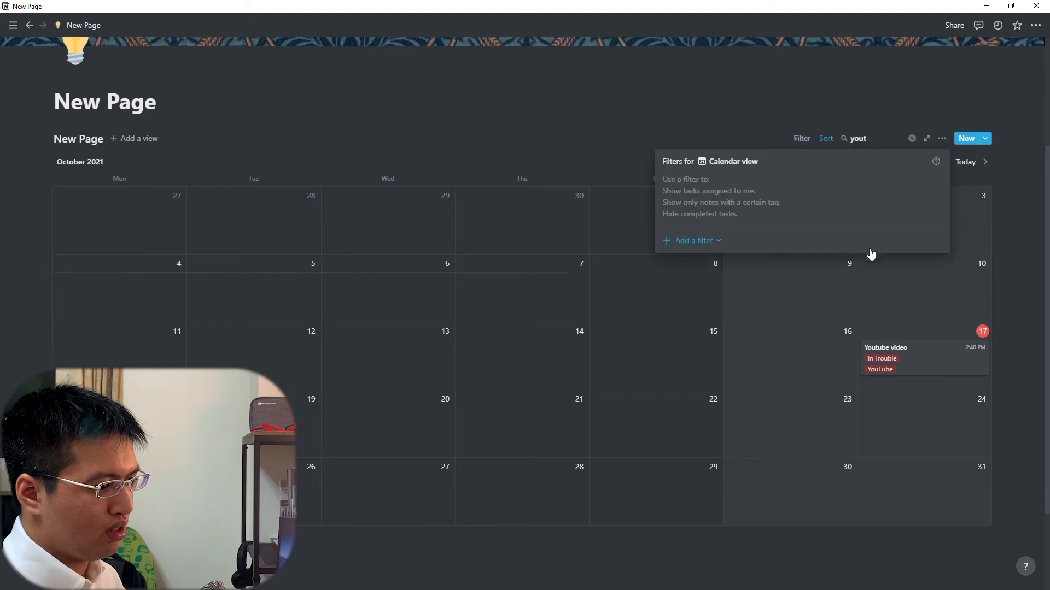
left_click(846, 296)
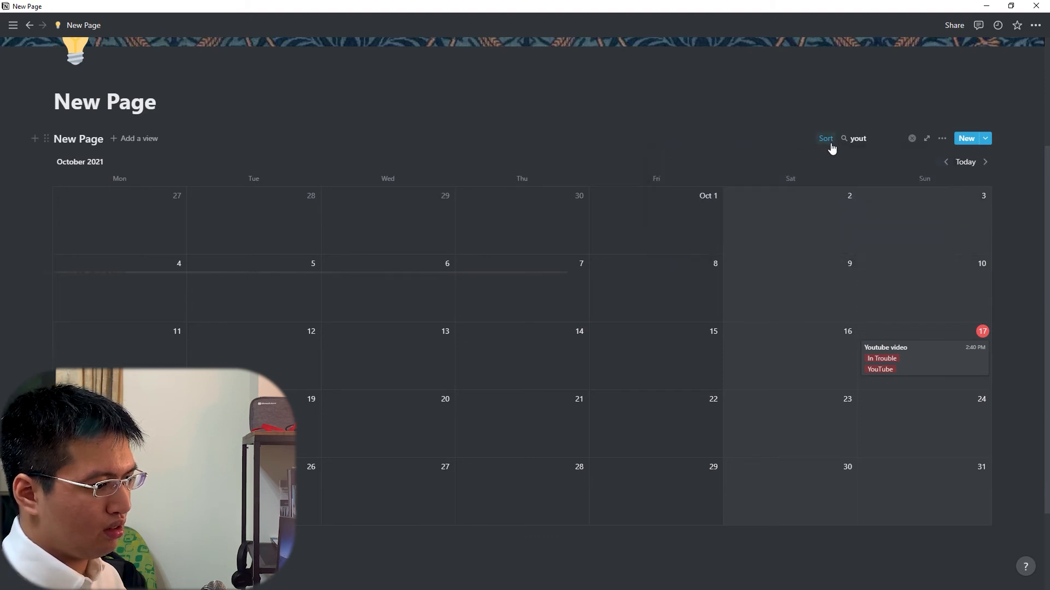
Clear the search term from the calendar database
left_click(961, 352)
left_click(923, 305)
left_click_drag(959, 298, 912, 404)
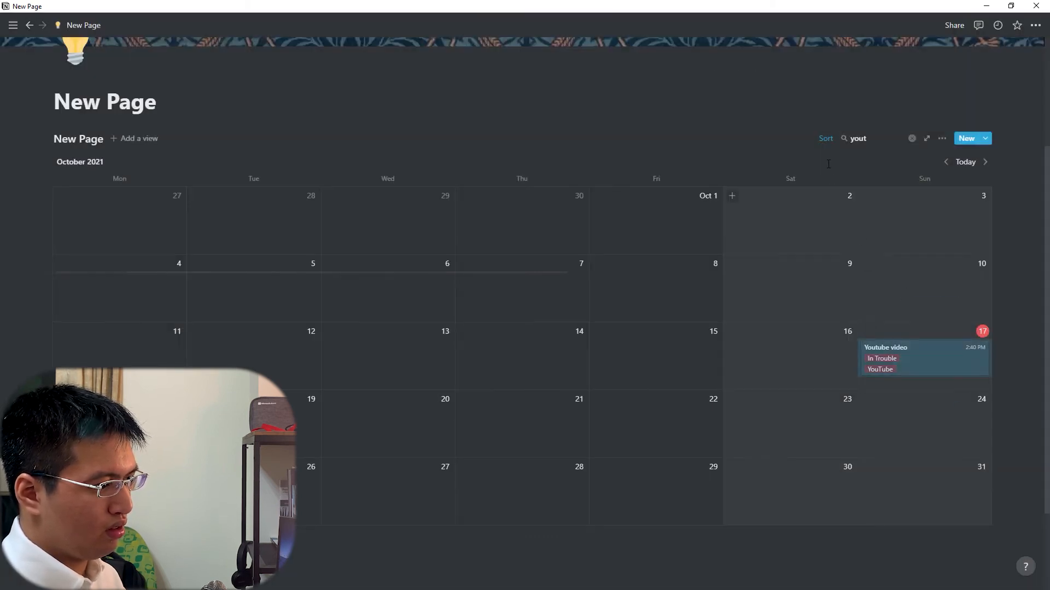
left_click(911, 138)
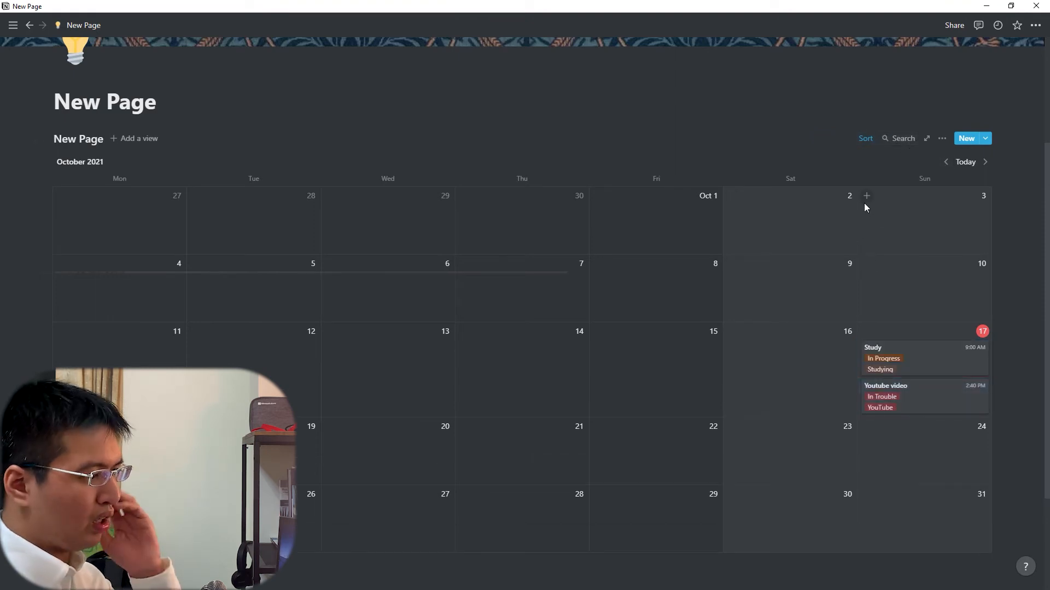
Go back to September 2021, add an entry titled Programming on August 31, 2021, and close it
left_click(946, 162)
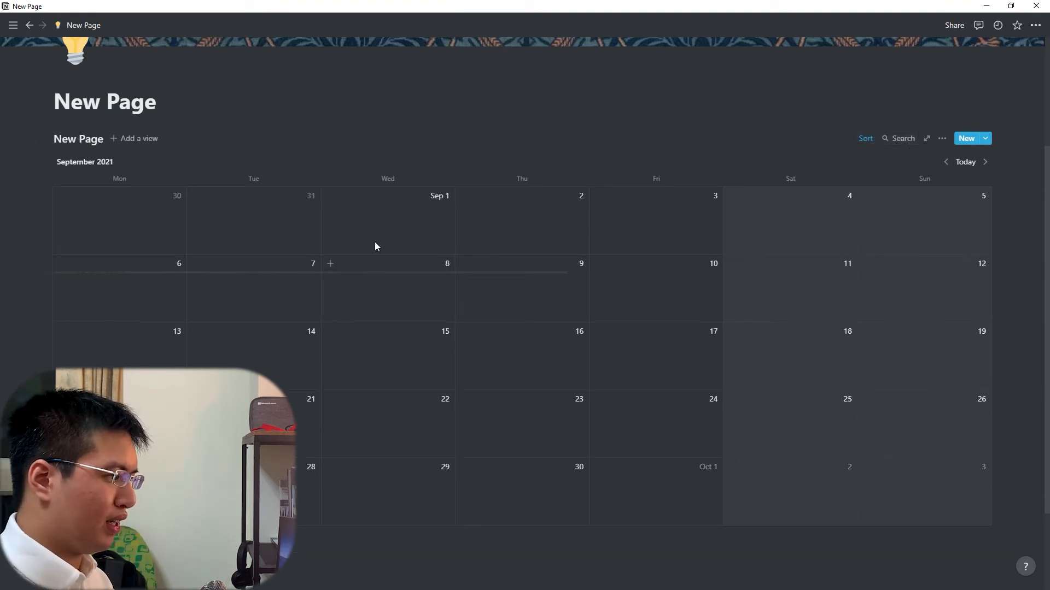
left_click(196, 196)
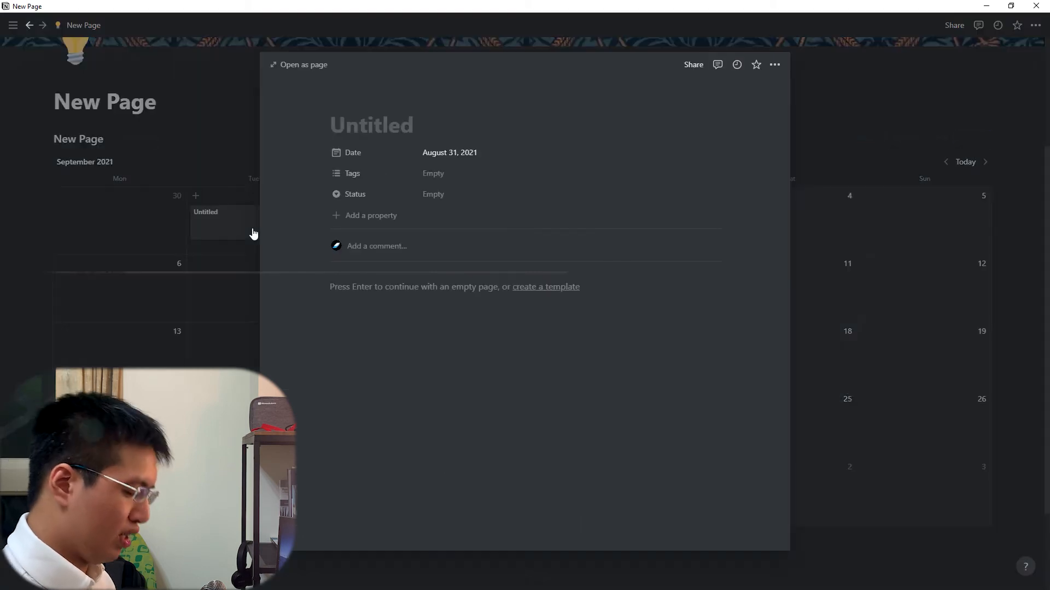
type("Contact")
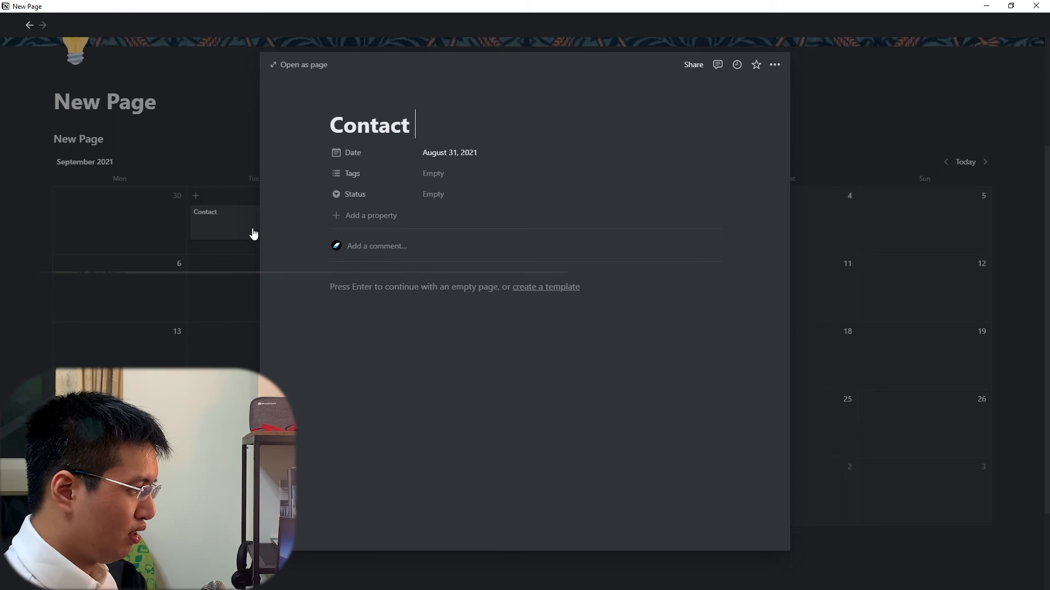
key("BackSpace")
key("BackSpace")
key("BackSpace")
key("BackSpace")
key("BackSpace")
key("BackSpace")
key("BackSpace")
key("BackSpace")
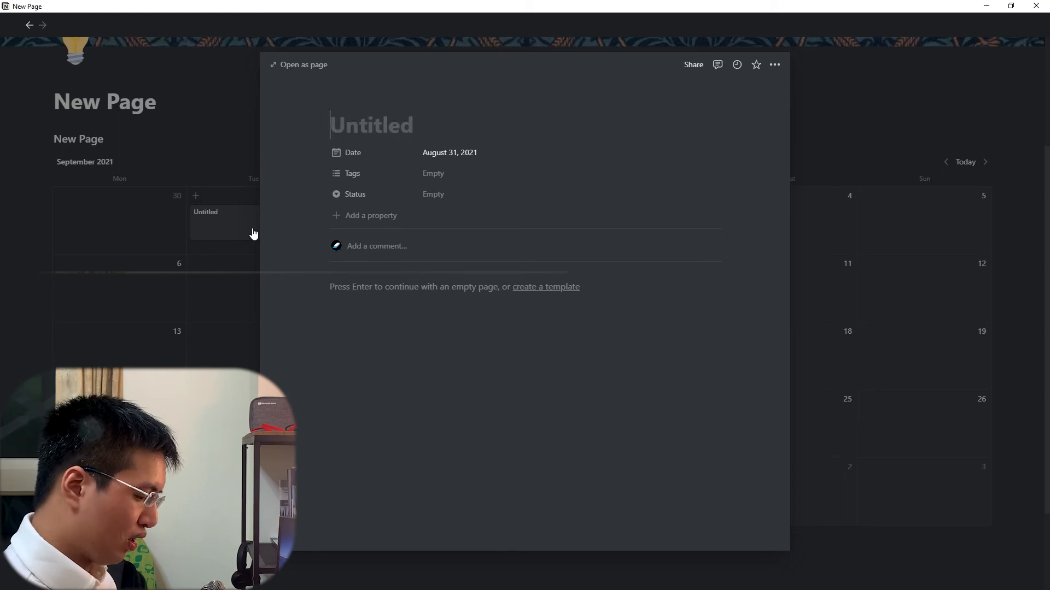
type("Programming")
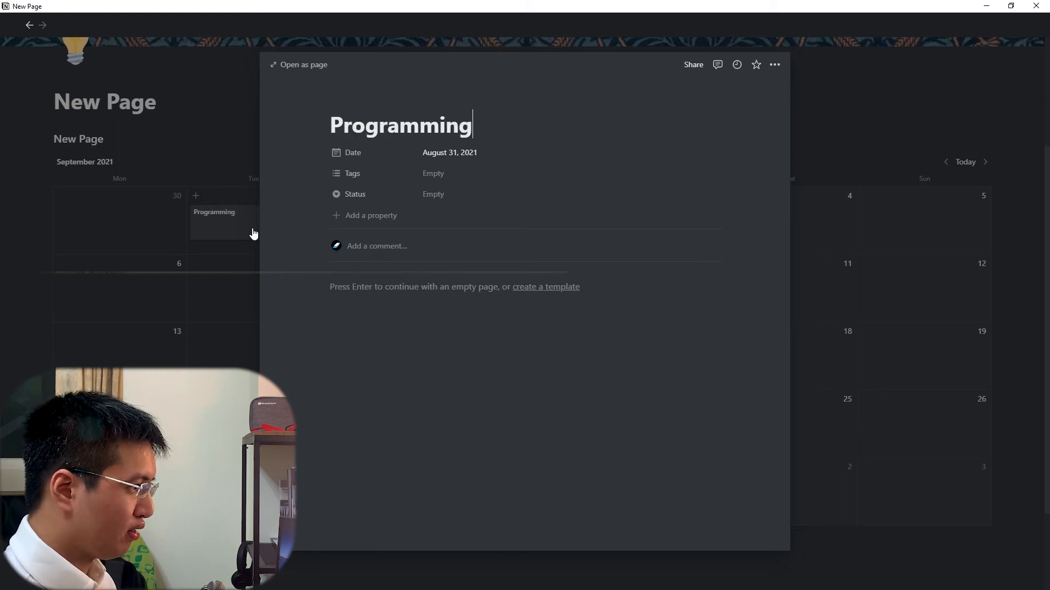
left_click(809, 255)
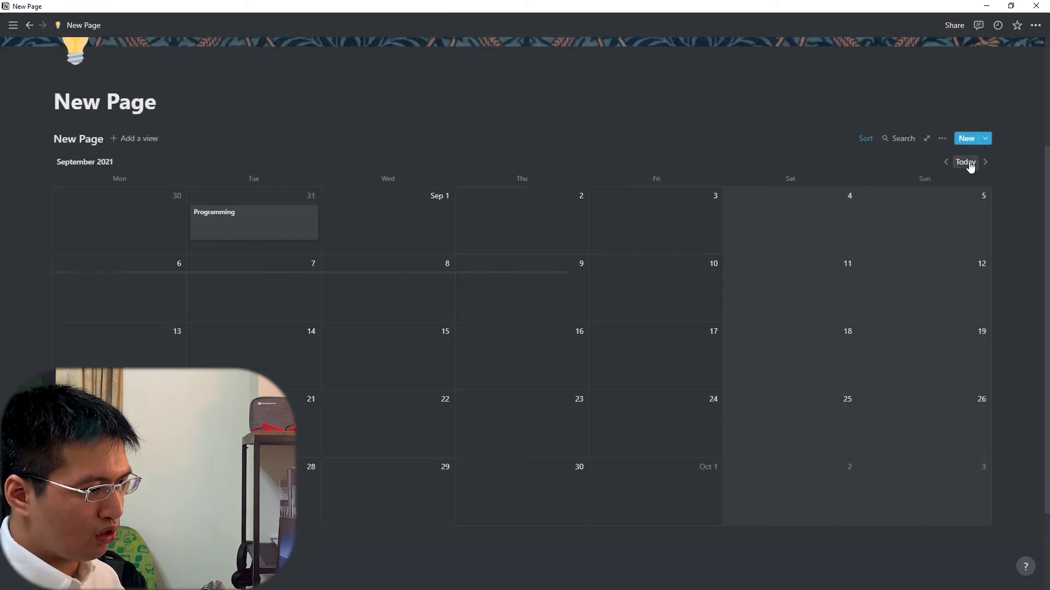
Return the calendar to the current month, search it for "programming", and clear the search
left_click(967, 163)
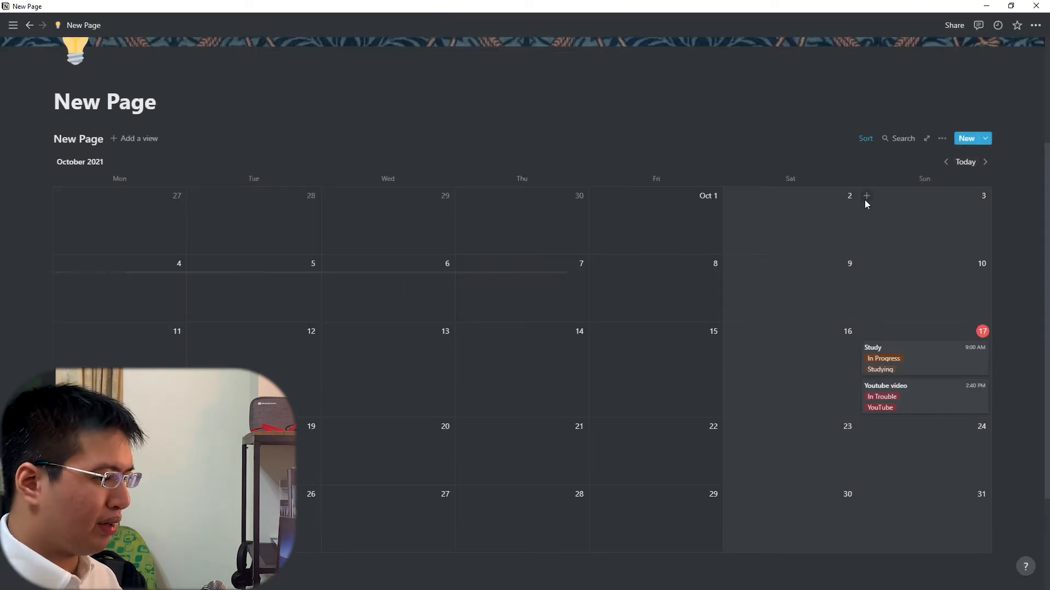
left_click(897, 140)
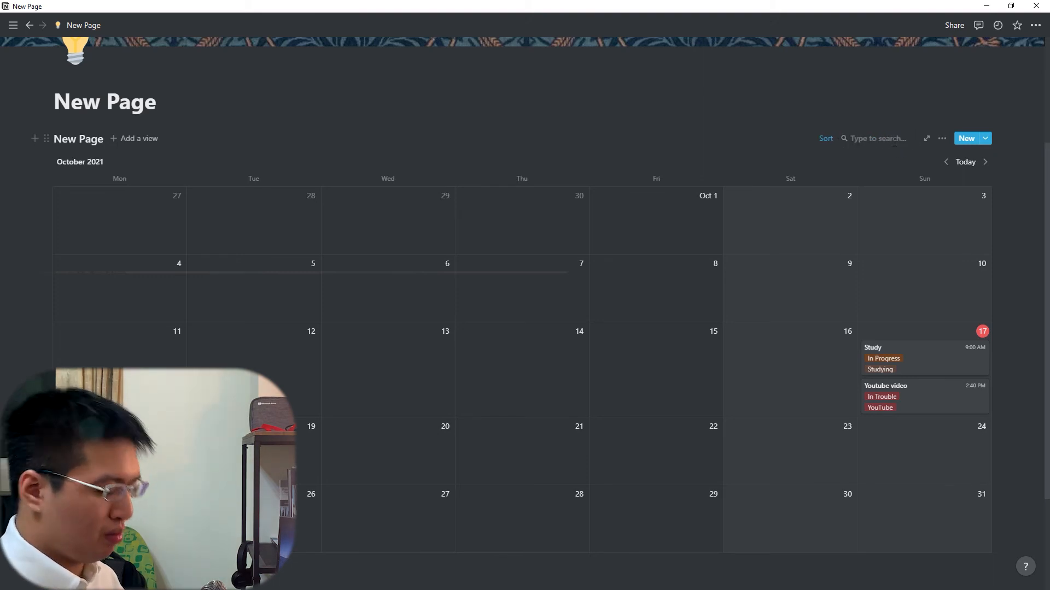
type("programming")
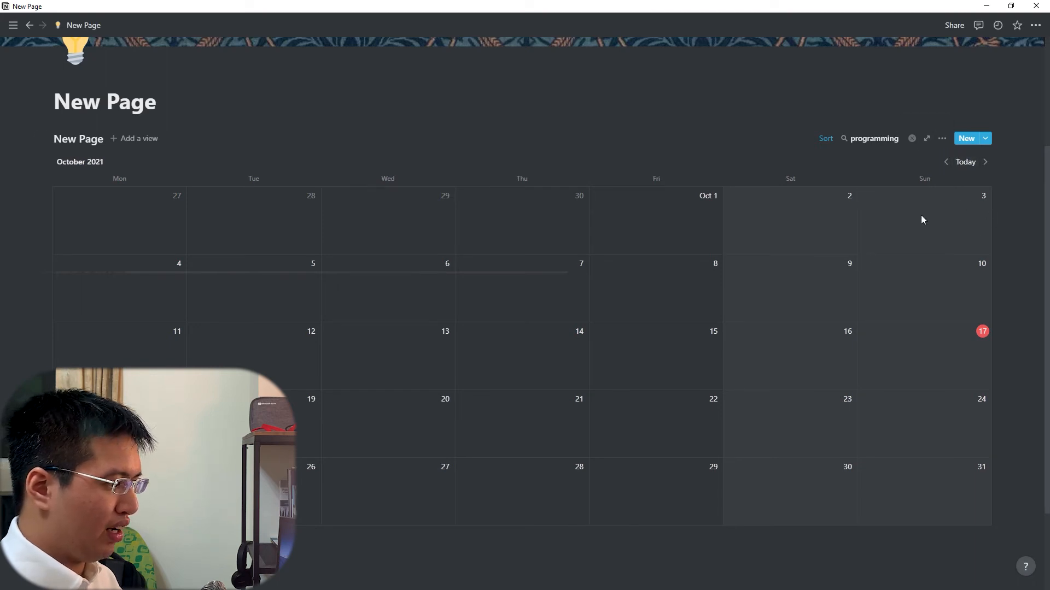
left_click(911, 138)
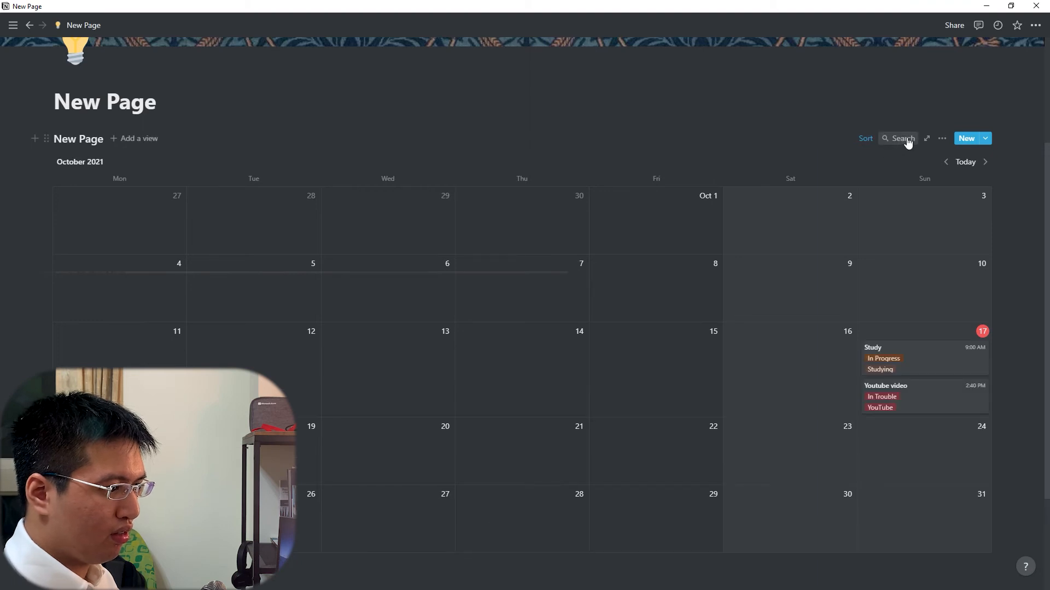
Search the calendar database for "program" and show September 2021
type("pr")
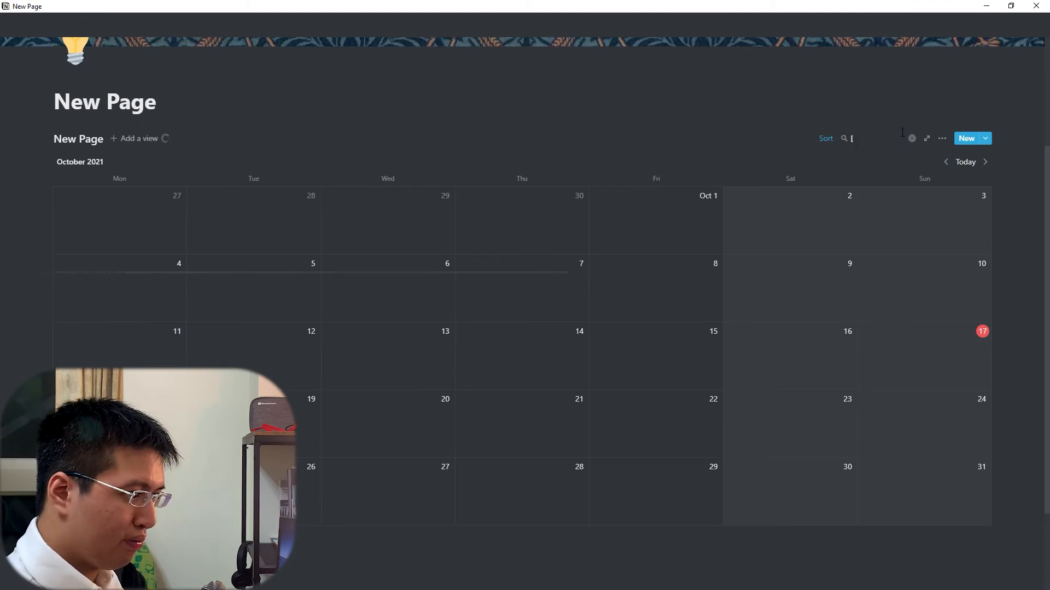
type("ogra")
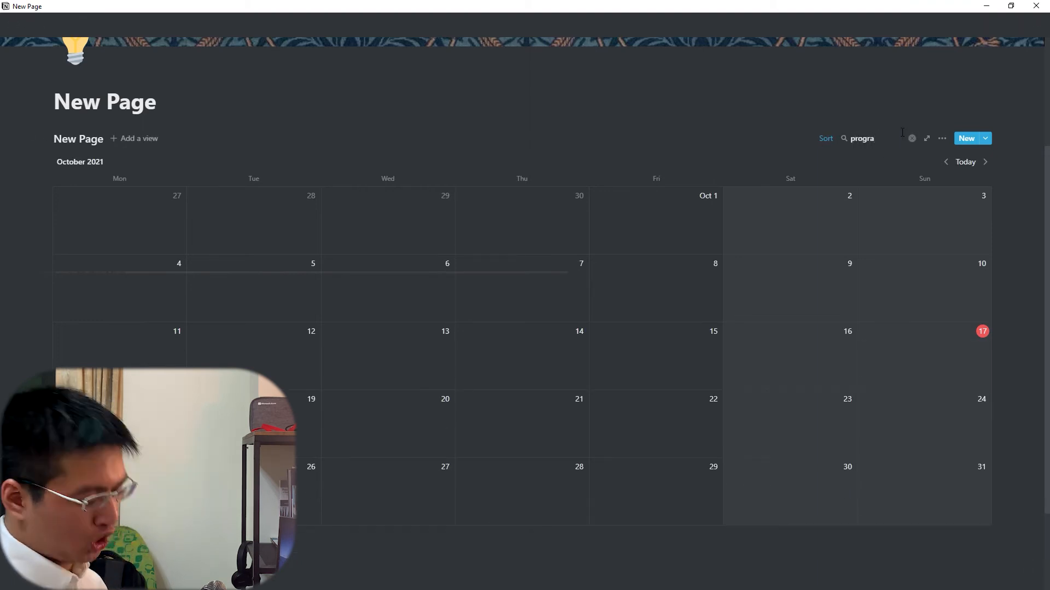
type("m")
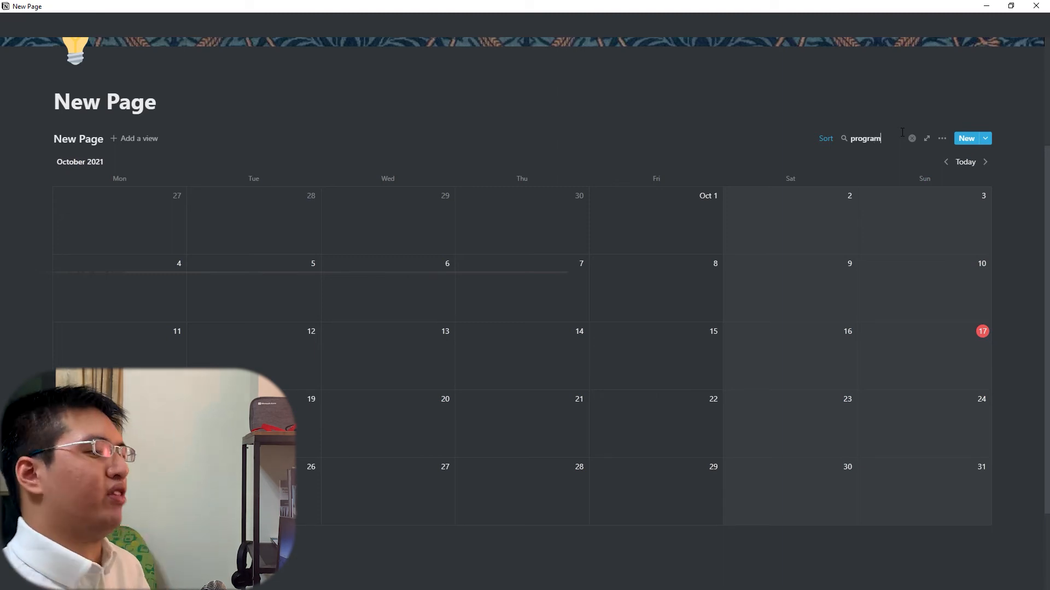
left_click(945, 162)
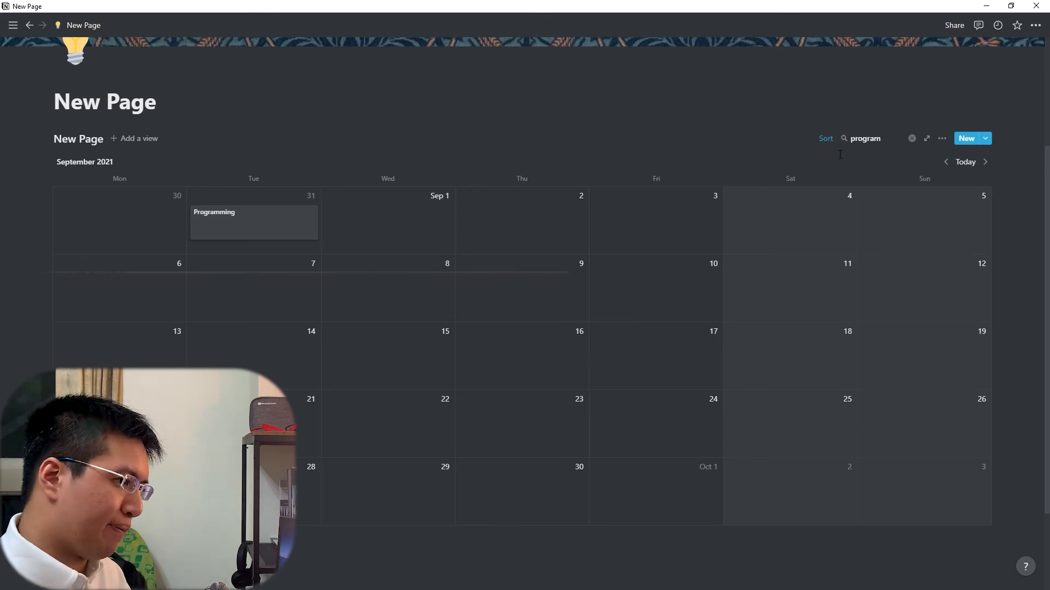
Clear the search term and remove the ascending Date sort from the calendar view
left_click(911, 138)
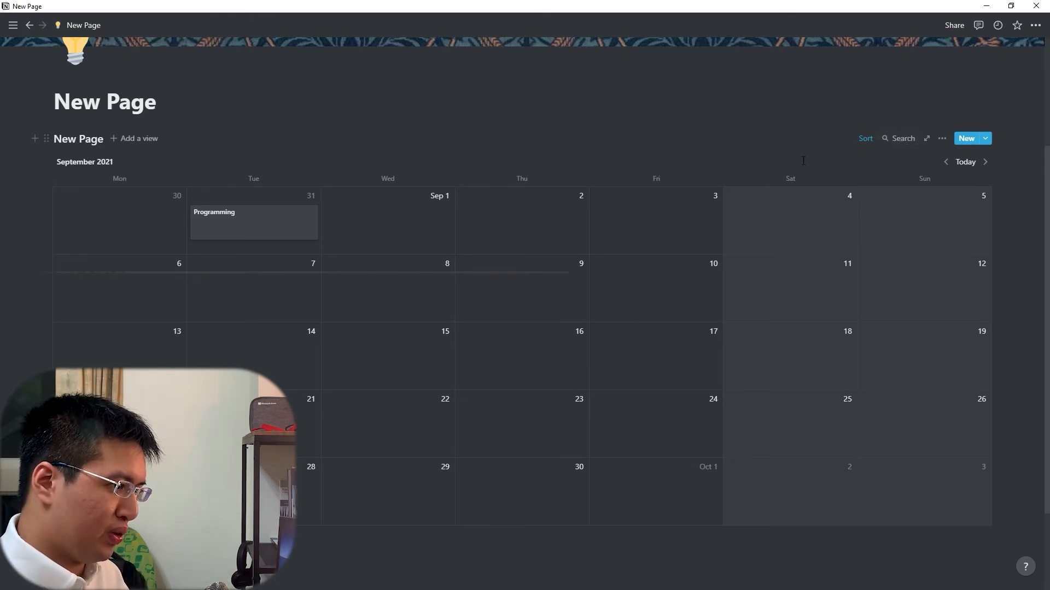
left_click(870, 138)
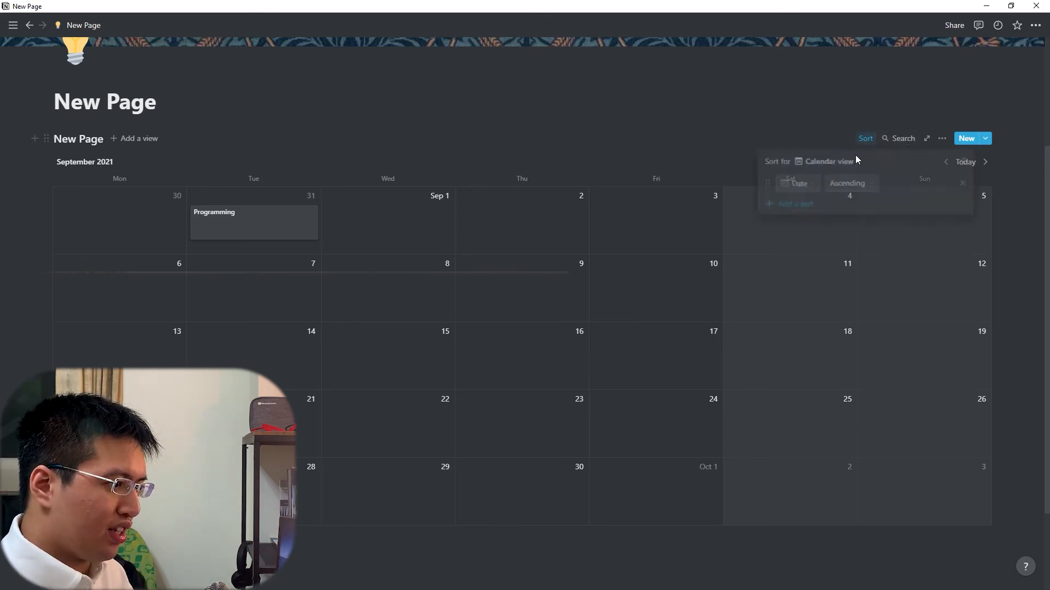
left_click(962, 184)
left_click(536, 294)
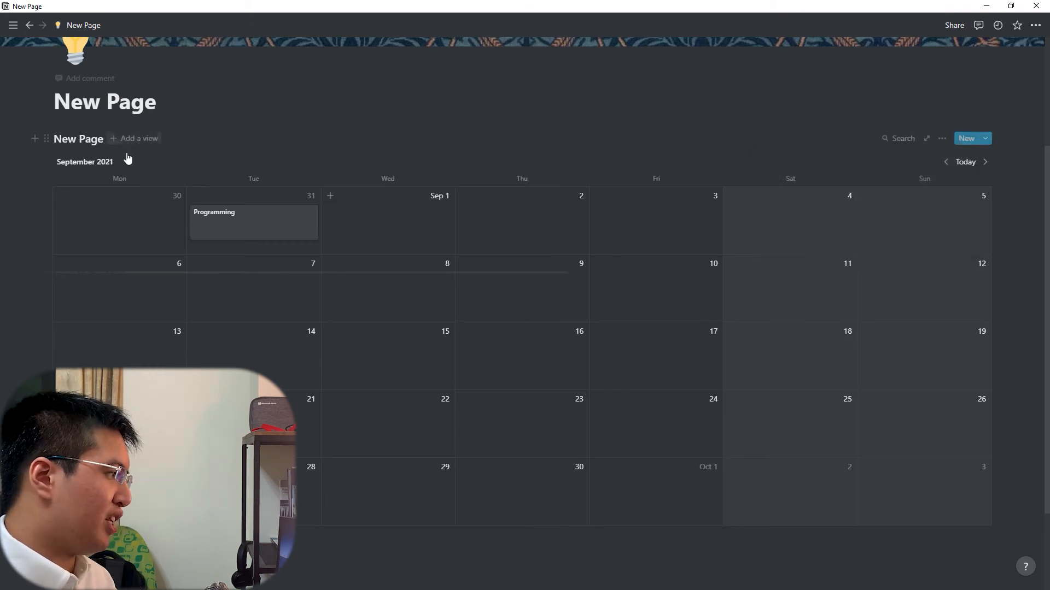
Add a table view named Table to the database and widen its Date column to fit the full date and time text
left_click(134, 138)
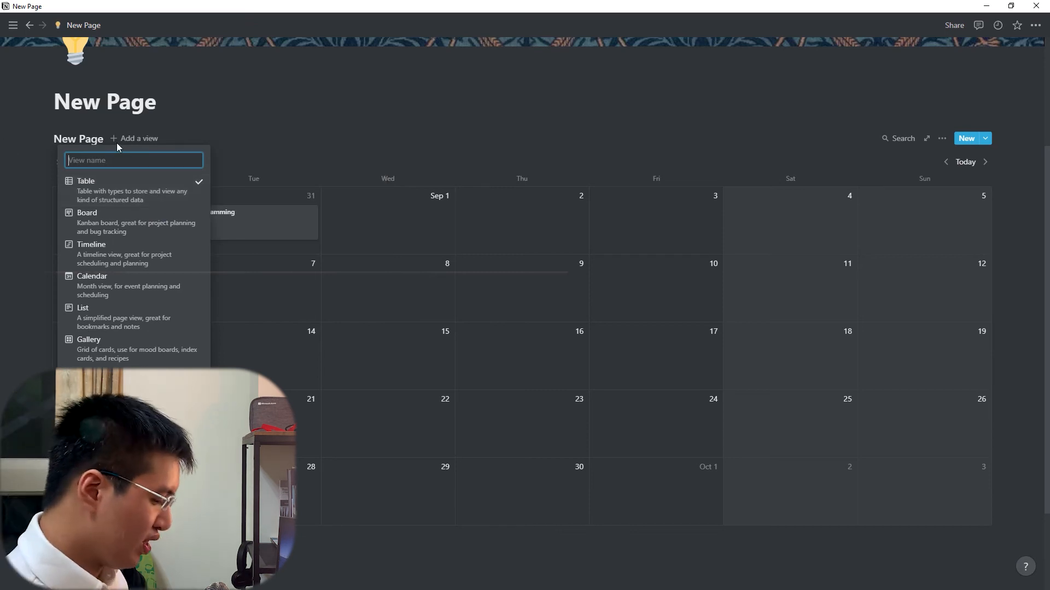
type("Table")
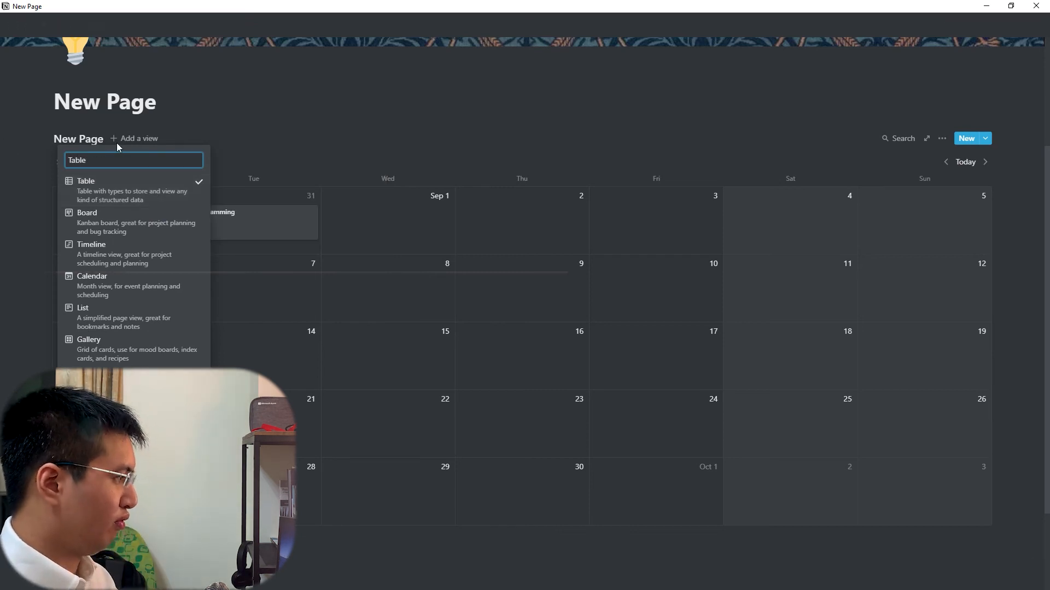
key("Return")
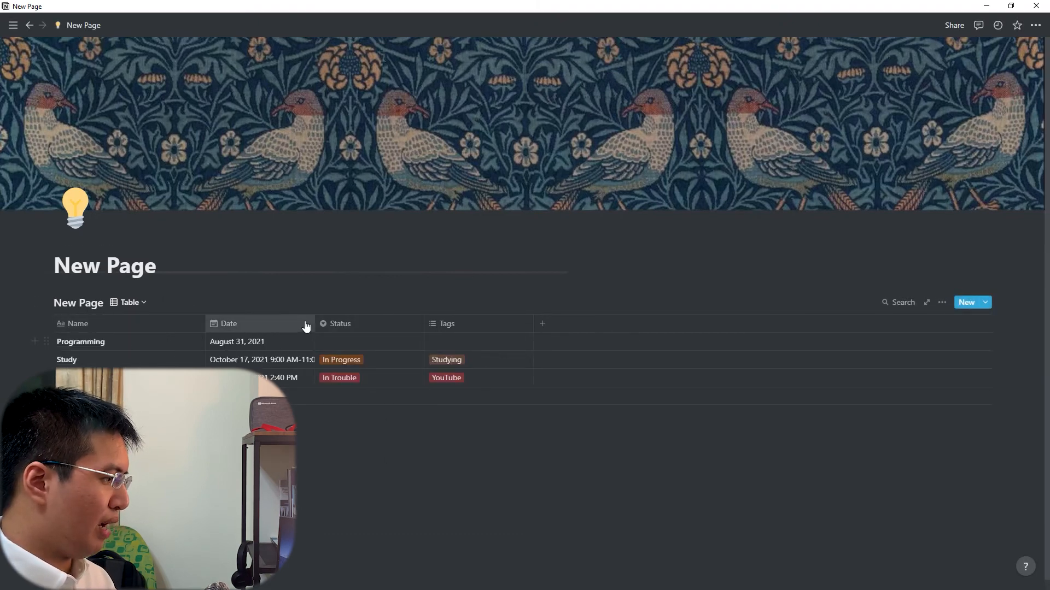
left_click_drag(317, 330, 388, 328)
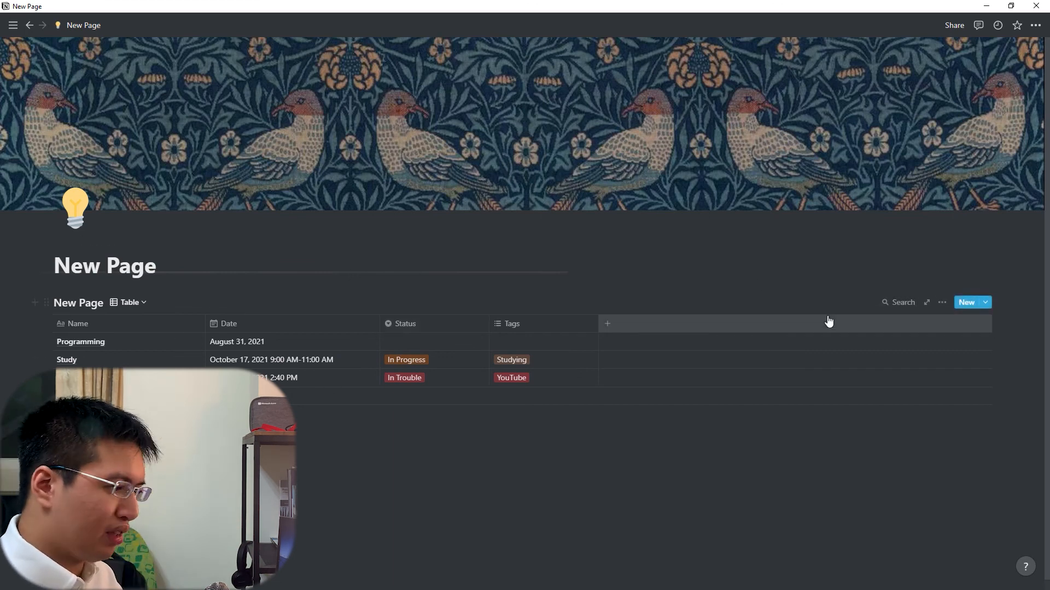
Look through the property visibility settings and the filter settings of the table view
left_click(941, 302)
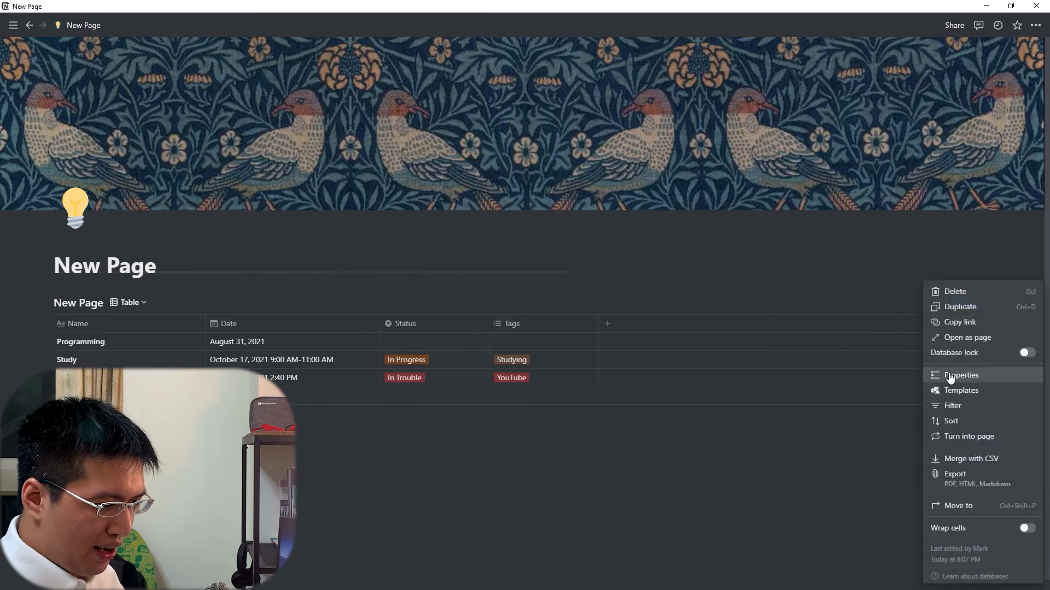
left_click(951, 378)
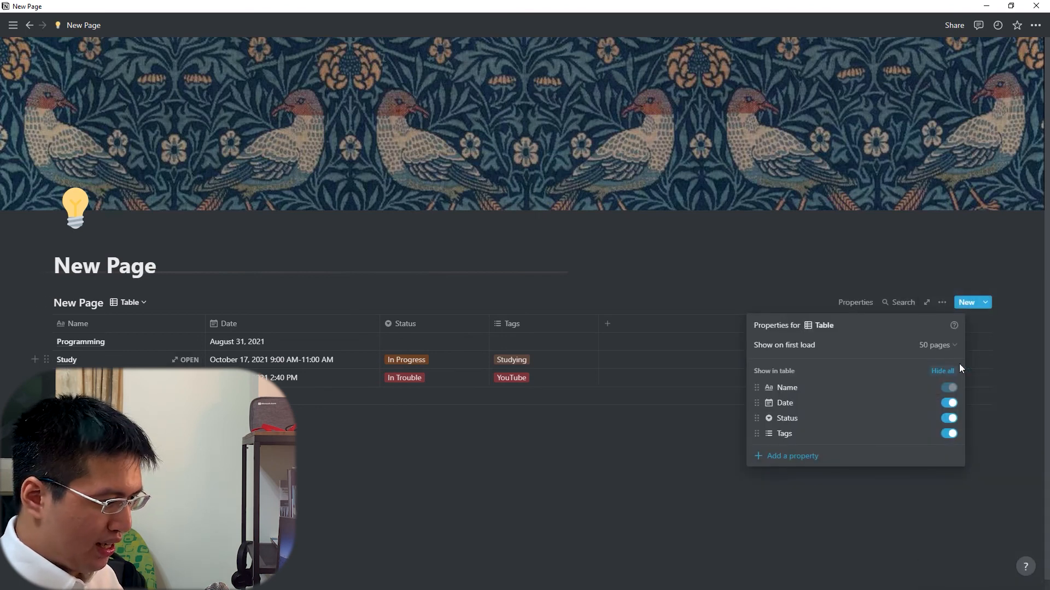
left_click(967, 326)
left_click(941, 302)
left_click(951, 406)
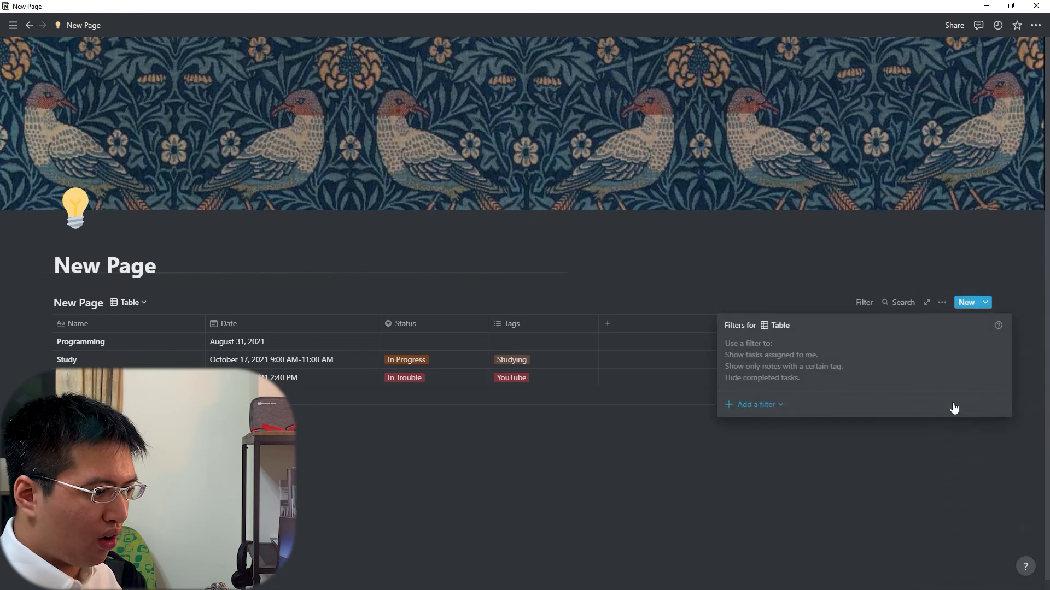
left_click(920, 435)
Sort the table view by Date in descending order
left_click(941, 303)
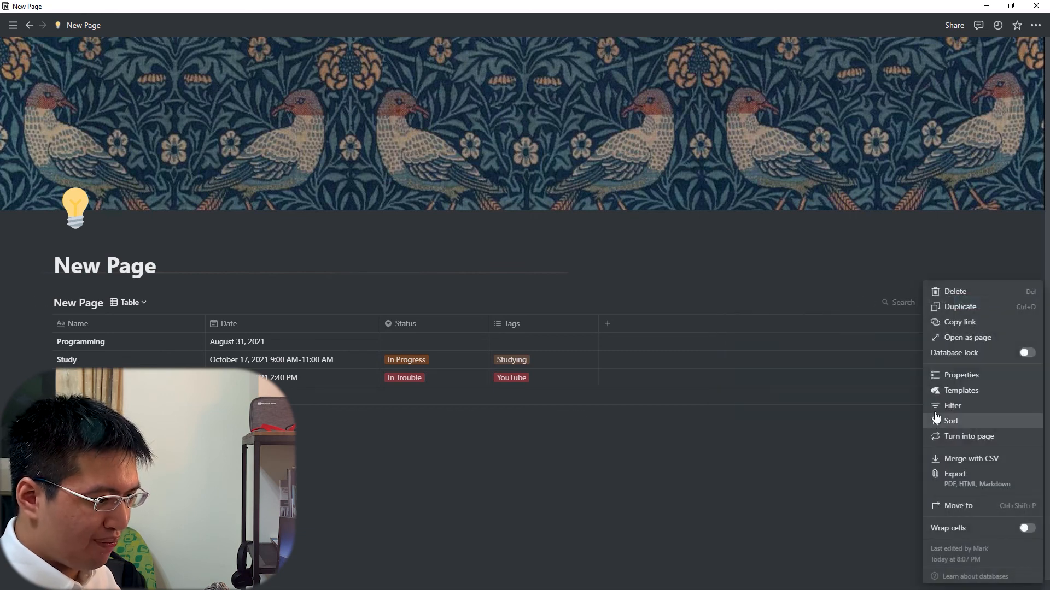
left_click(951, 421)
left_click(761, 403)
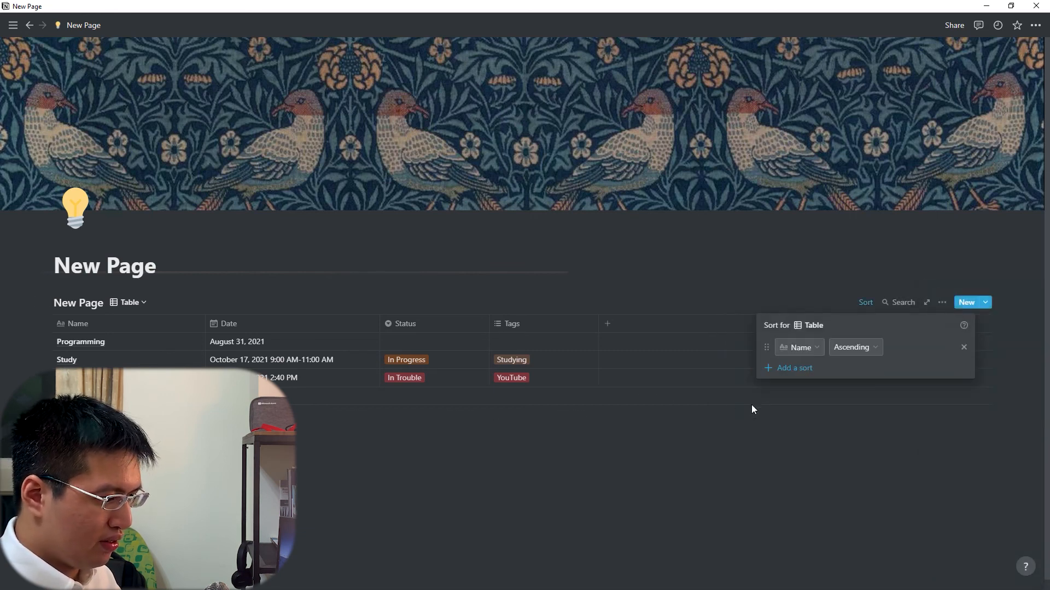
left_click(799, 347)
left_click(787, 408)
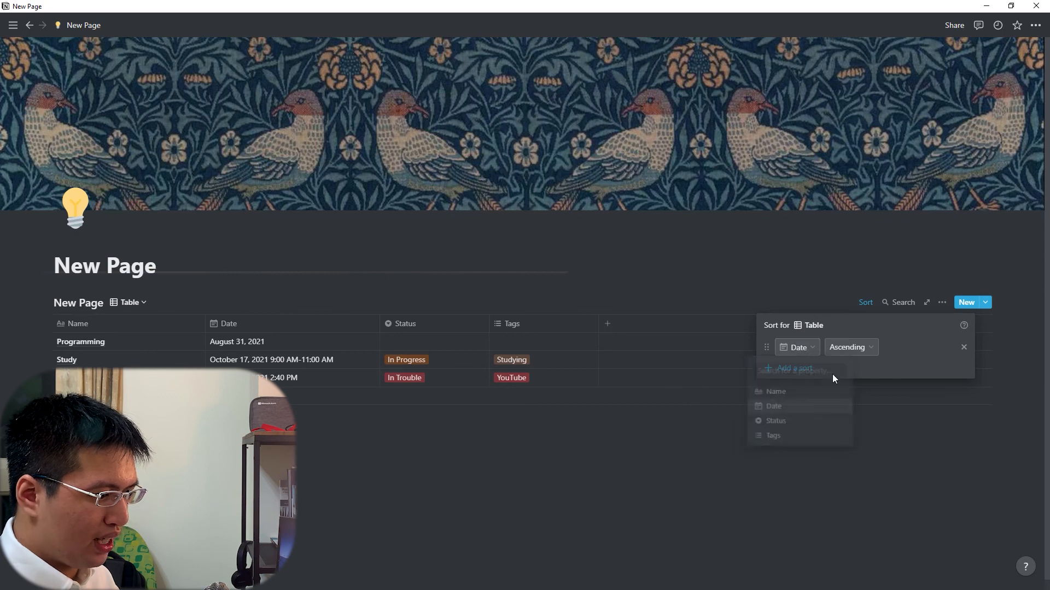
left_click(852, 347)
left_click(839, 384)
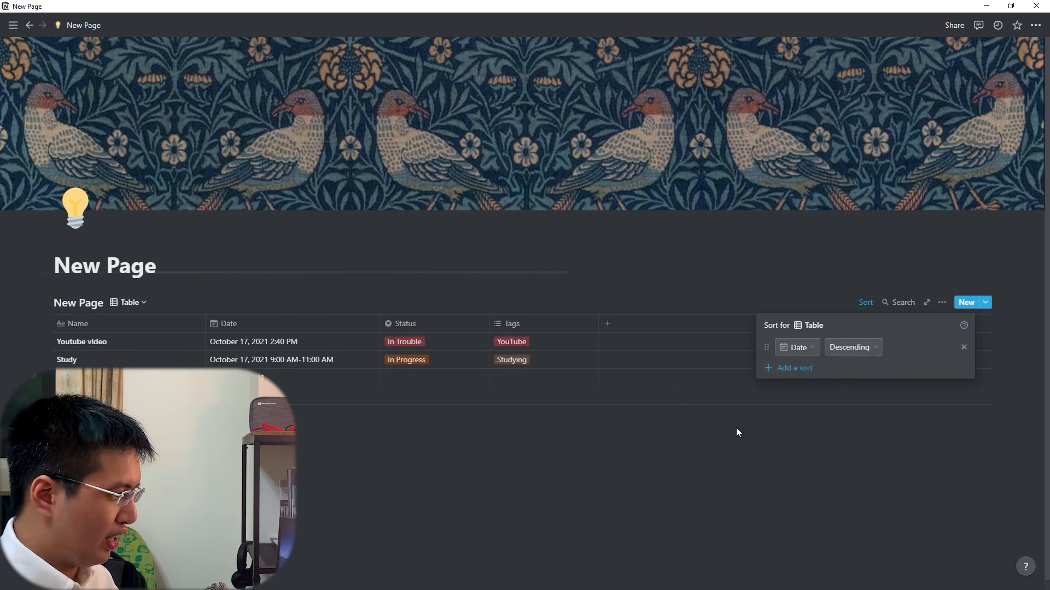
left_click(736, 427)
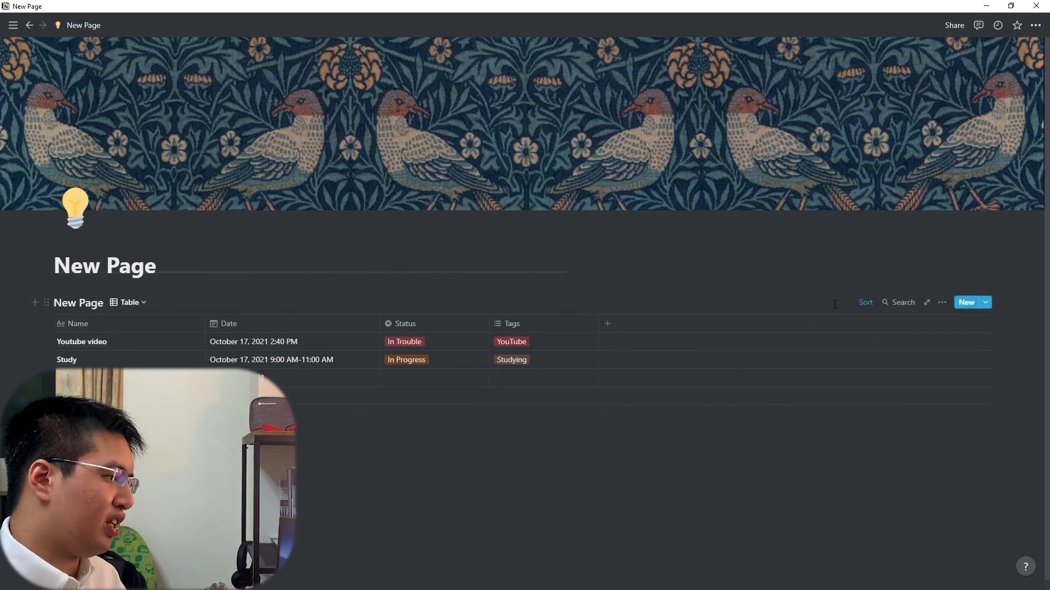